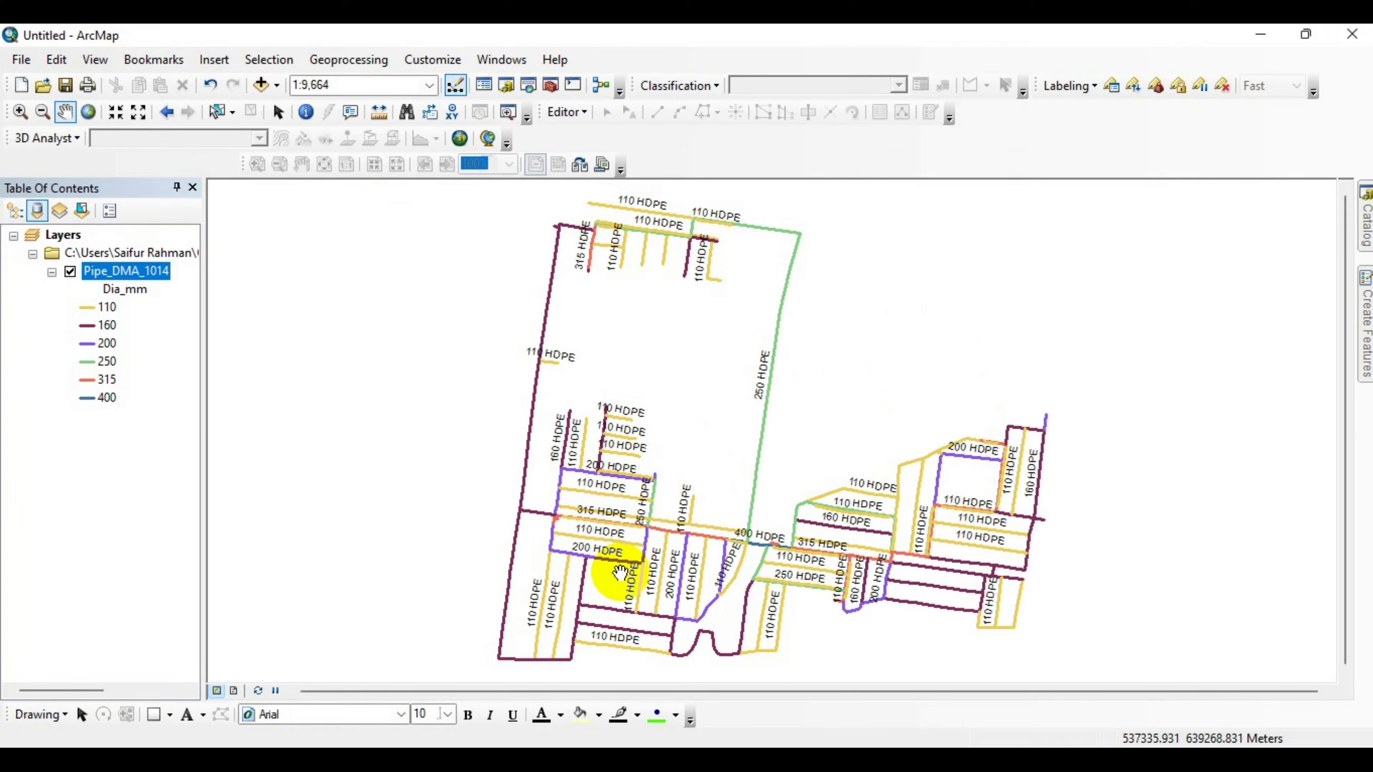
Open the Pipe_DMA_1014 layer's attribute table, review its Dia_mm diameter column, and close the table.
drag(620, 573, 618, 548)
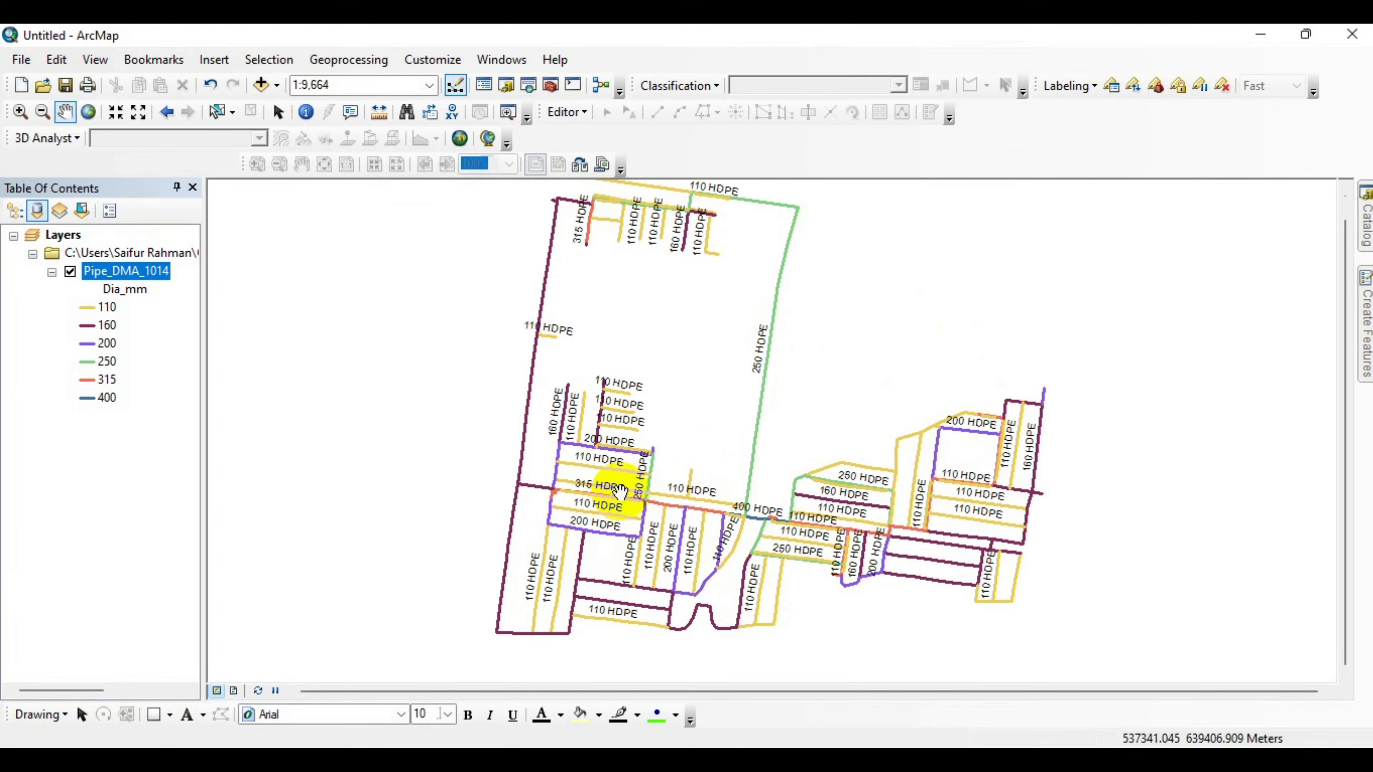
drag(628, 486, 659, 506)
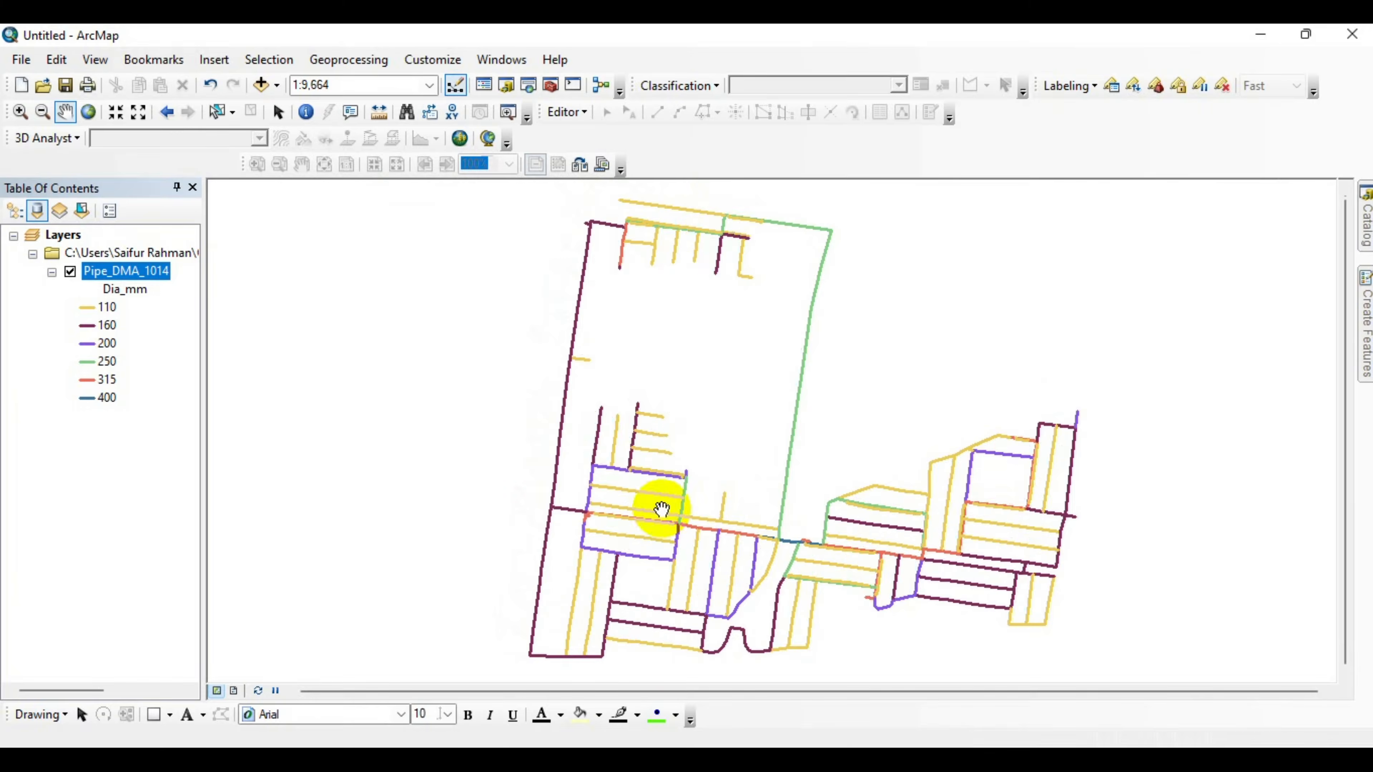
right_click(129, 274)
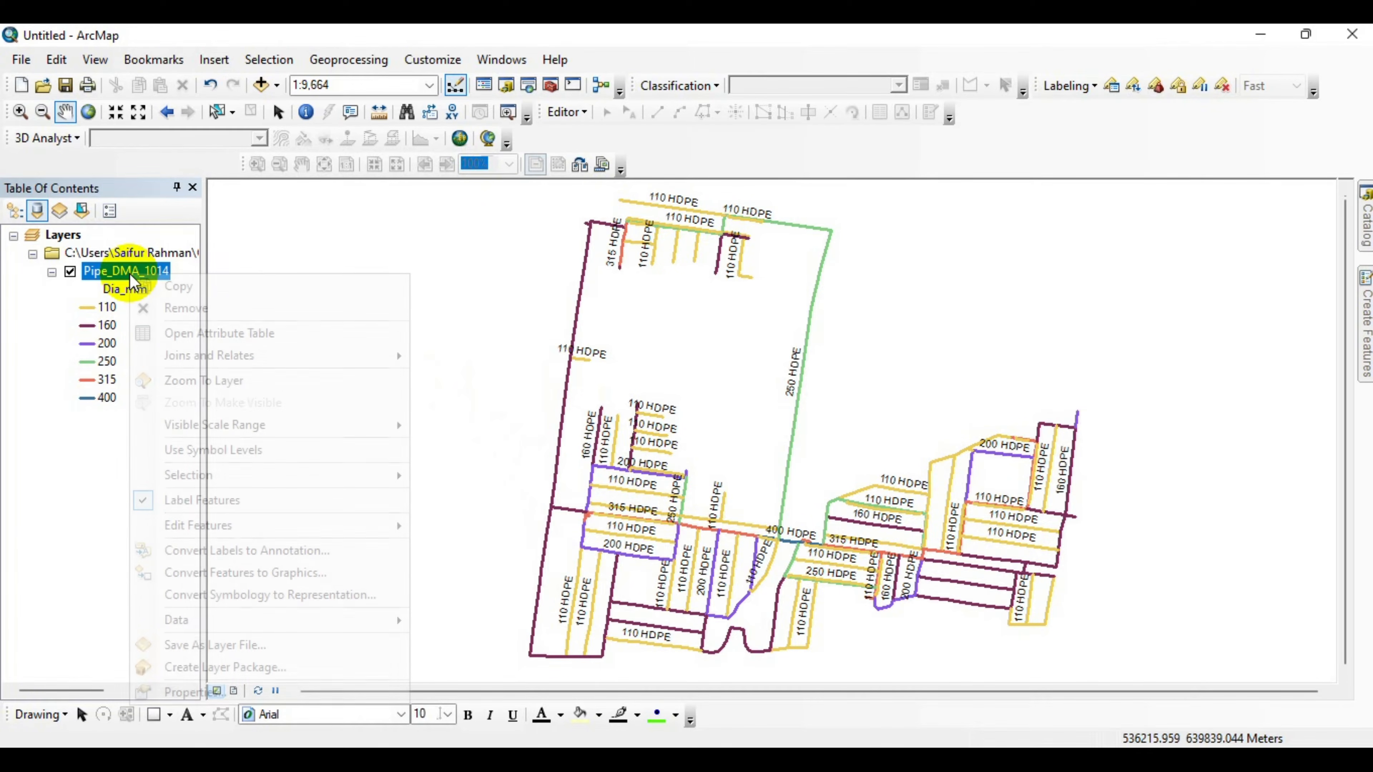
click(218, 336)
drag(552, 169, 485, 174)
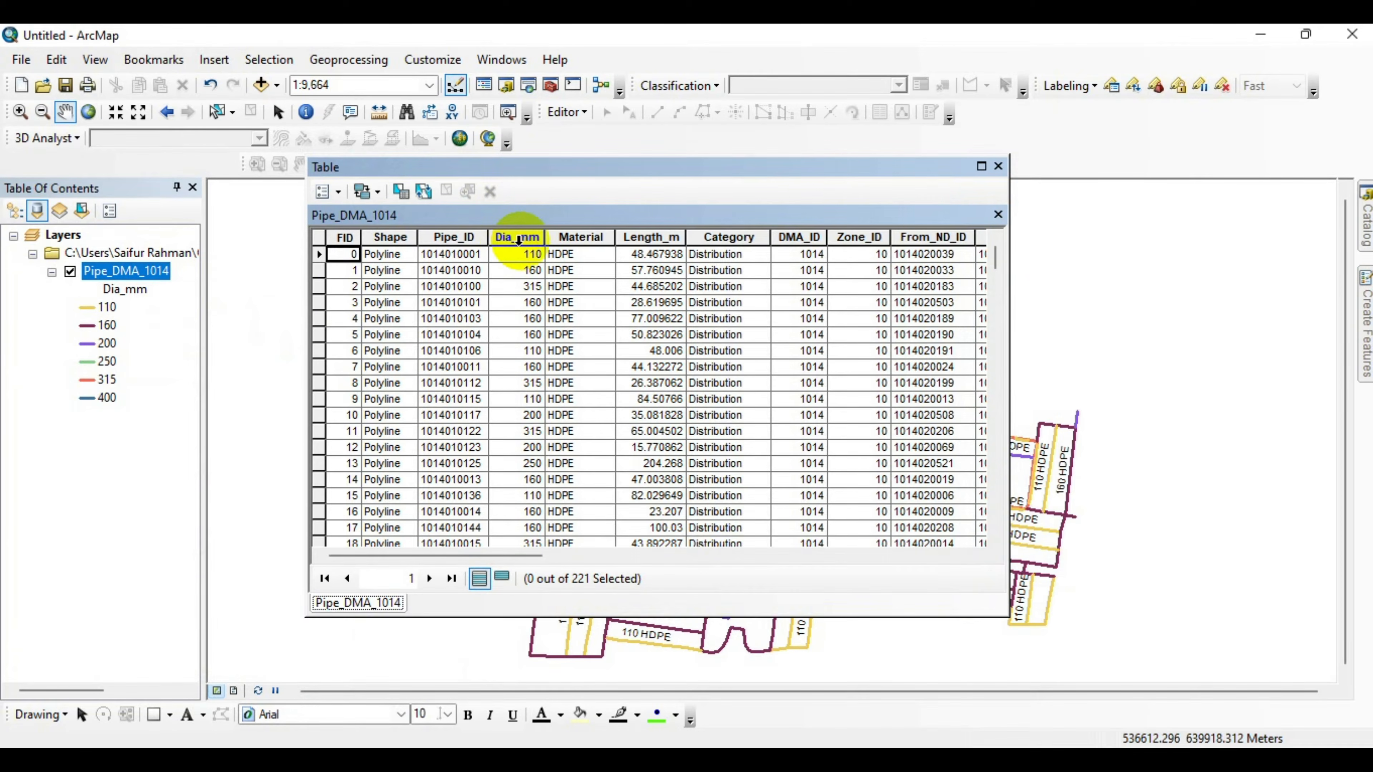
scroll(517, 240, right, 3)
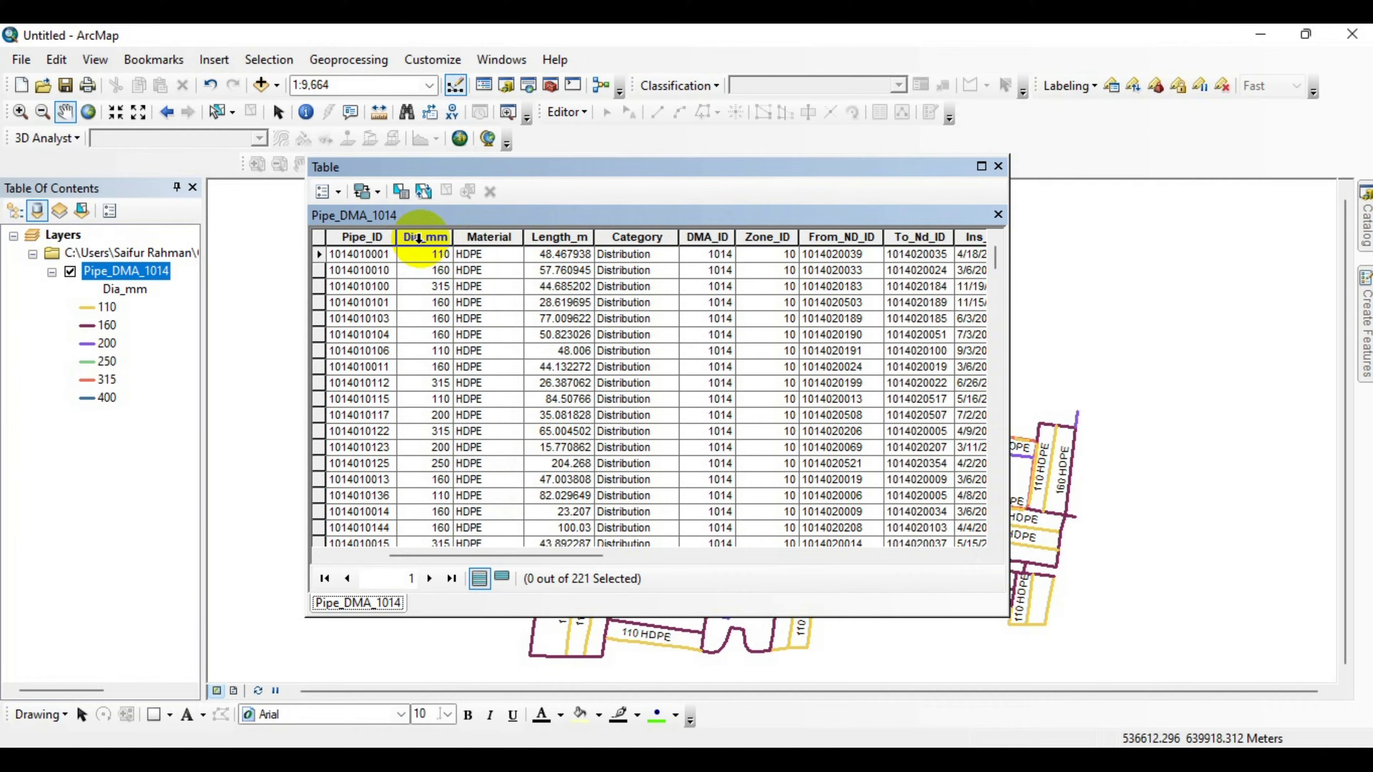
click(419, 238)
scroll(422, 252, down, 2)
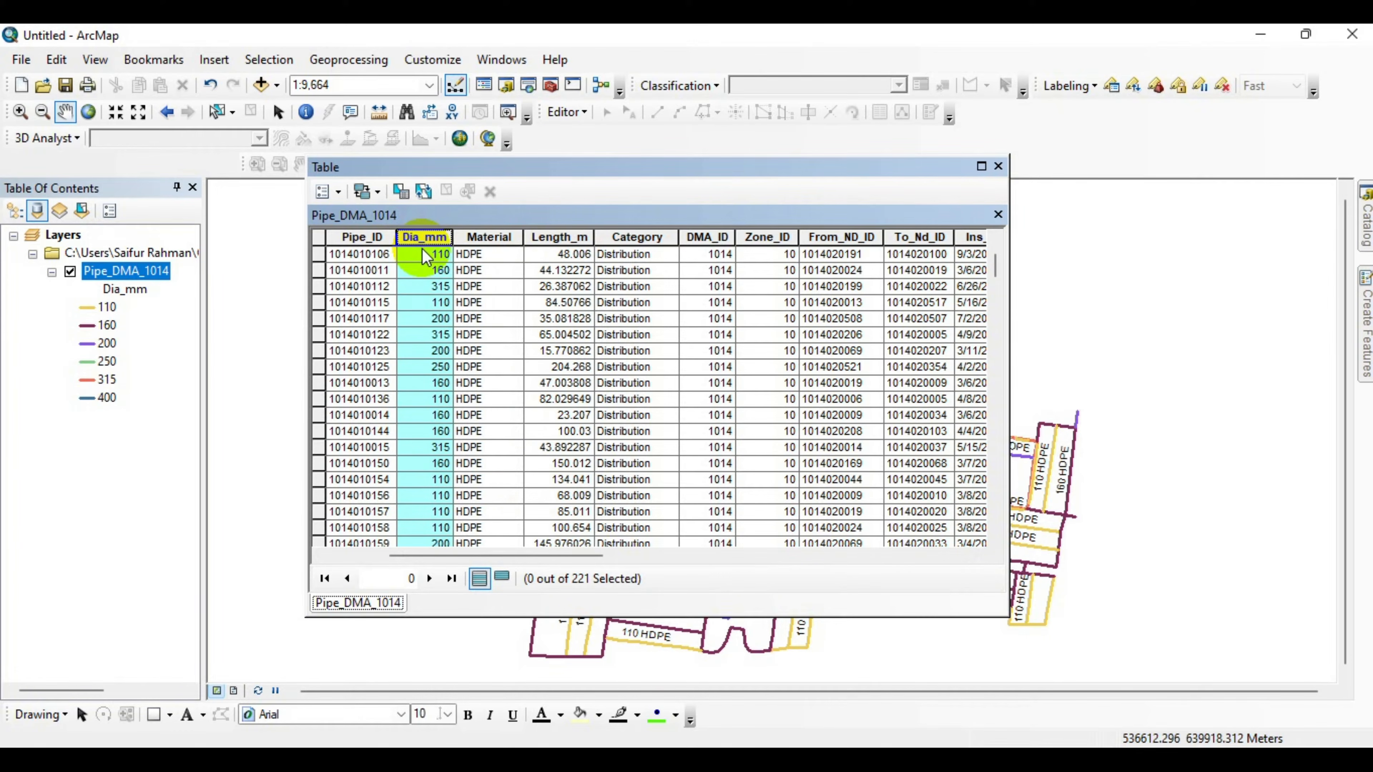
scroll(422, 255, down, 1)
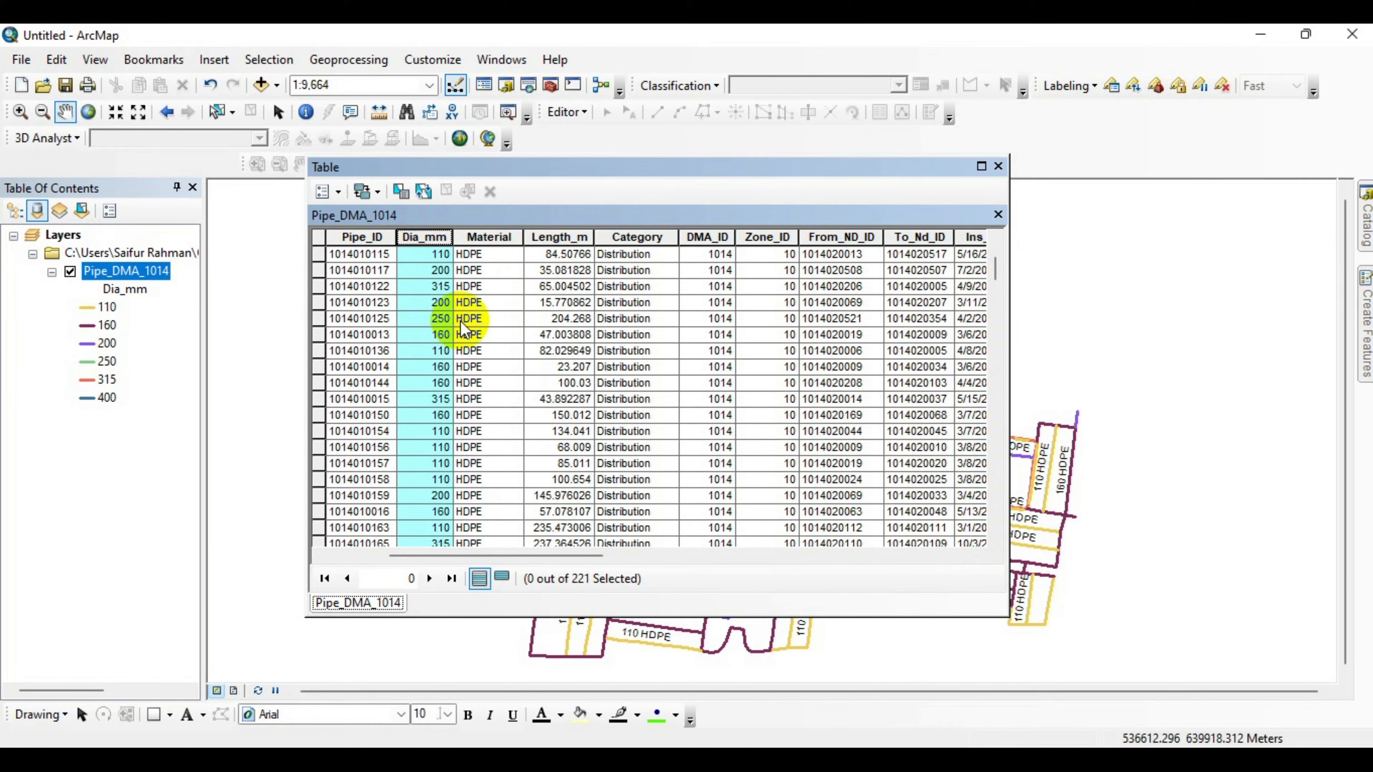
scroll(463, 327, up, 1)
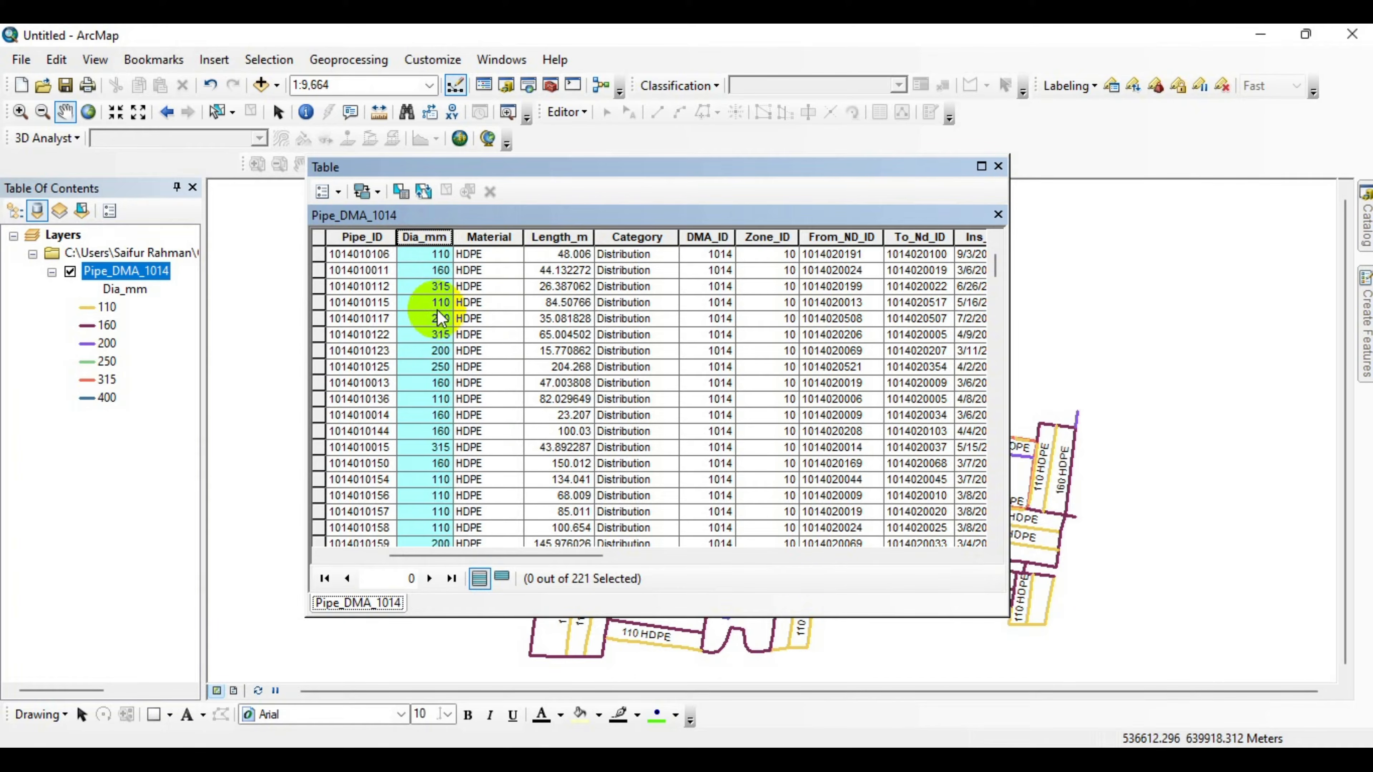
scroll(438, 314, up, 2)
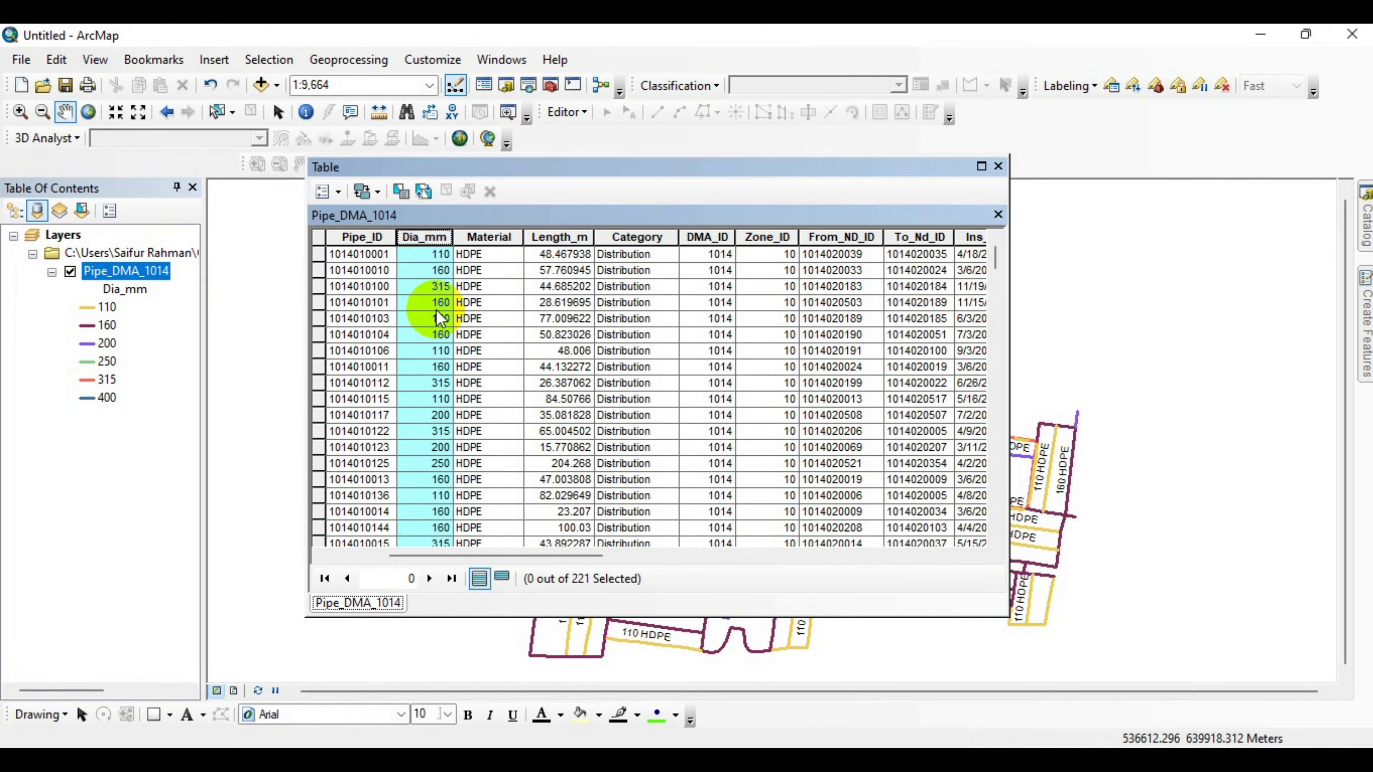
click(997, 166)
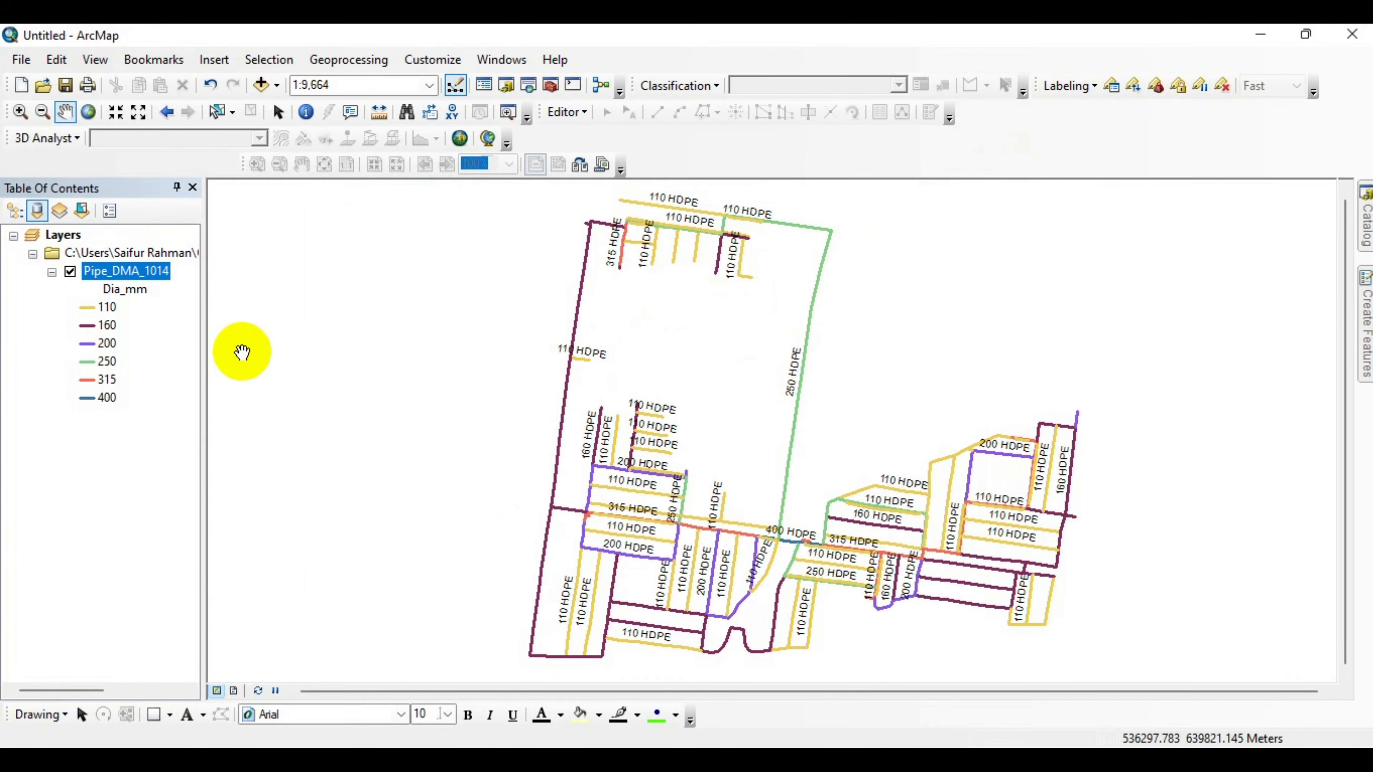
Start Export To CAD for the Pipe_DMA_1014 layer and set the output type to DWG_R2018.
right_click(123, 274)
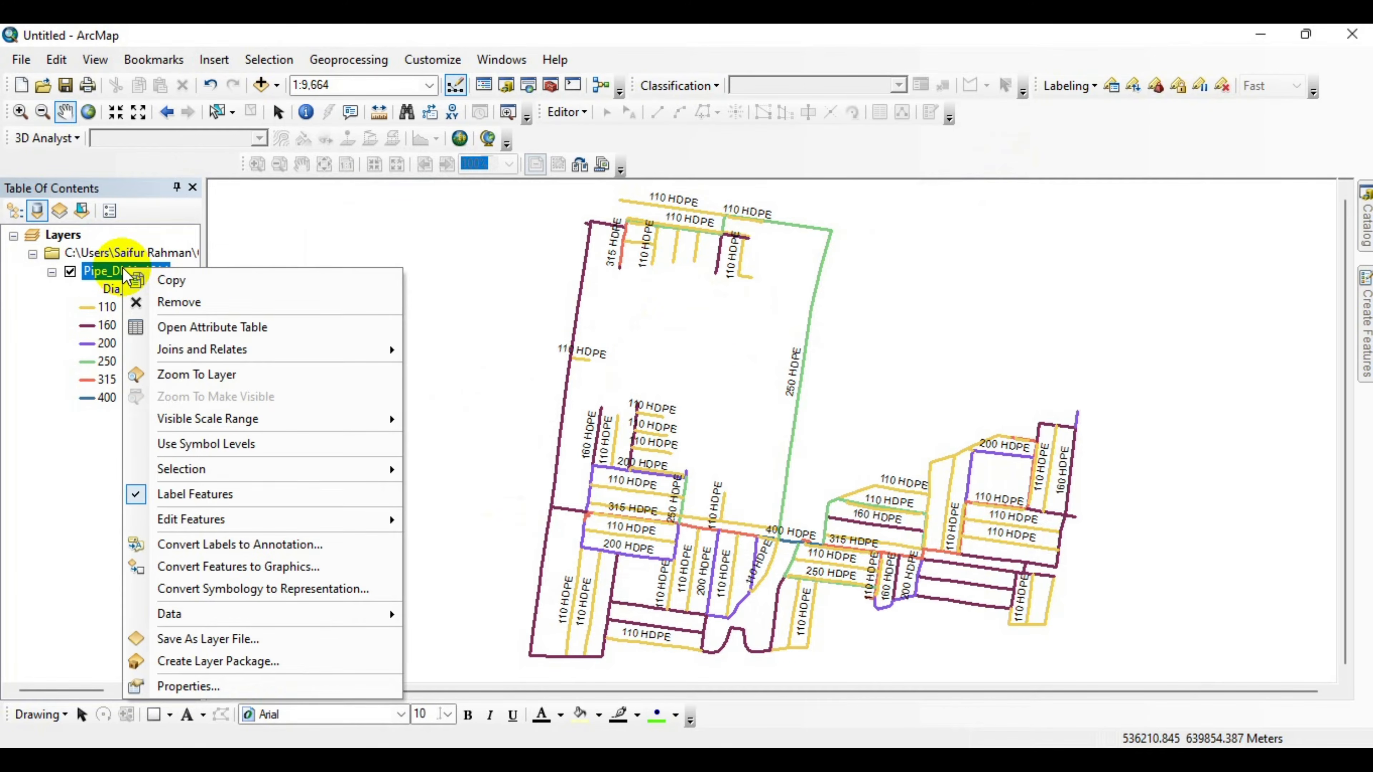
mouse_move(216, 627)
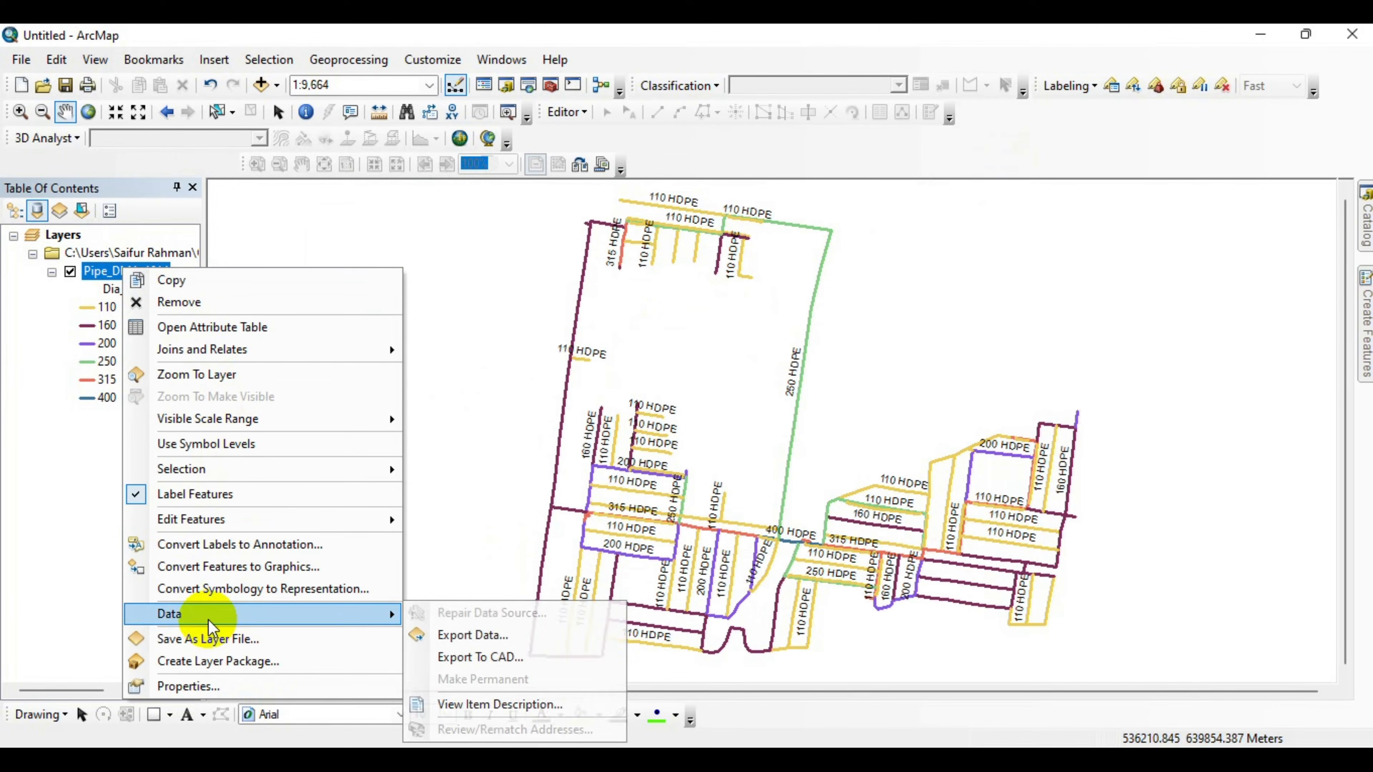
click(472, 664)
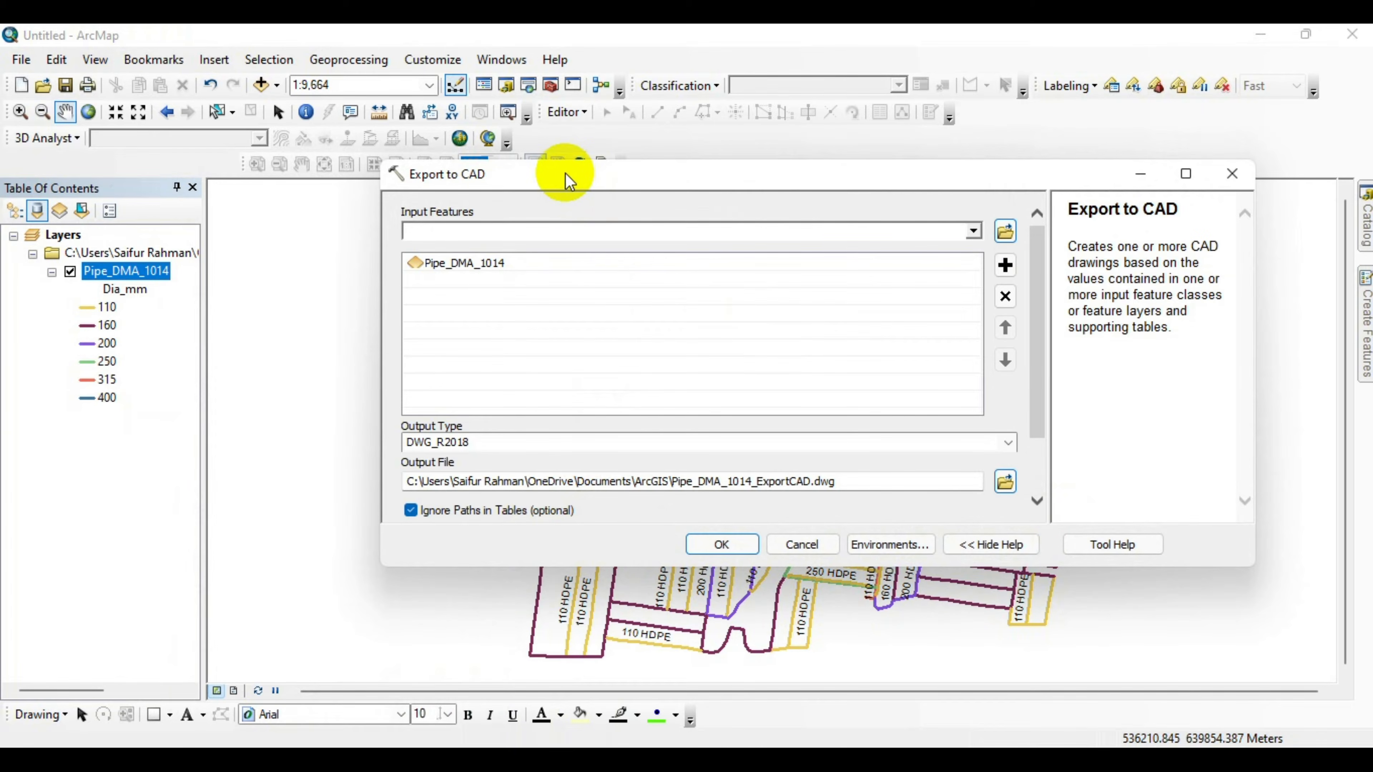
drag(646, 182, 600, 216)
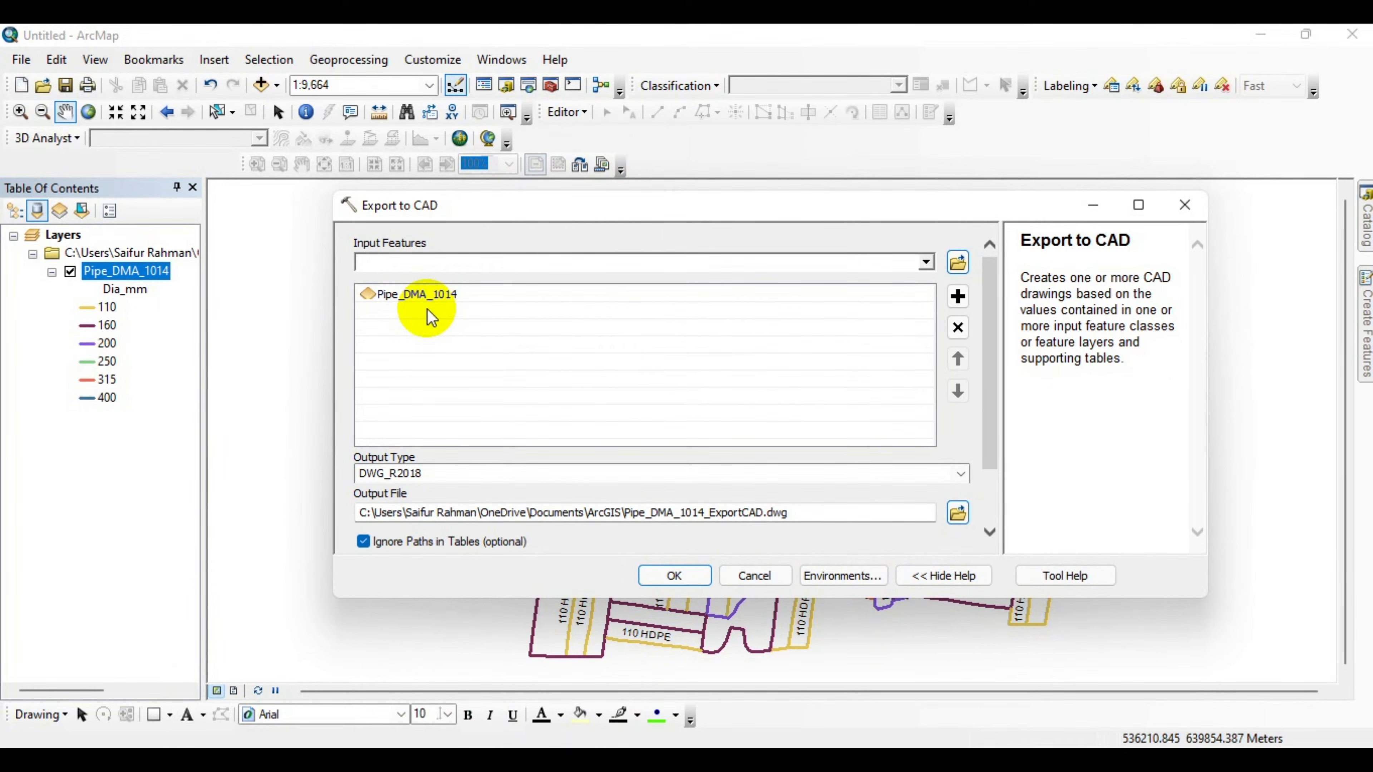
click(568, 467)
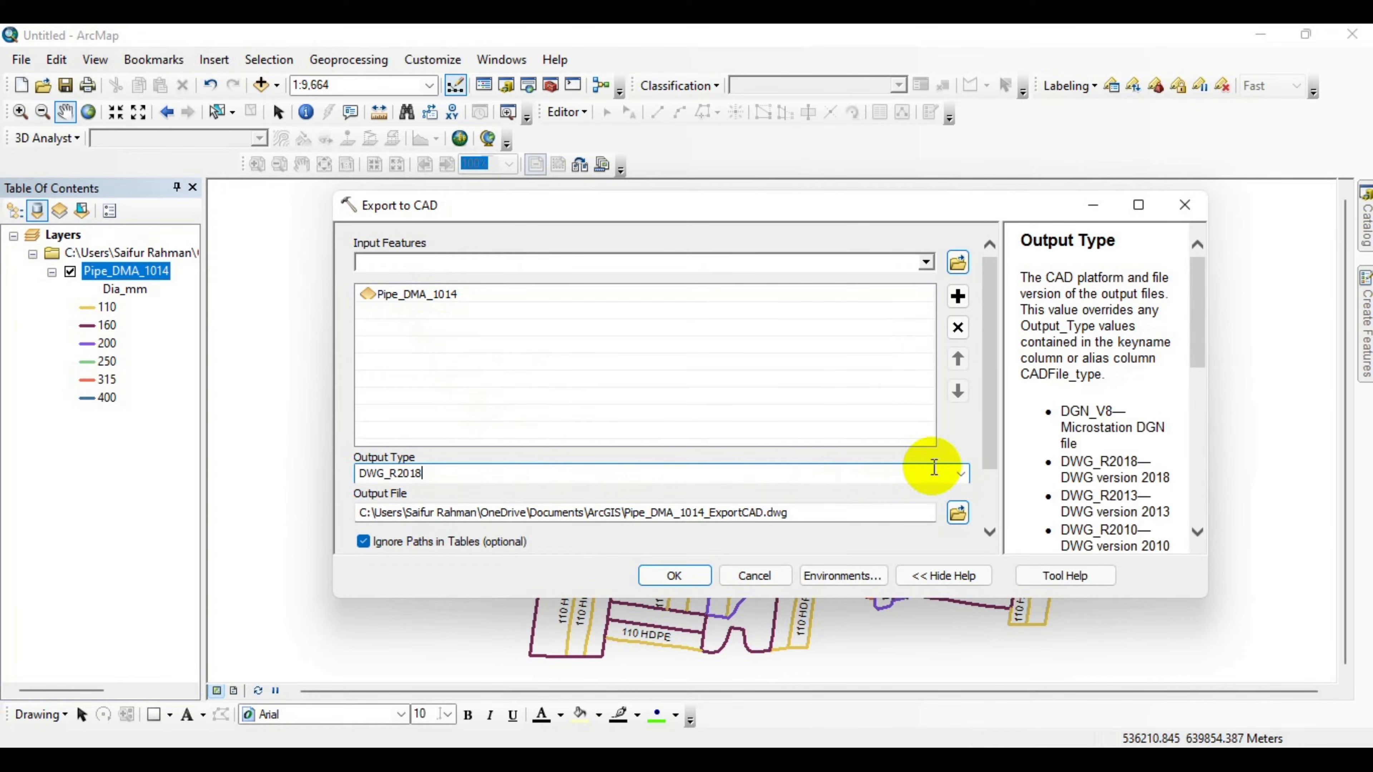
click(962, 474)
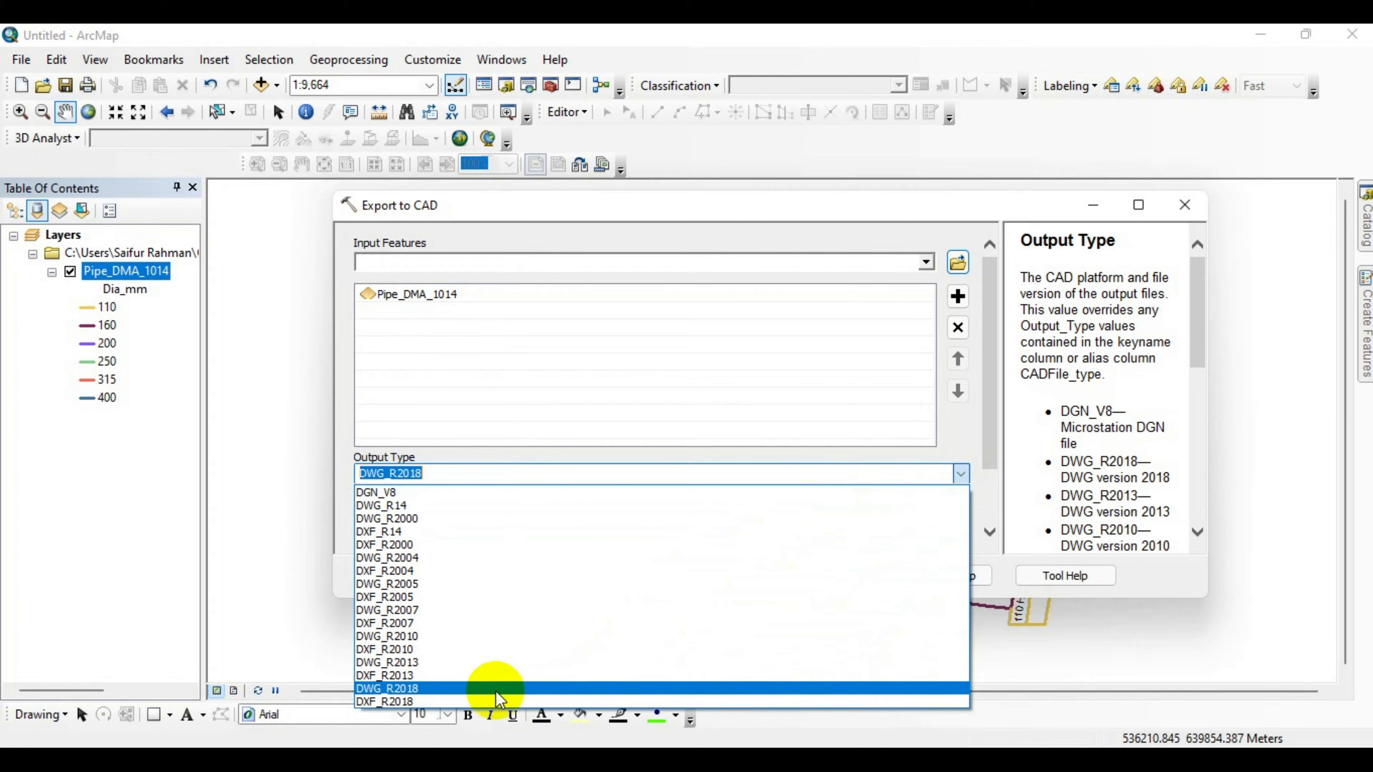
click(423, 690)
drag(605, 215, 620, 181)
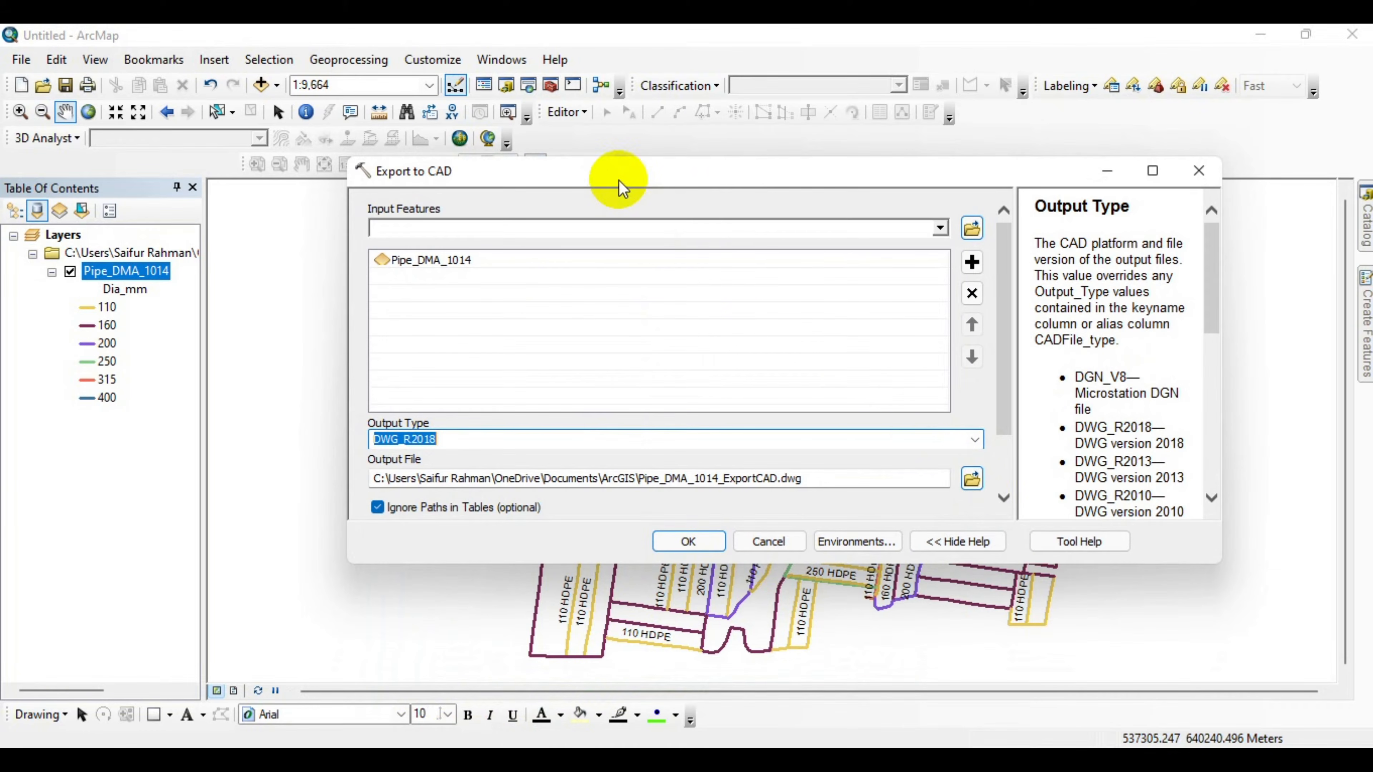
Set the output file to Cad.dwg in the Desktop\Database\BTM folder and run the export.
click(971, 479)
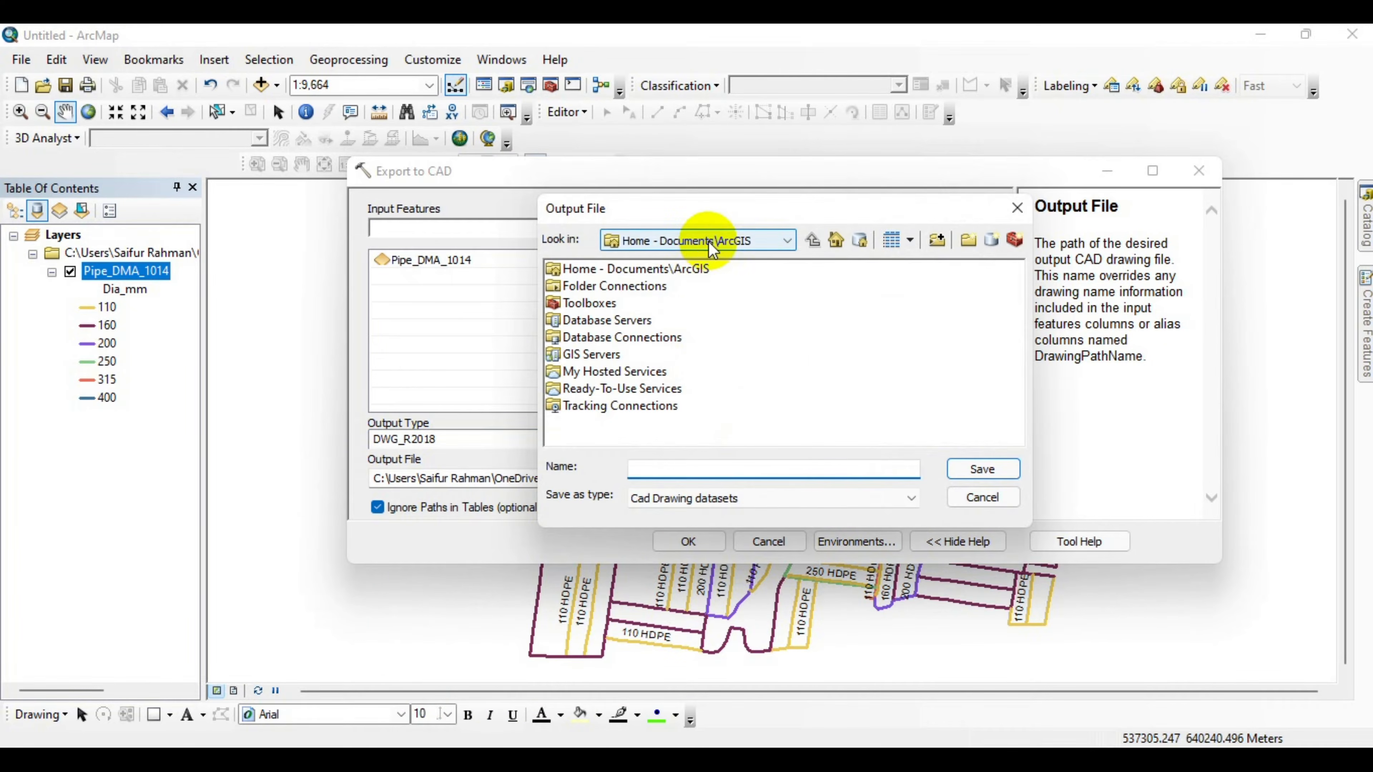
click(712, 243)
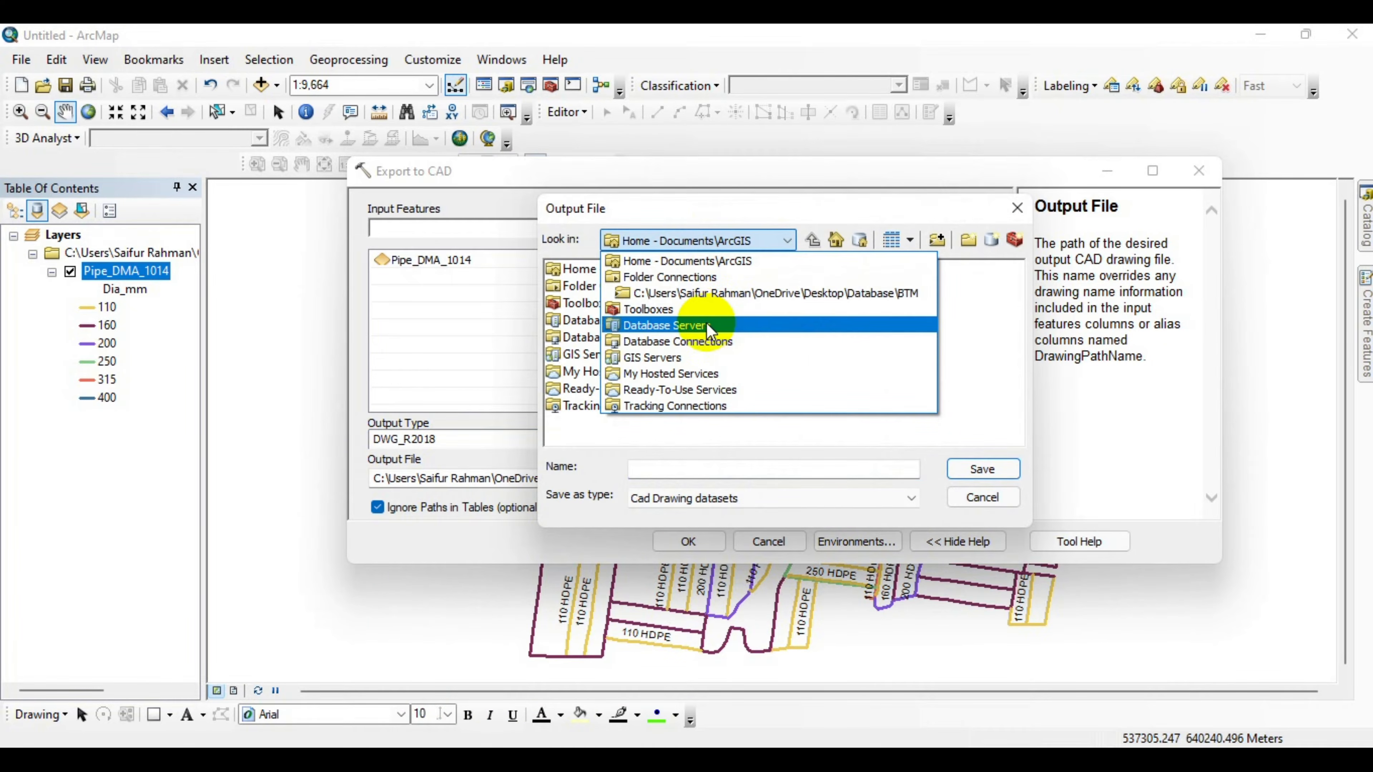
click(789, 304)
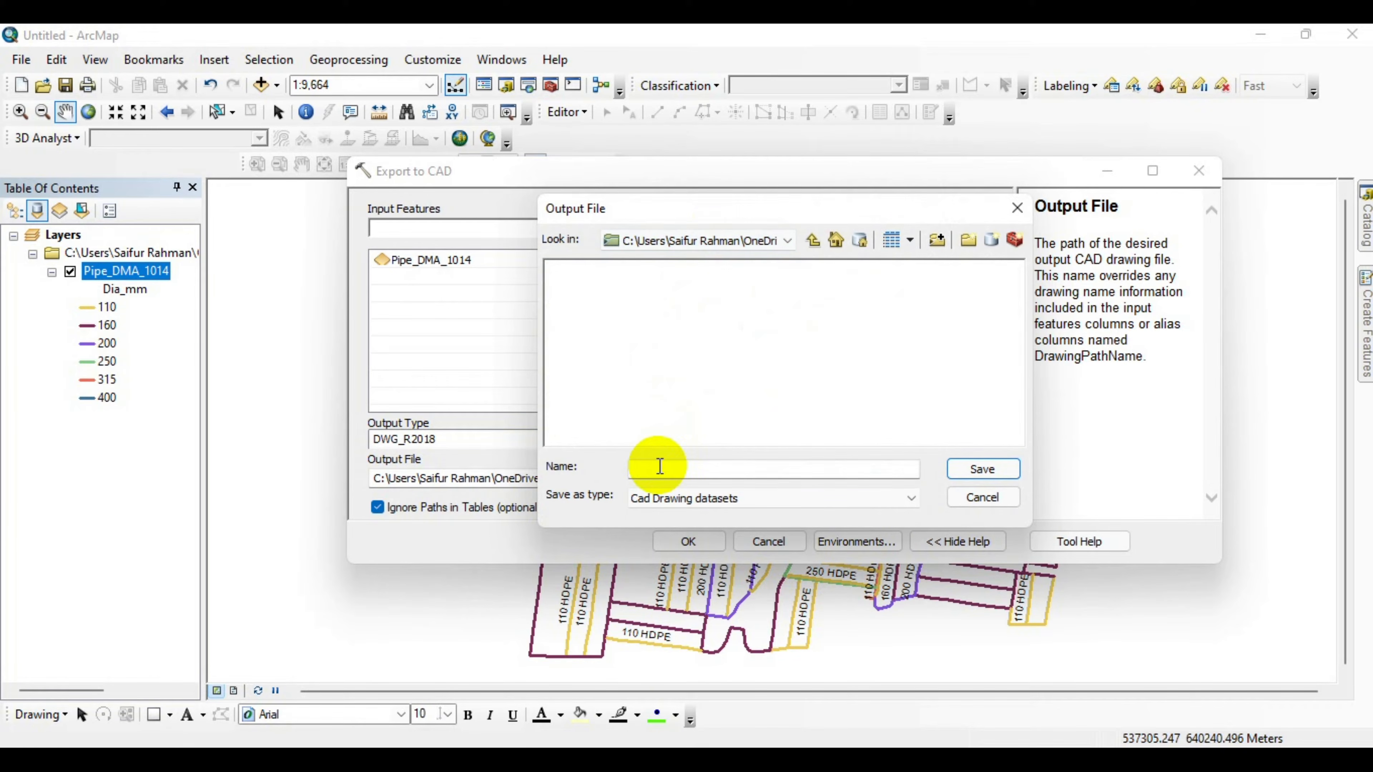
click(660, 467)
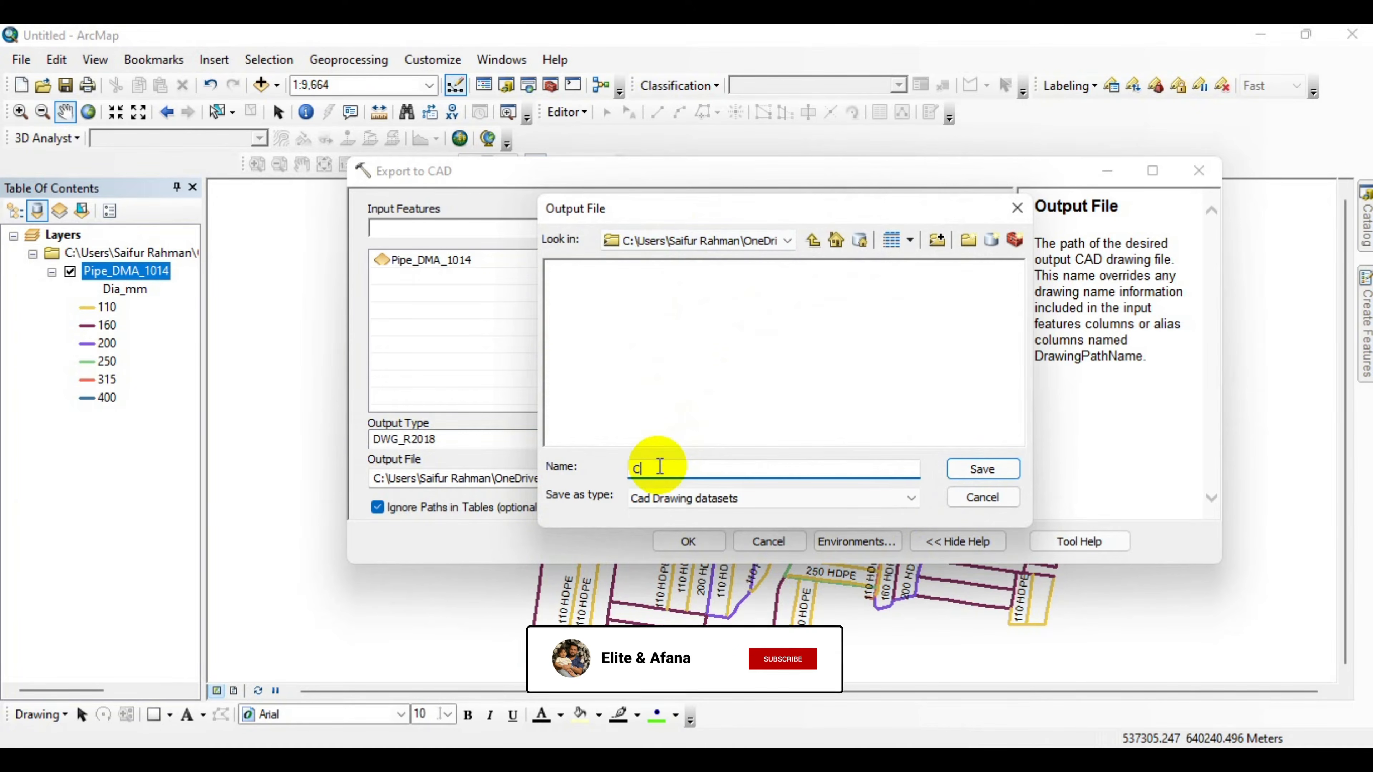
text(Cad)
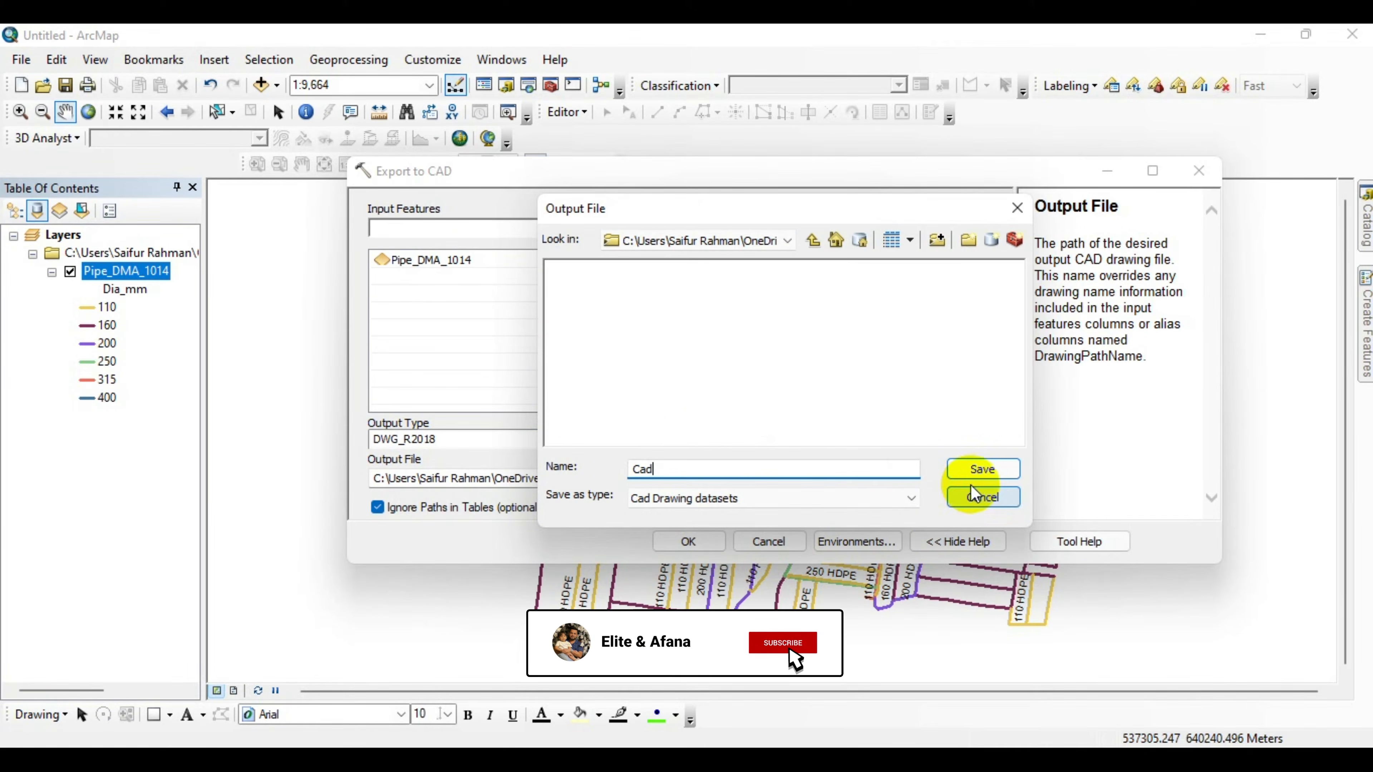
click(979, 477)
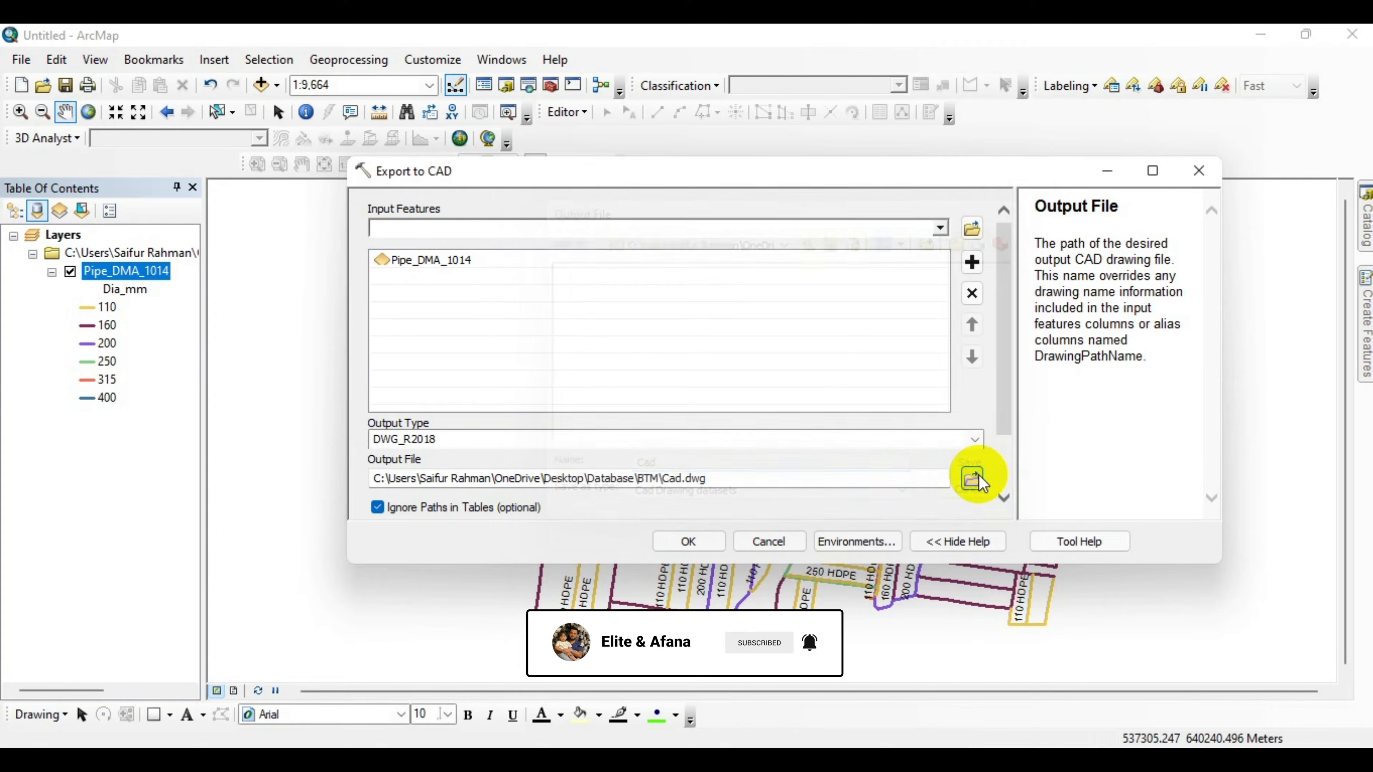
click(690, 550)
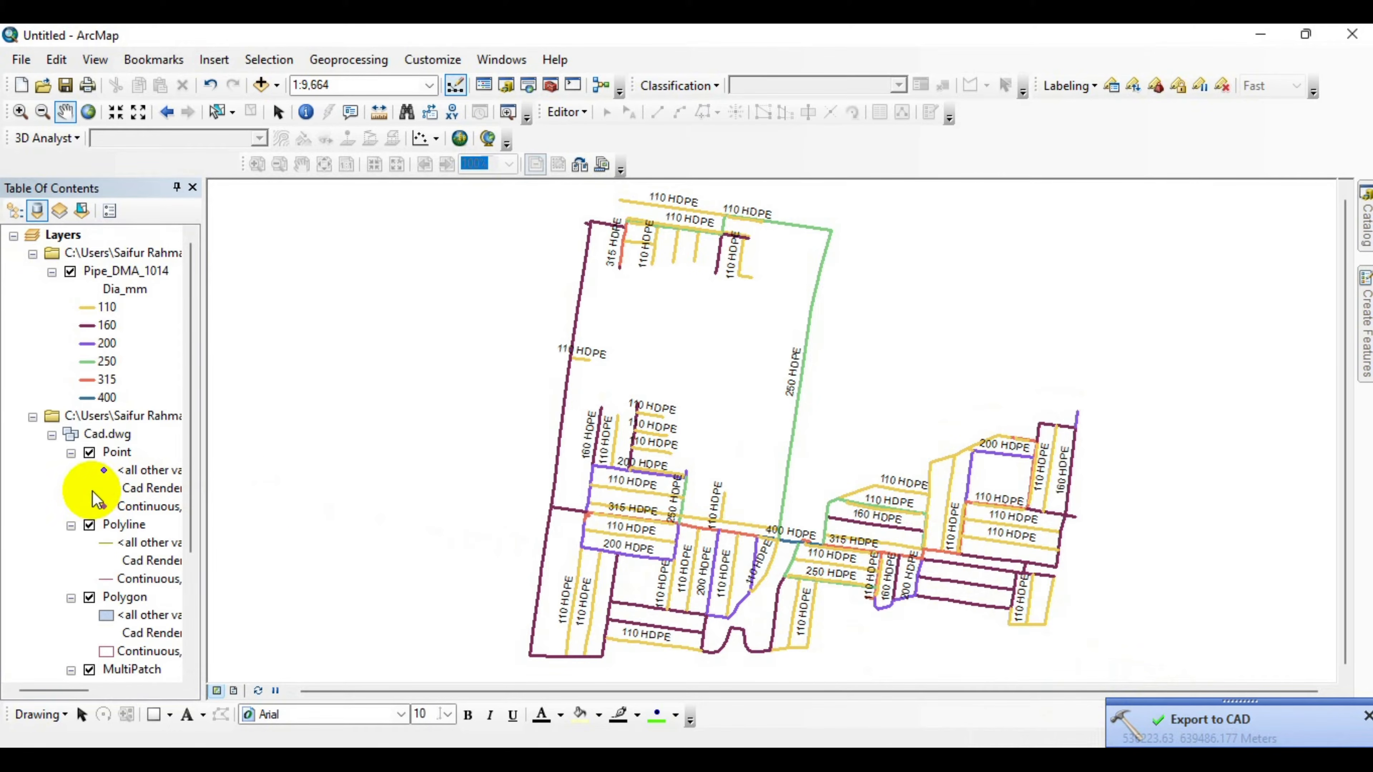
Open the exported Cad.dwg from the Database\BTM folder in AutoCAD, continuing past the foreign DWG prompt.
scroll(100, 535, down, 2)
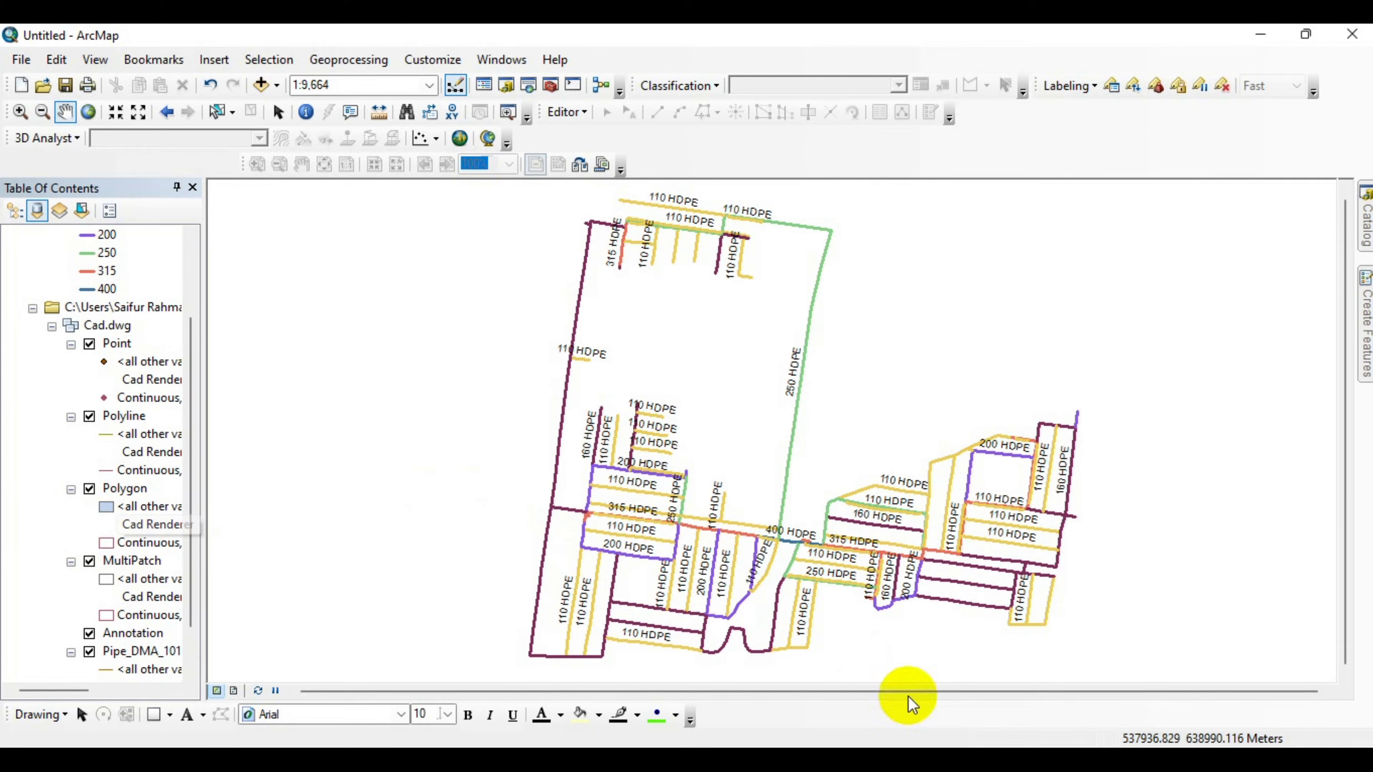
key(super+d)
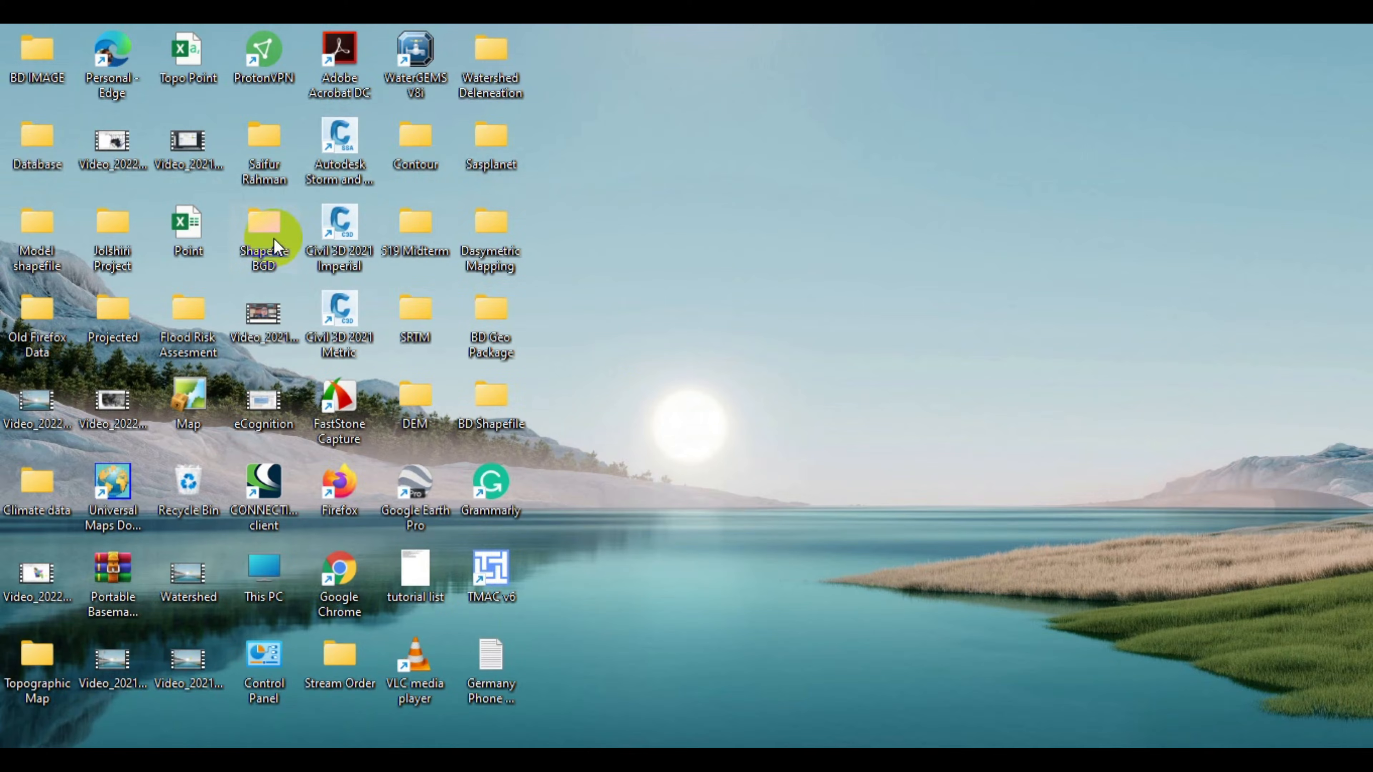
double_click(29, 146)
double_click(275, 331)
scroll(348, 448, down, 4)
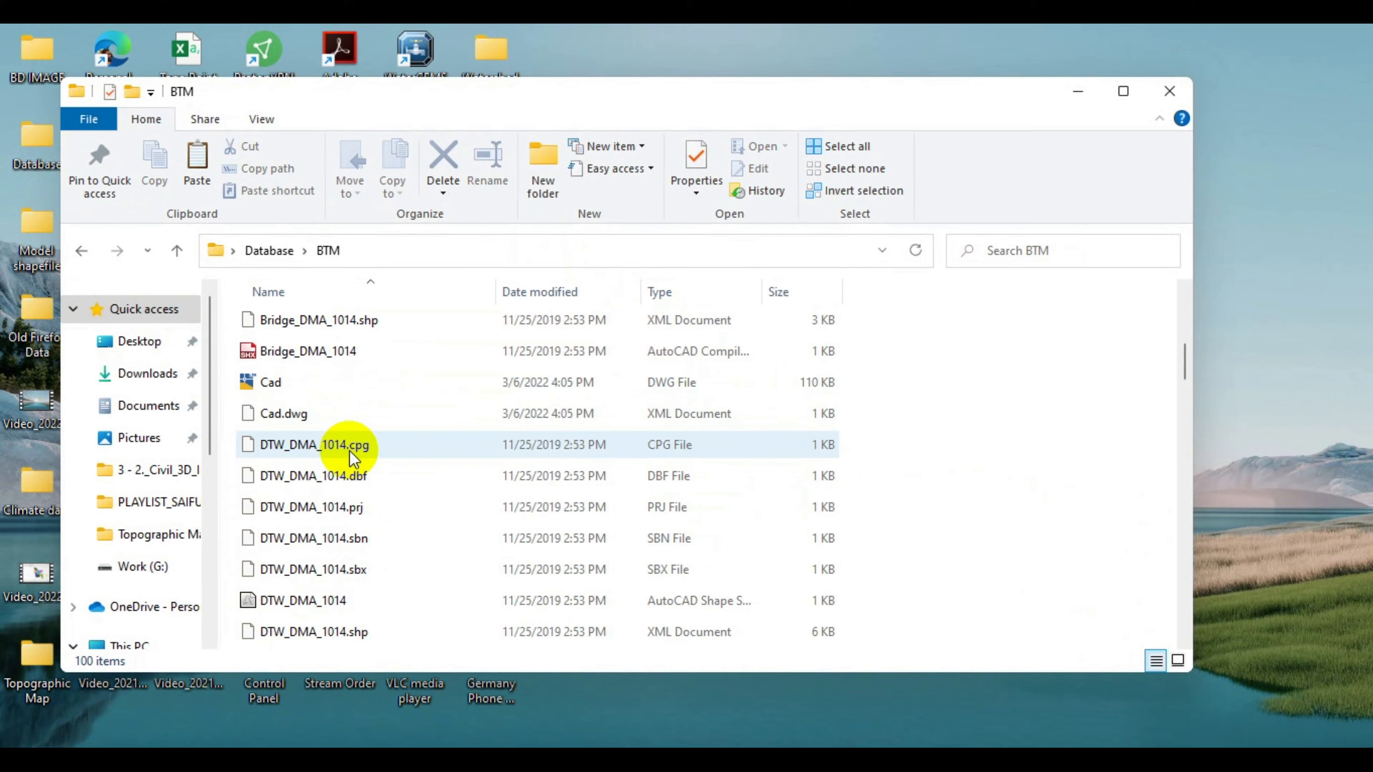
click(267, 385)
double_click(266, 385)
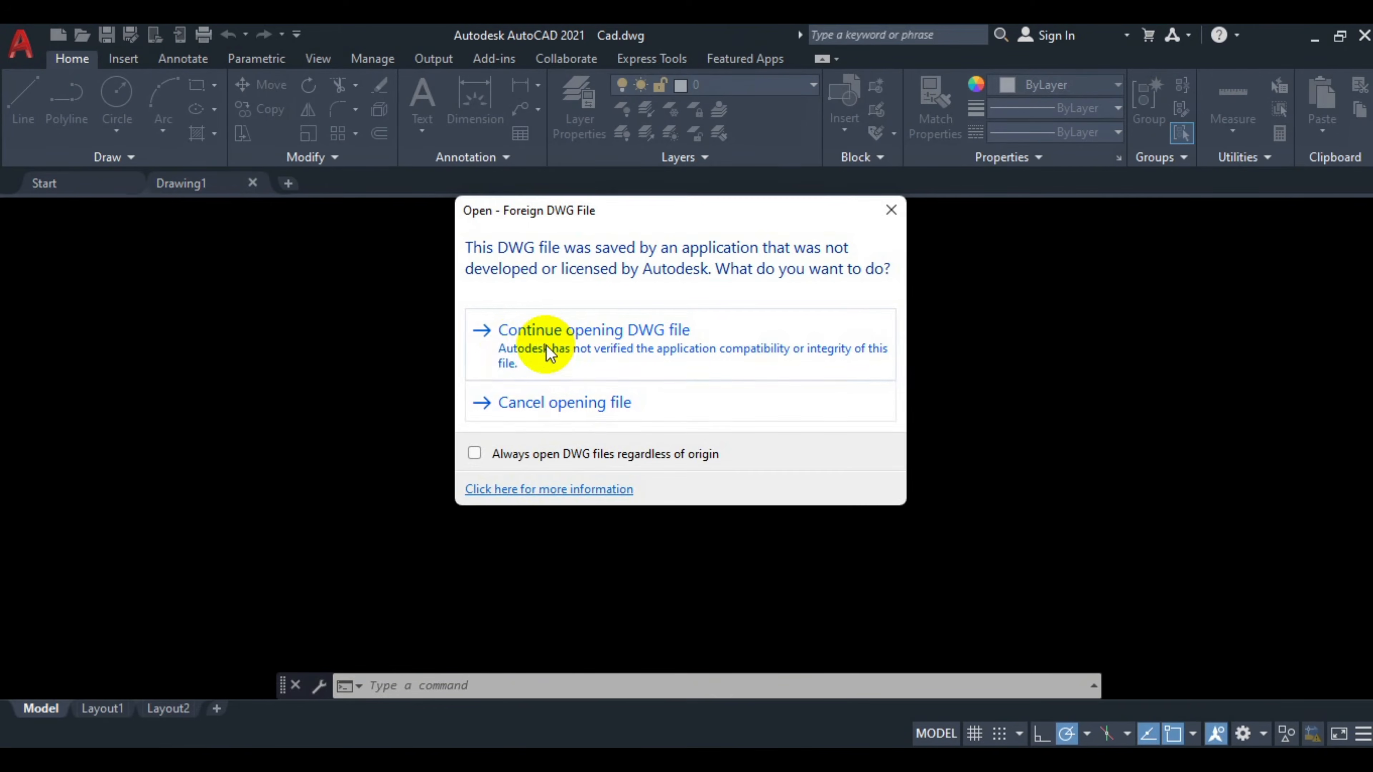
click(697, 350)
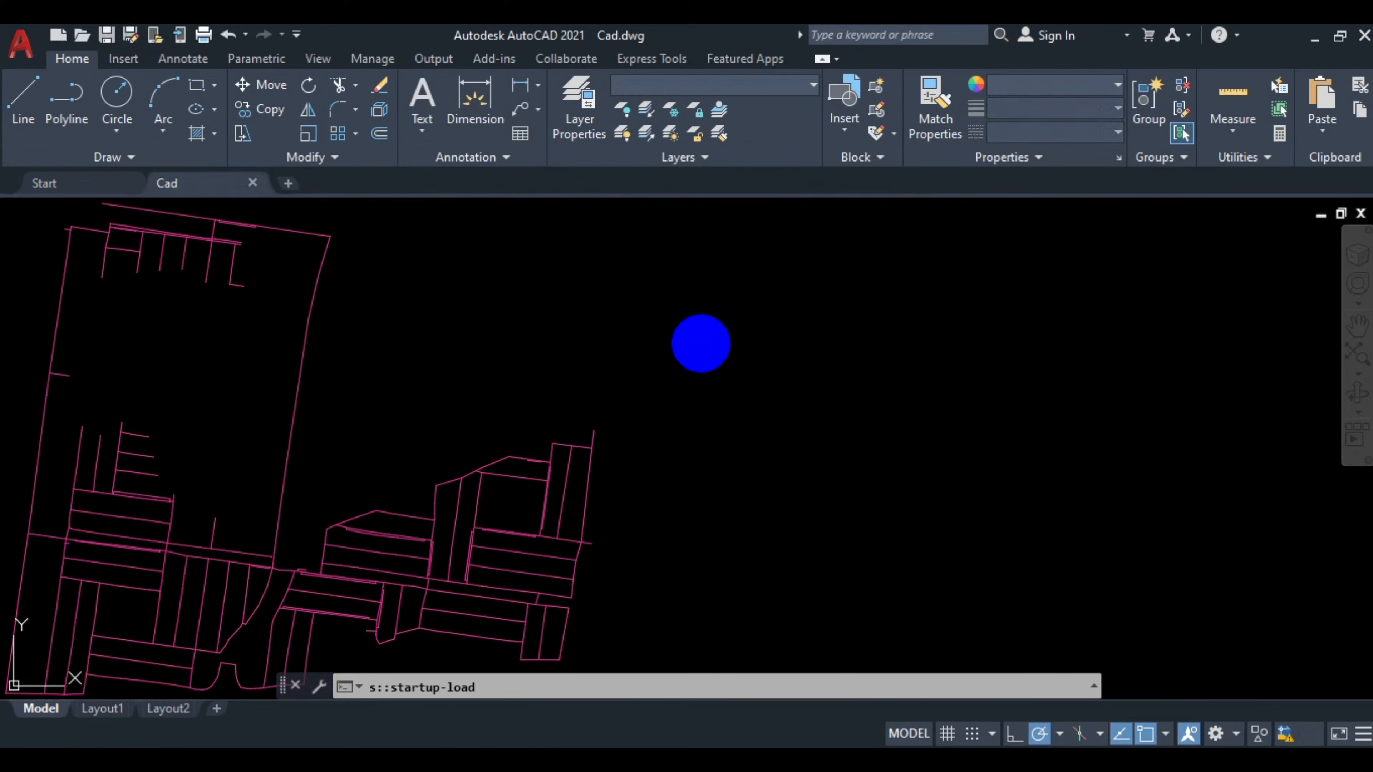
Zoom around the exported pipe network drawing and review its layer list.
scroll(708, 347, down, 2)
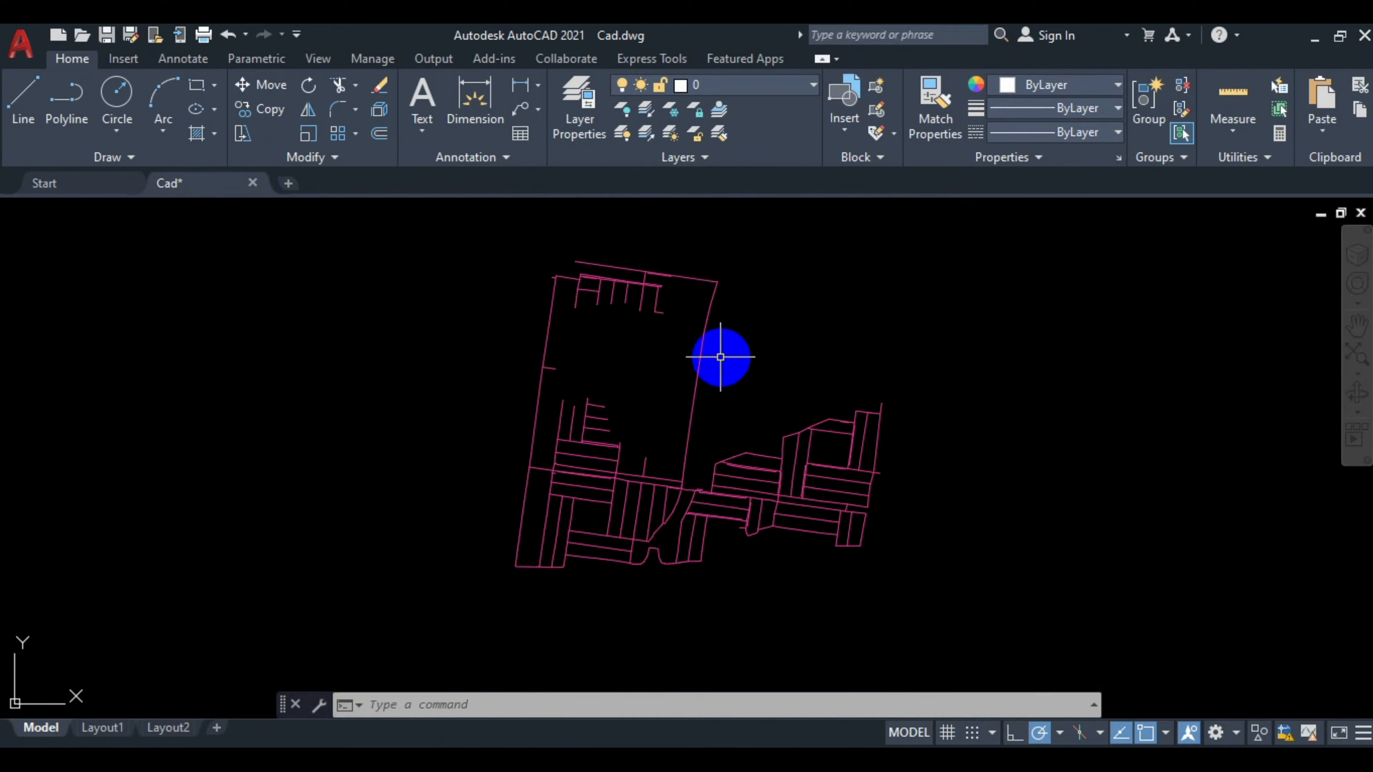
mouse_move(720, 338)
mouse_down()
mouse_move(694, 362)
mouse_move(738, 371)
mouse_move(585, 374)
mouse_move(692, 364)
mouse_move(650, 389)
mouse_up()
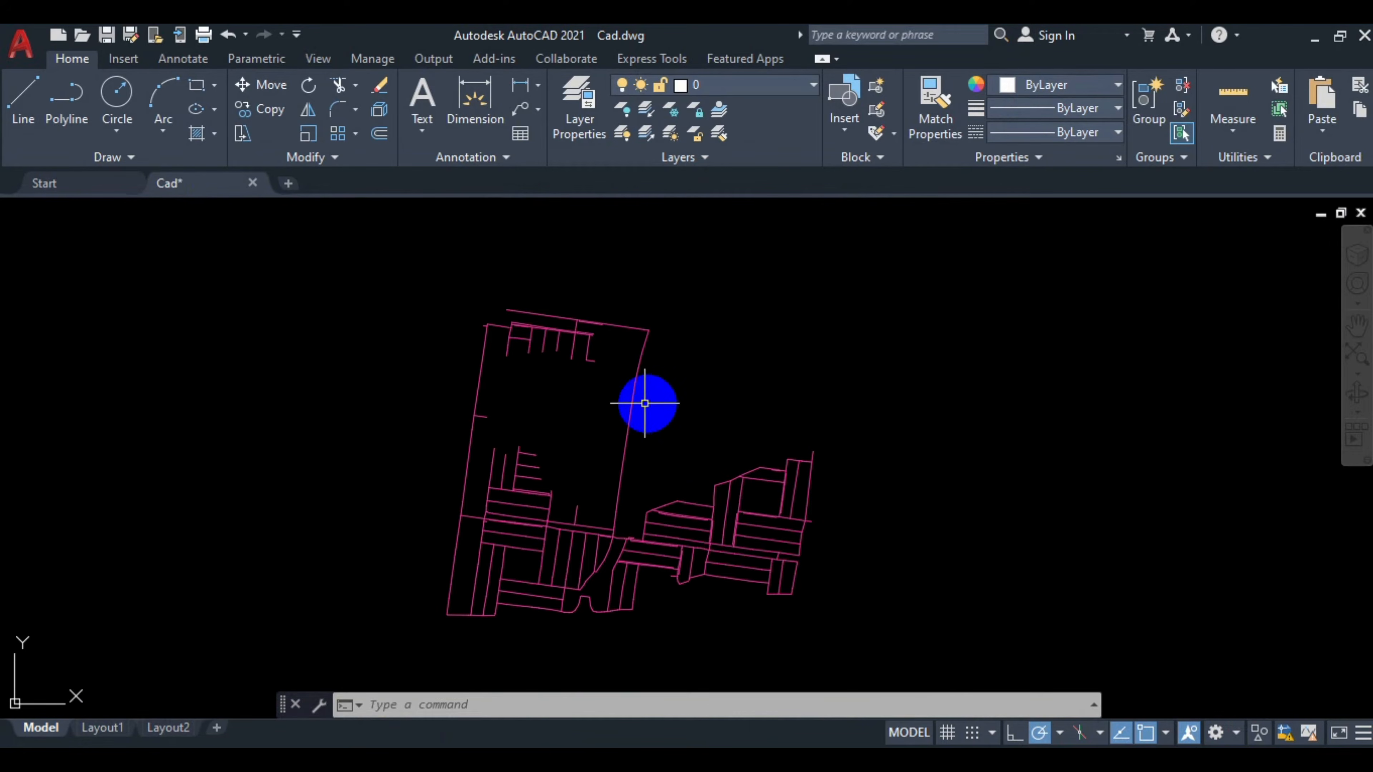
drag(604, 439, 635, 406)
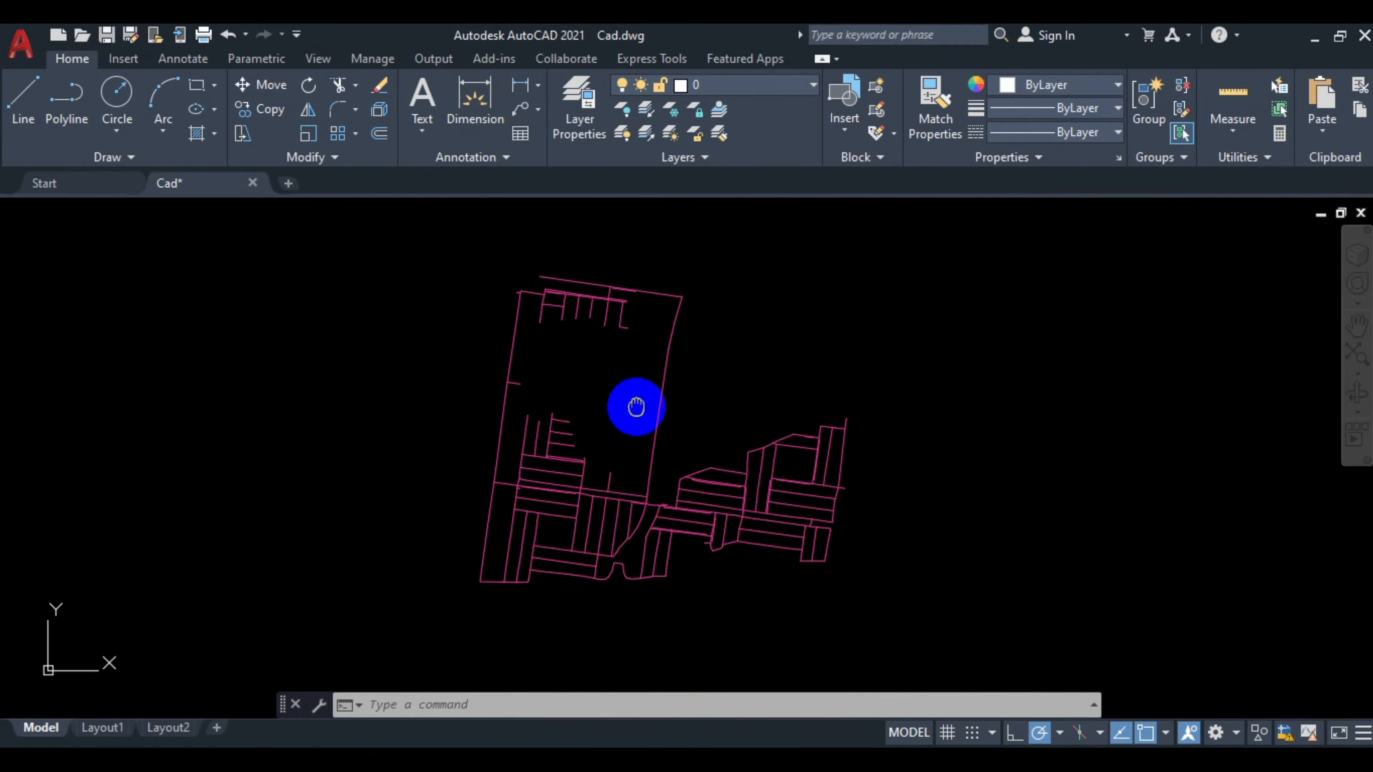
click(737, 91)
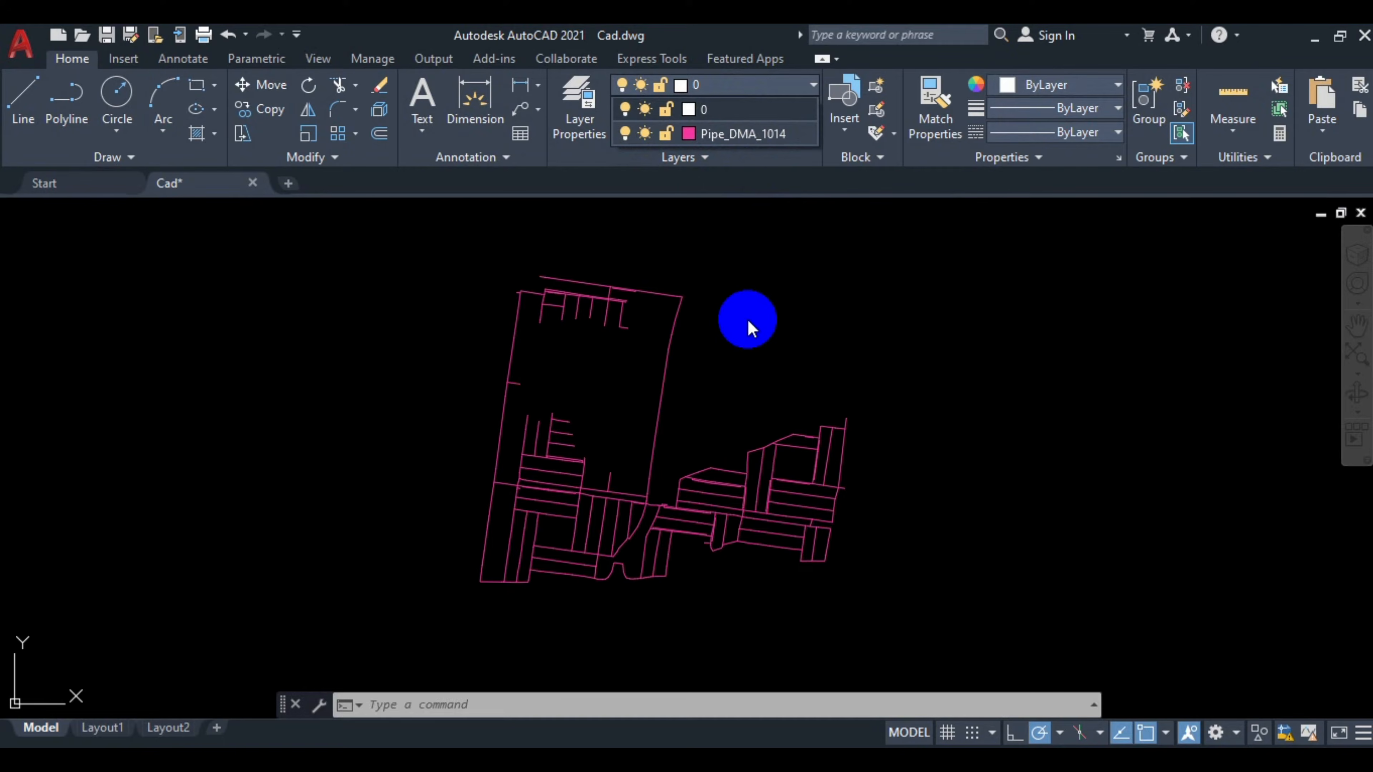
click(748, 320)
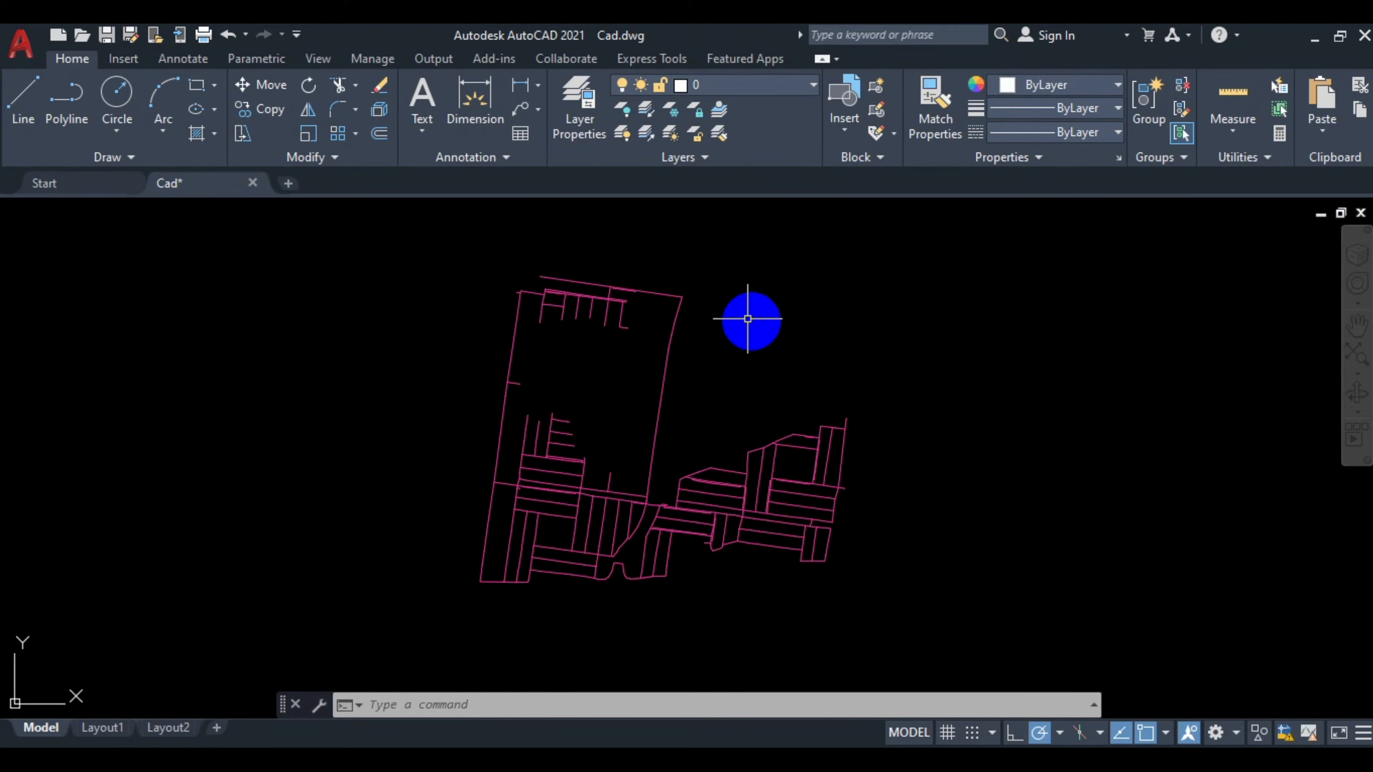
click(706, 82)
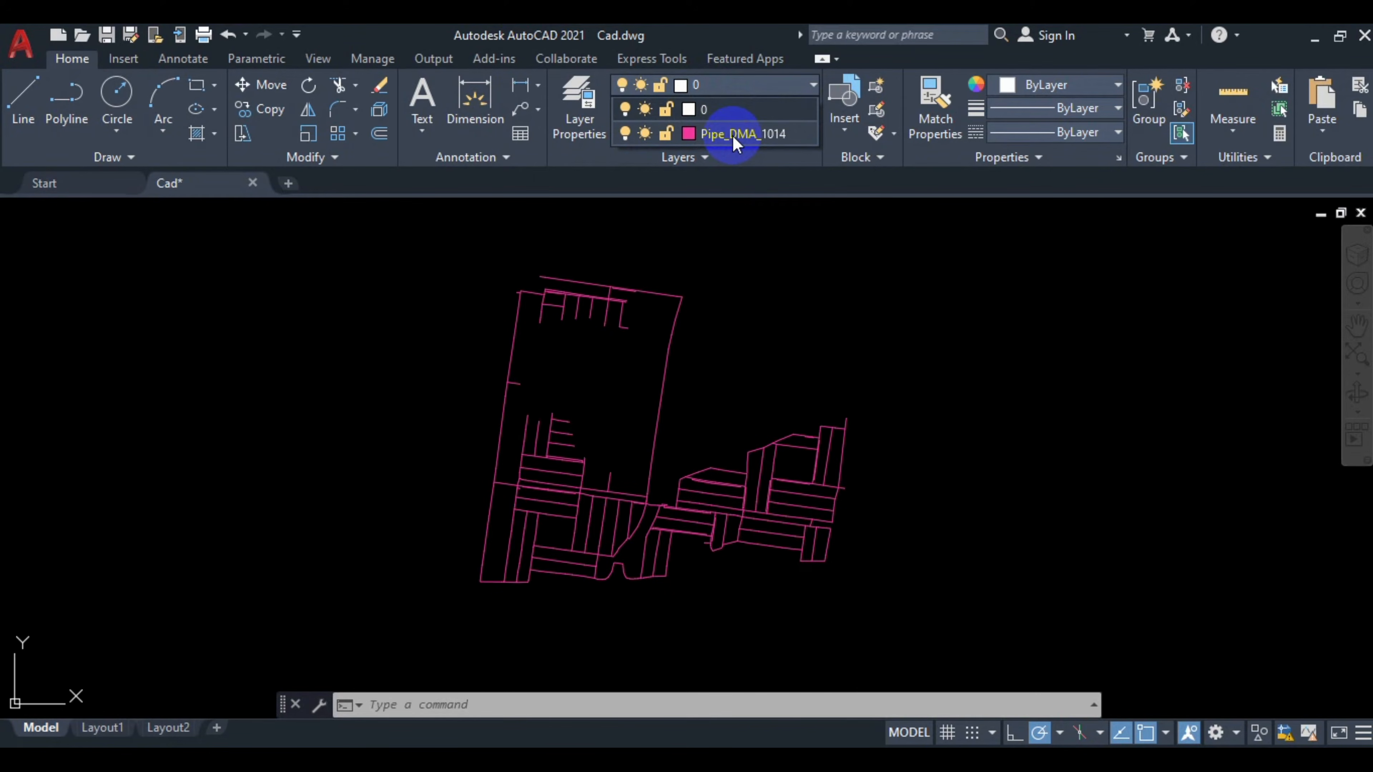
click(794, 323)
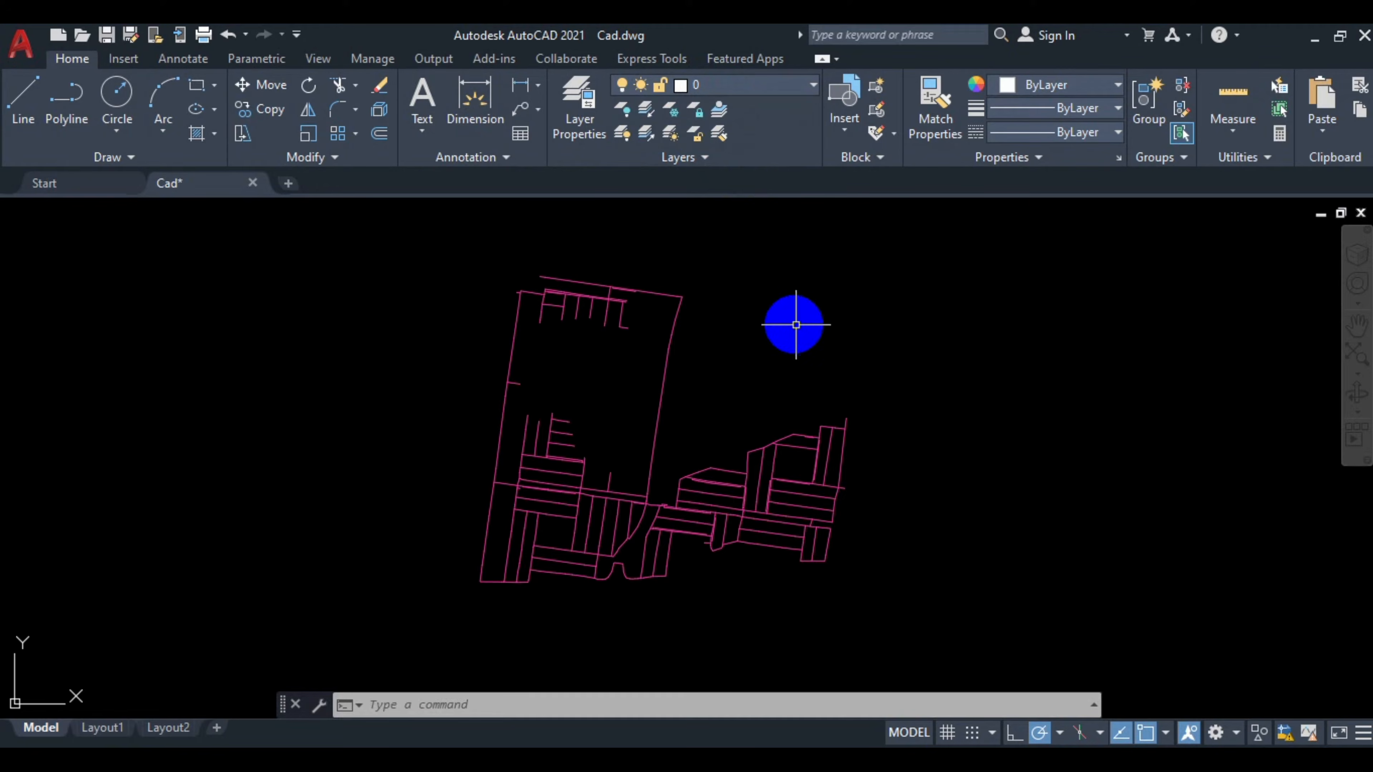
click(796, 316)
click(894, 314)
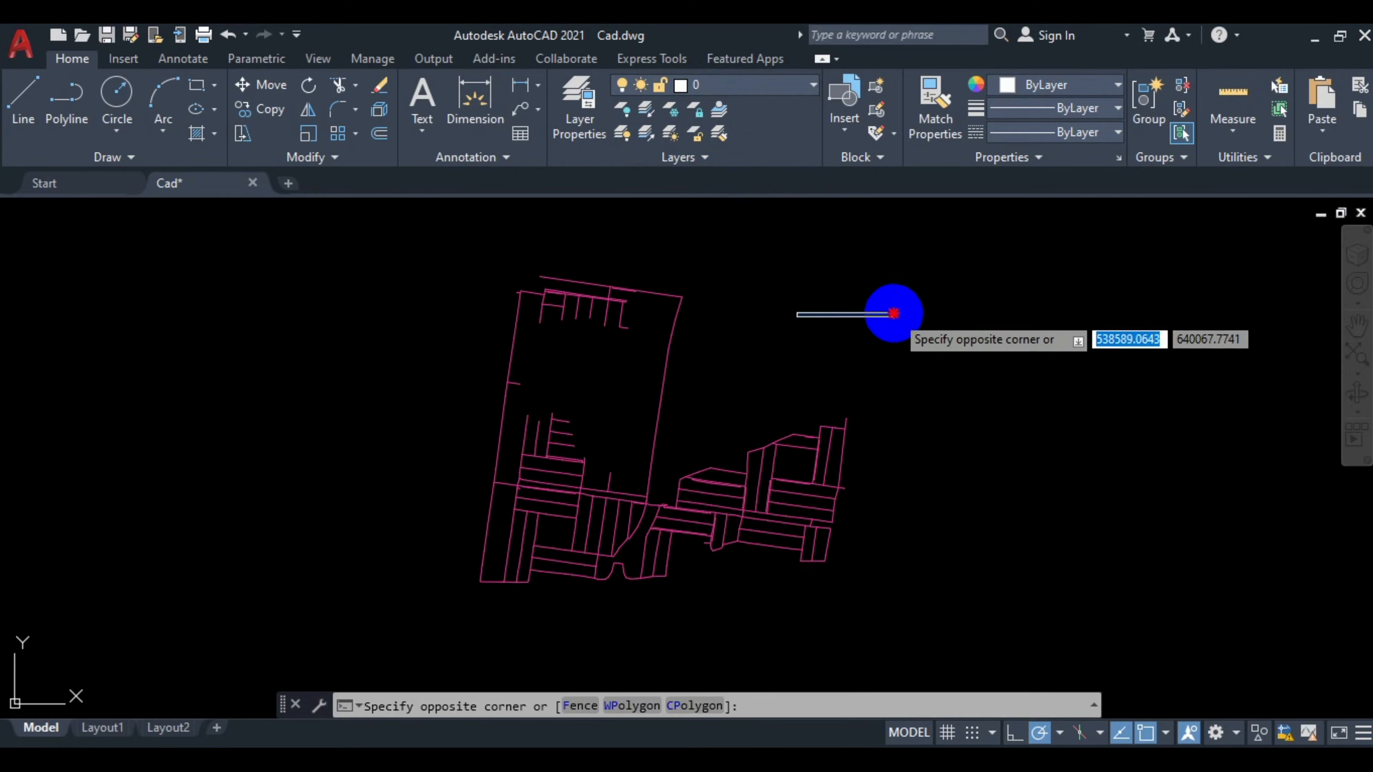
click(983, 759)
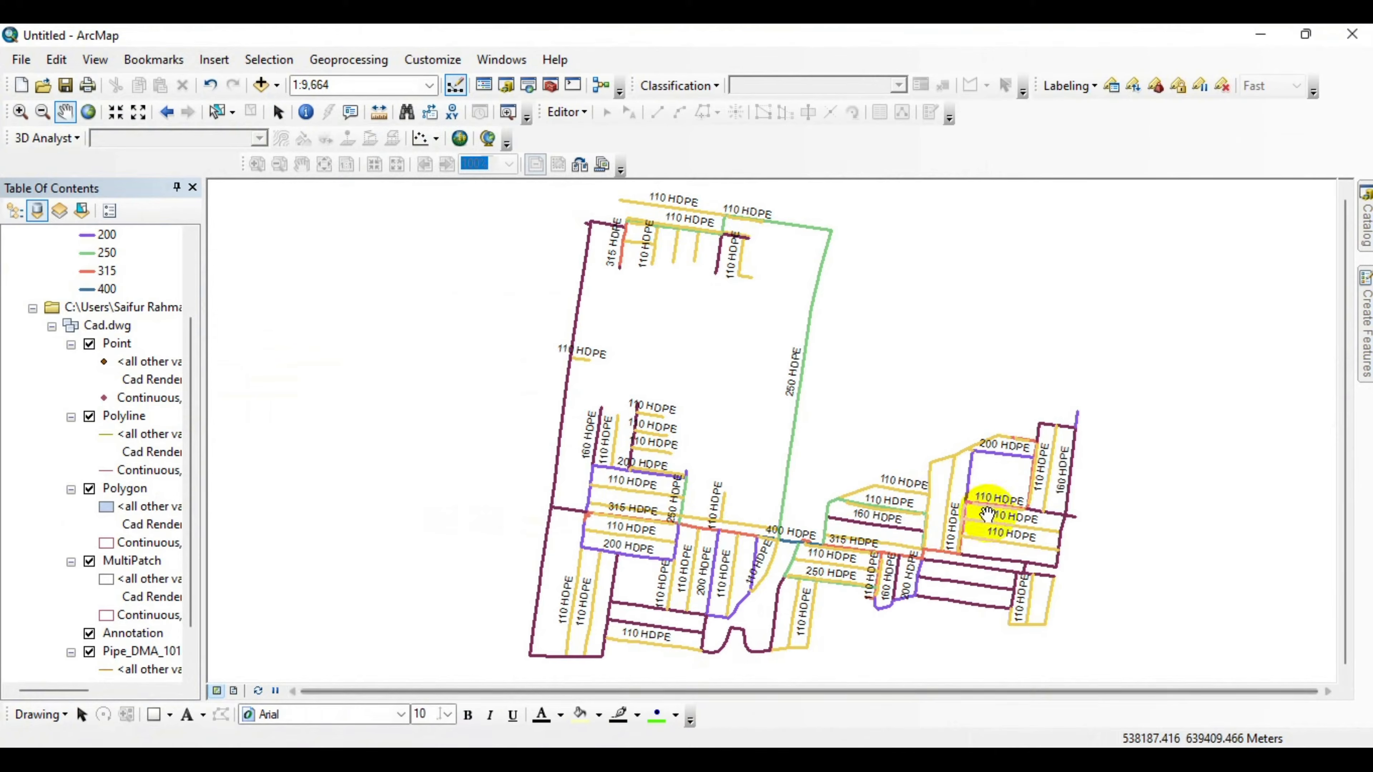
Open the Add CAD Fields tool from the Conversion Tools toolbox's To CAD toolset in the Catalog.
click(1369, 229)
drag(1223, 686, 1164, 688)
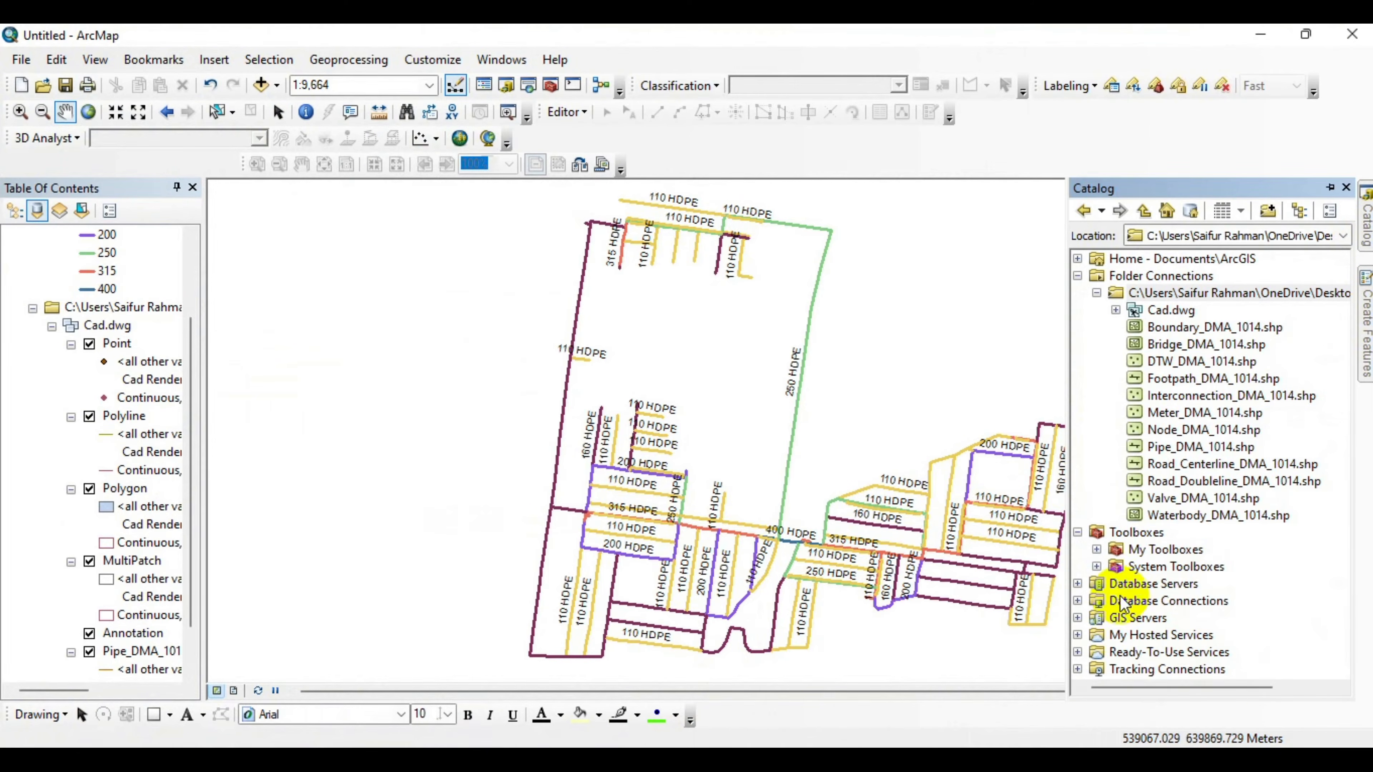
click(1096, 566)
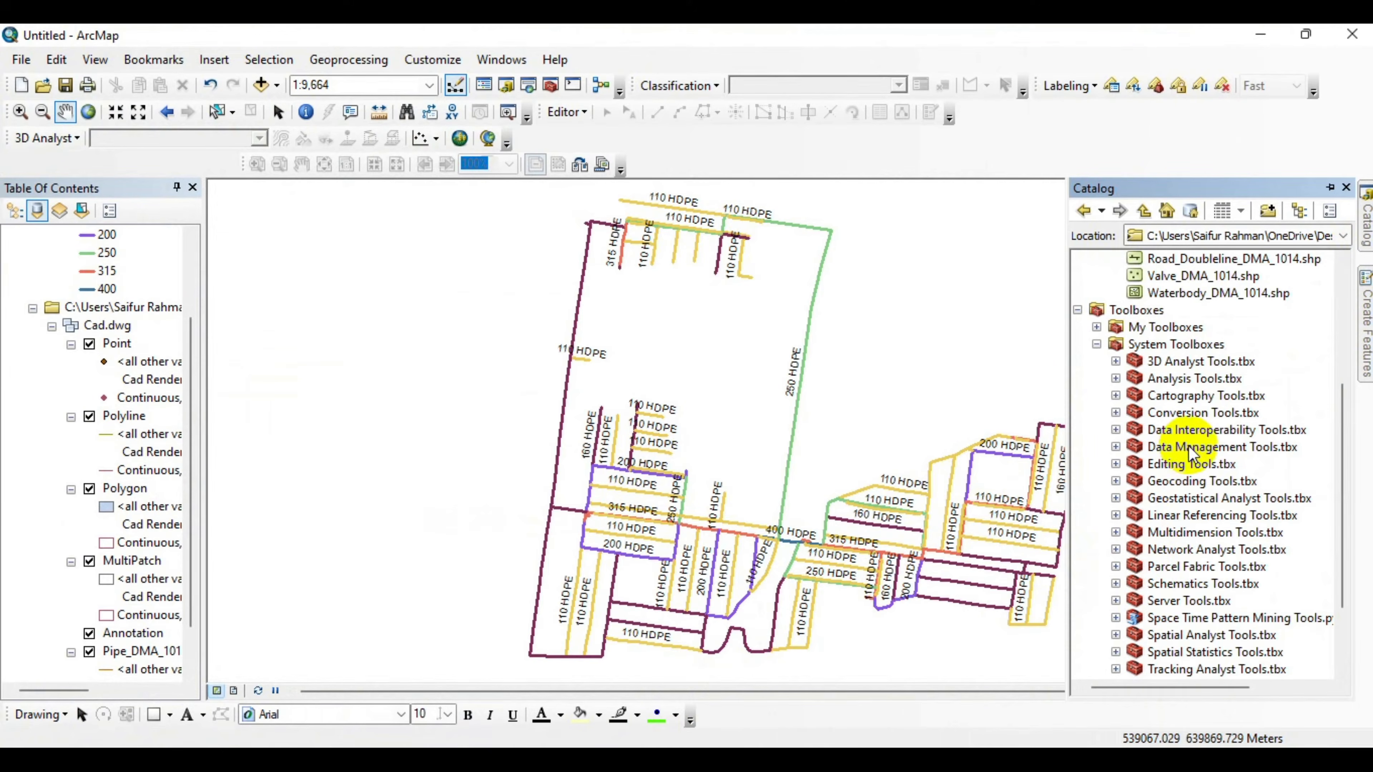
click(1115, 412)
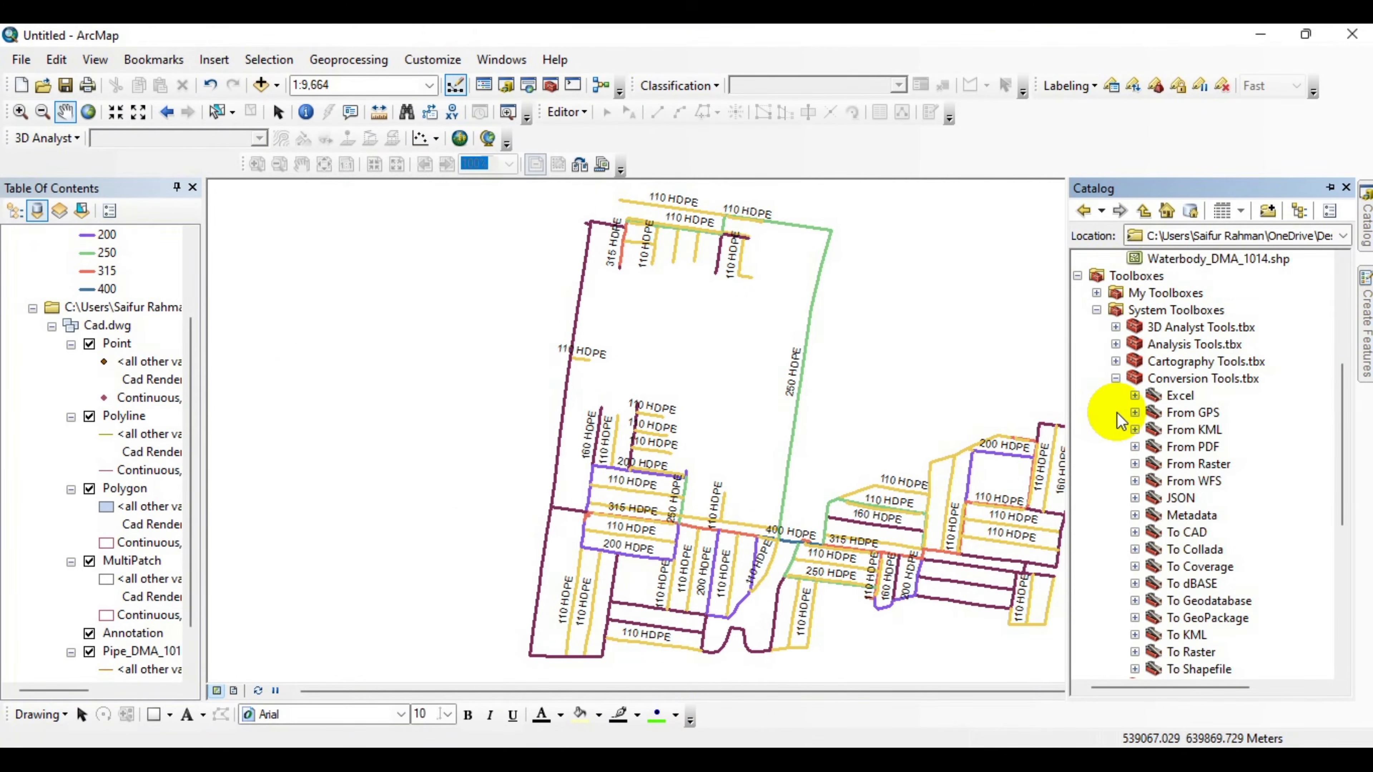
scroll(1194, 509, down, 2)
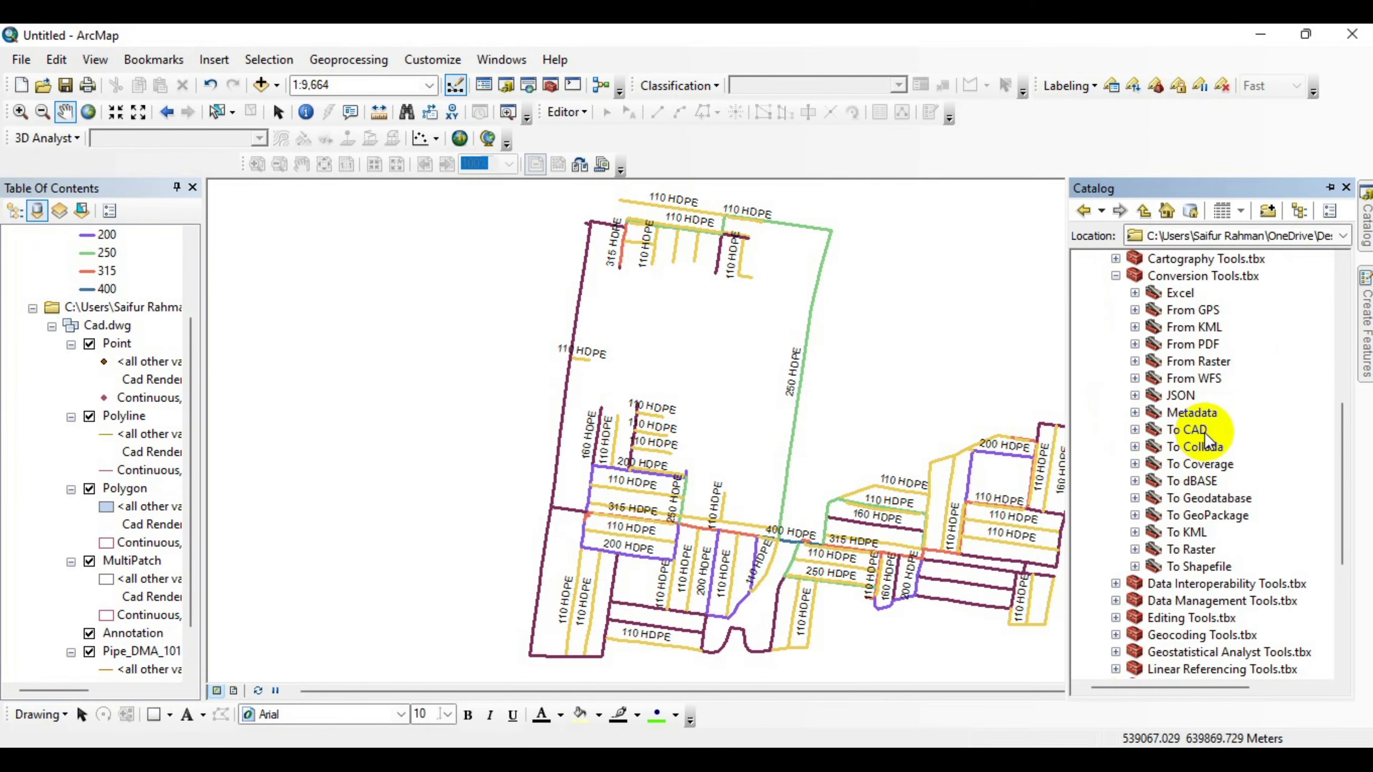
click(1135, 431)
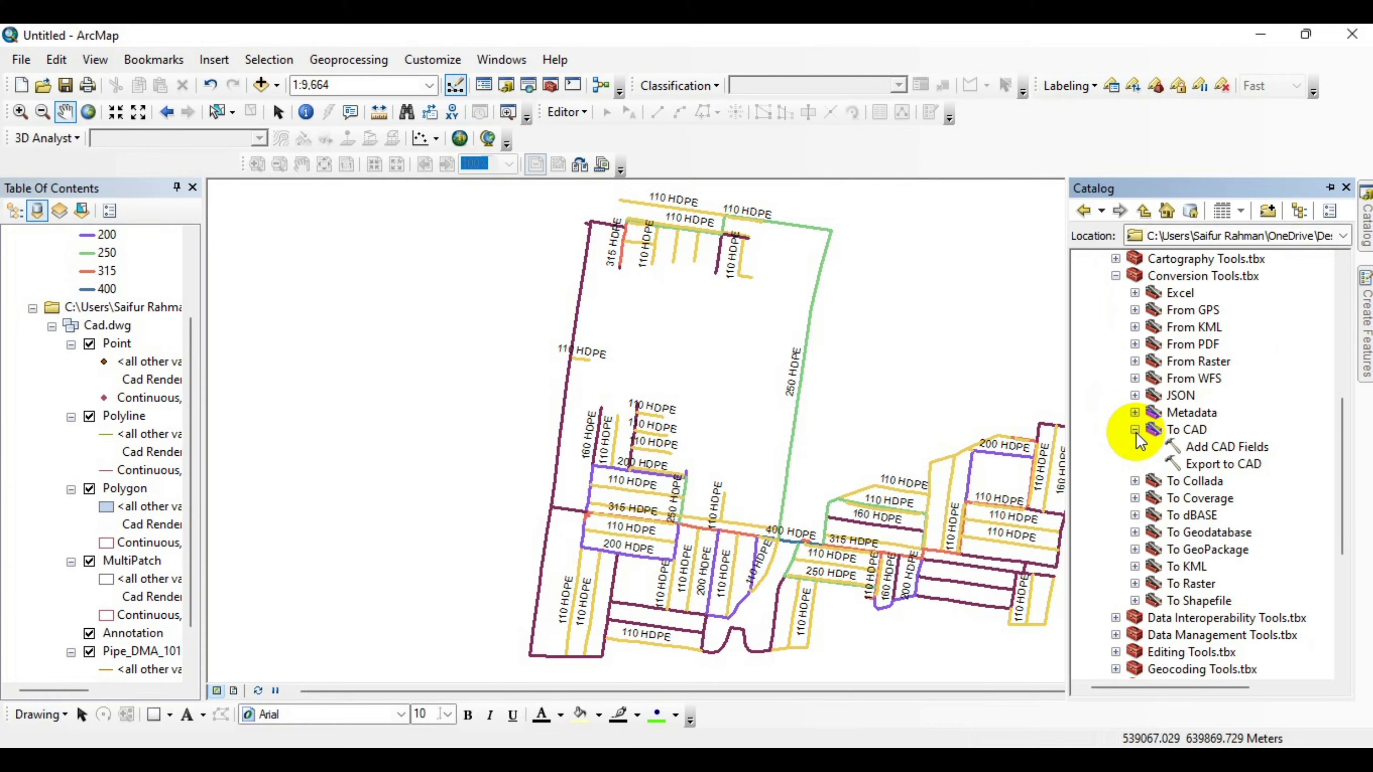
double_click(1211, 447)
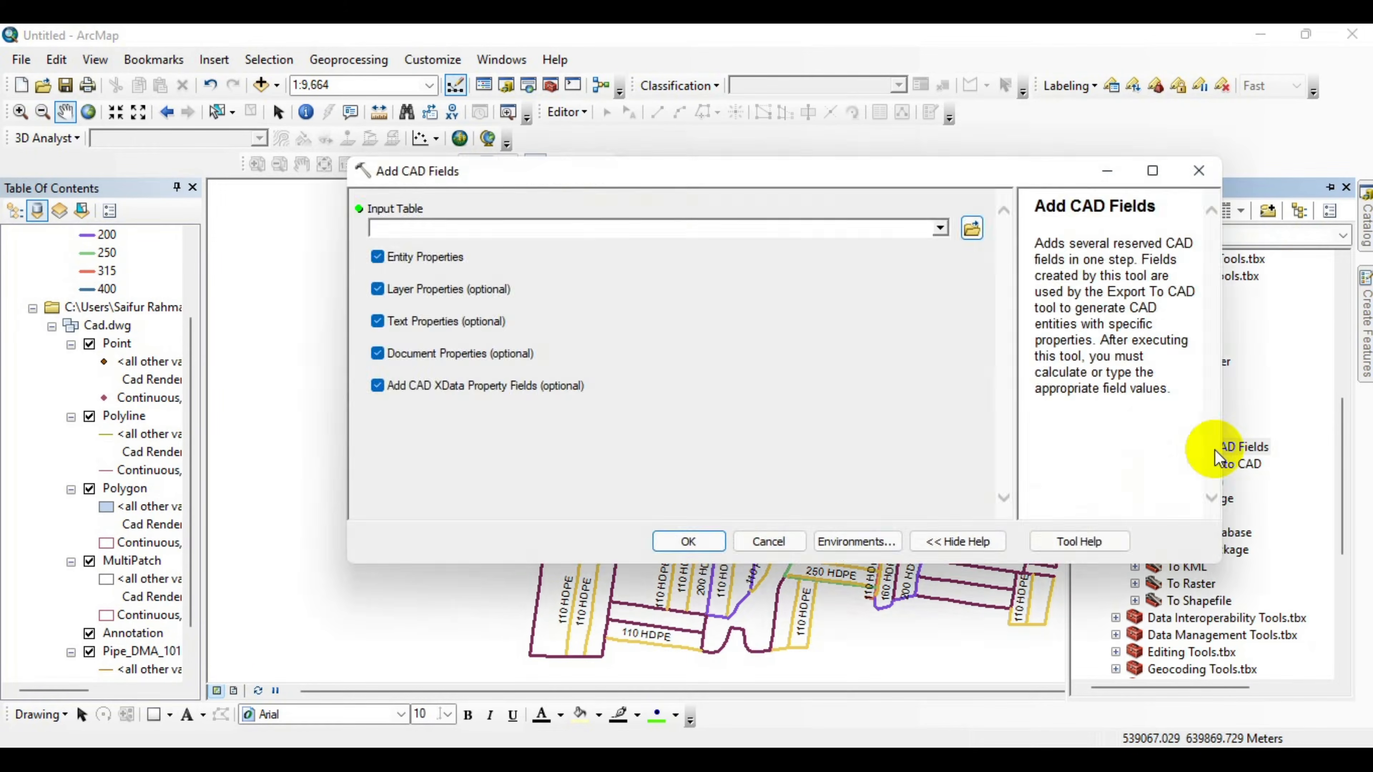
Uncheck Entity, Text, Document and XData properties in Add CAD Fields, keeping only Layer Properties.
click(459, 172)
drag(459, 172, 506, 161)
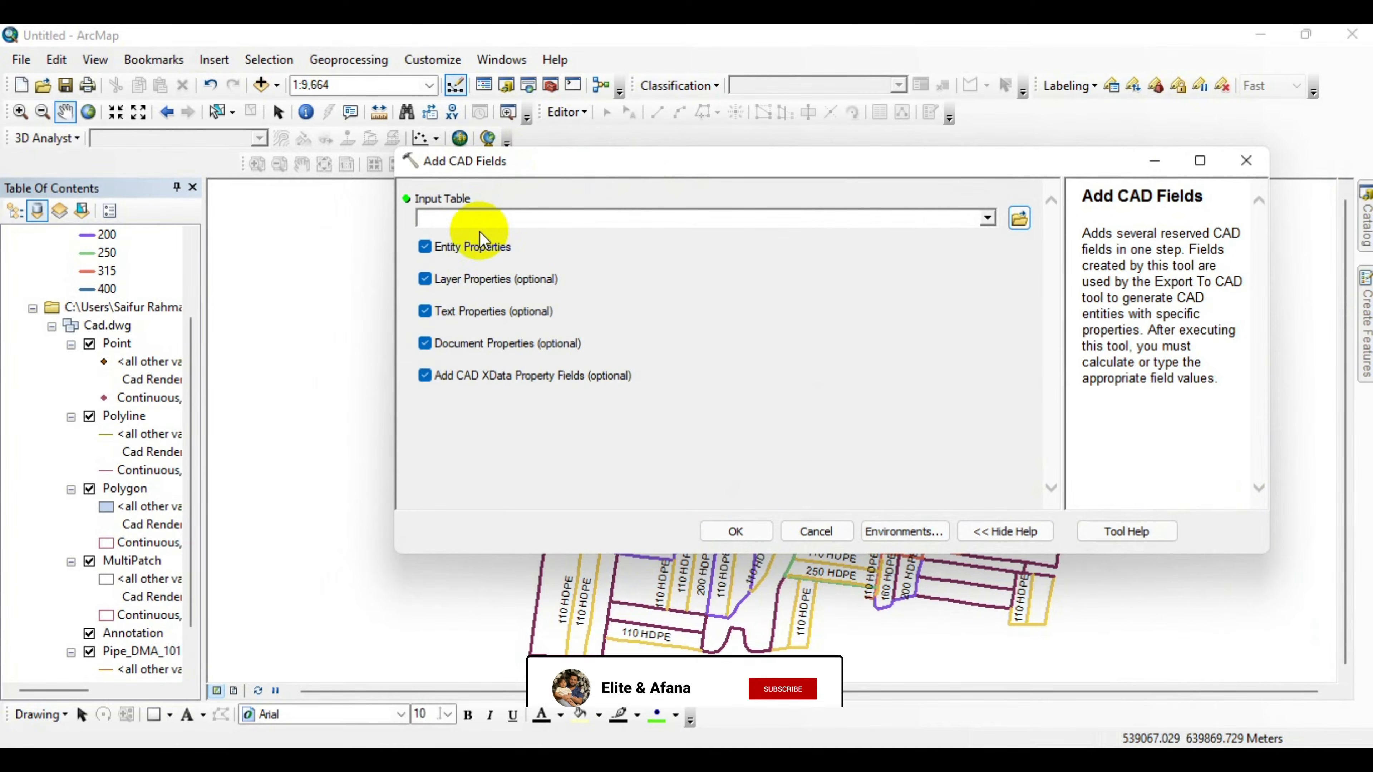
click(424, 248)
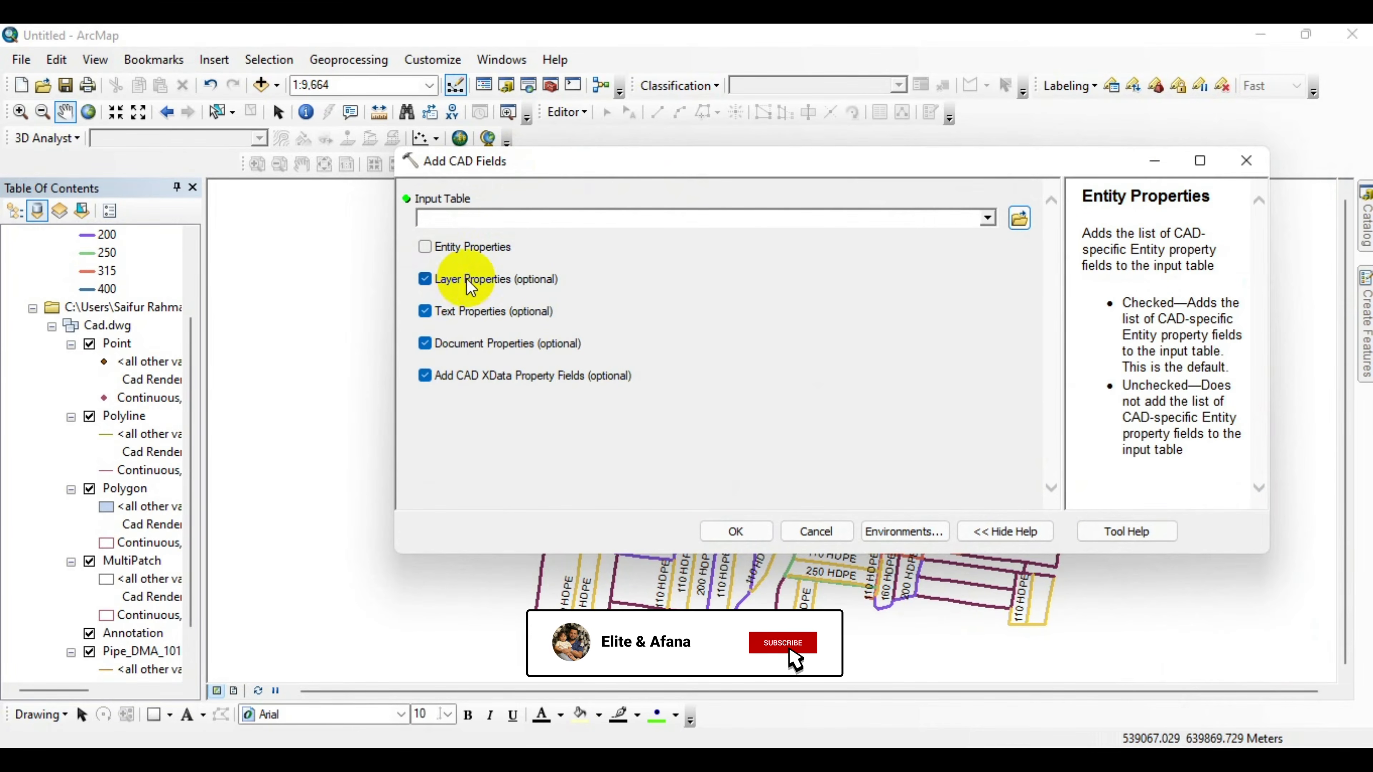
click(426, 312)
click(425, 344)
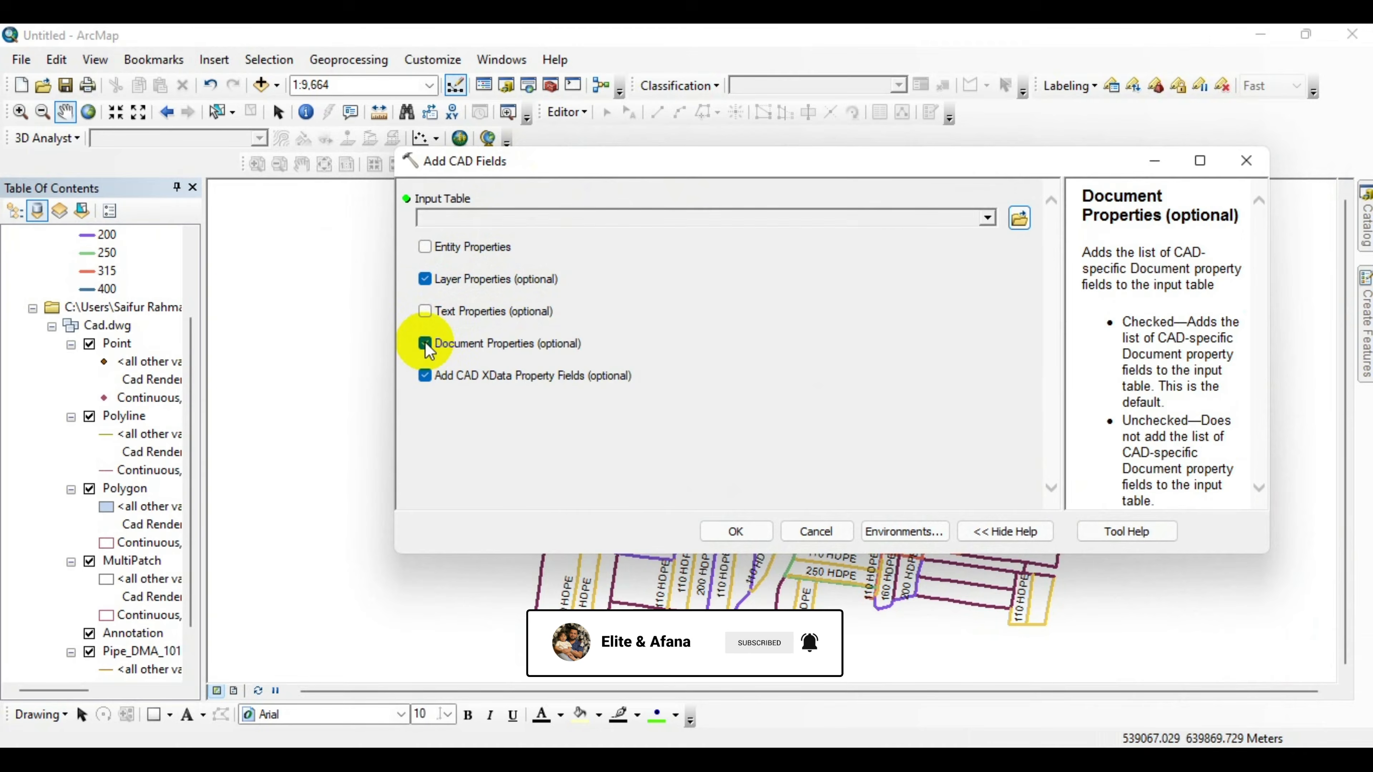
click(419, 384)
click(425, 385)
Set the input table to Pipe_DMA_1014 and run Add CAD Fields.
click(987, 218)
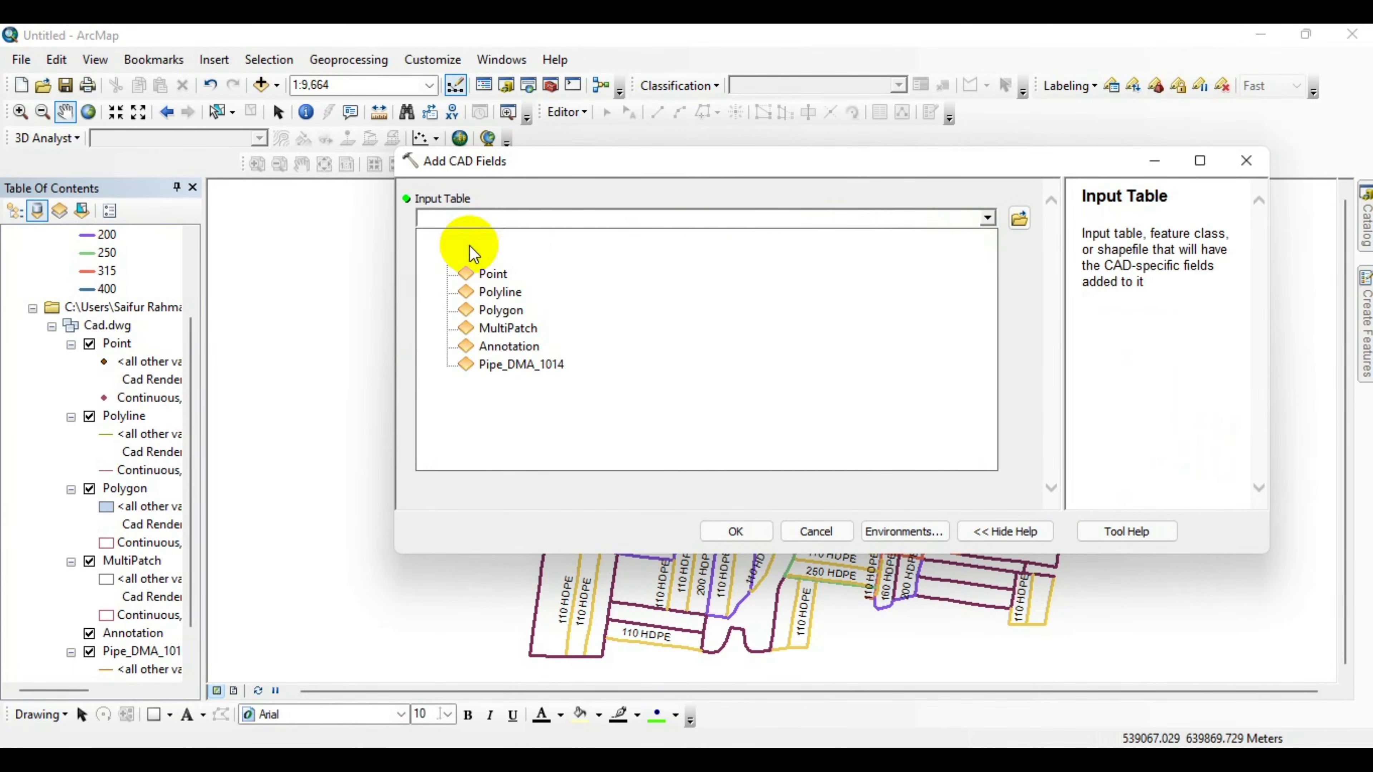
click(483, 238)
drag(614, 168, 577, 152)
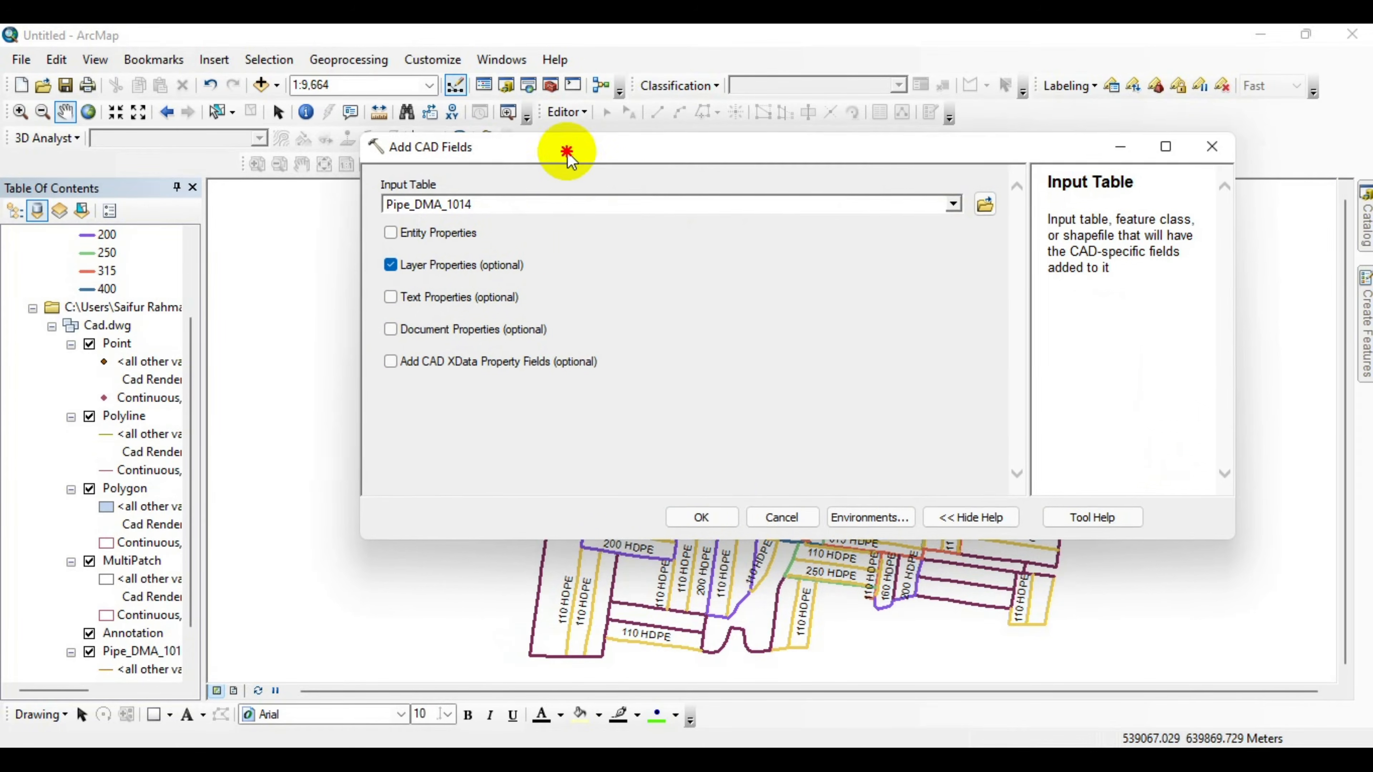
click(701, 515)
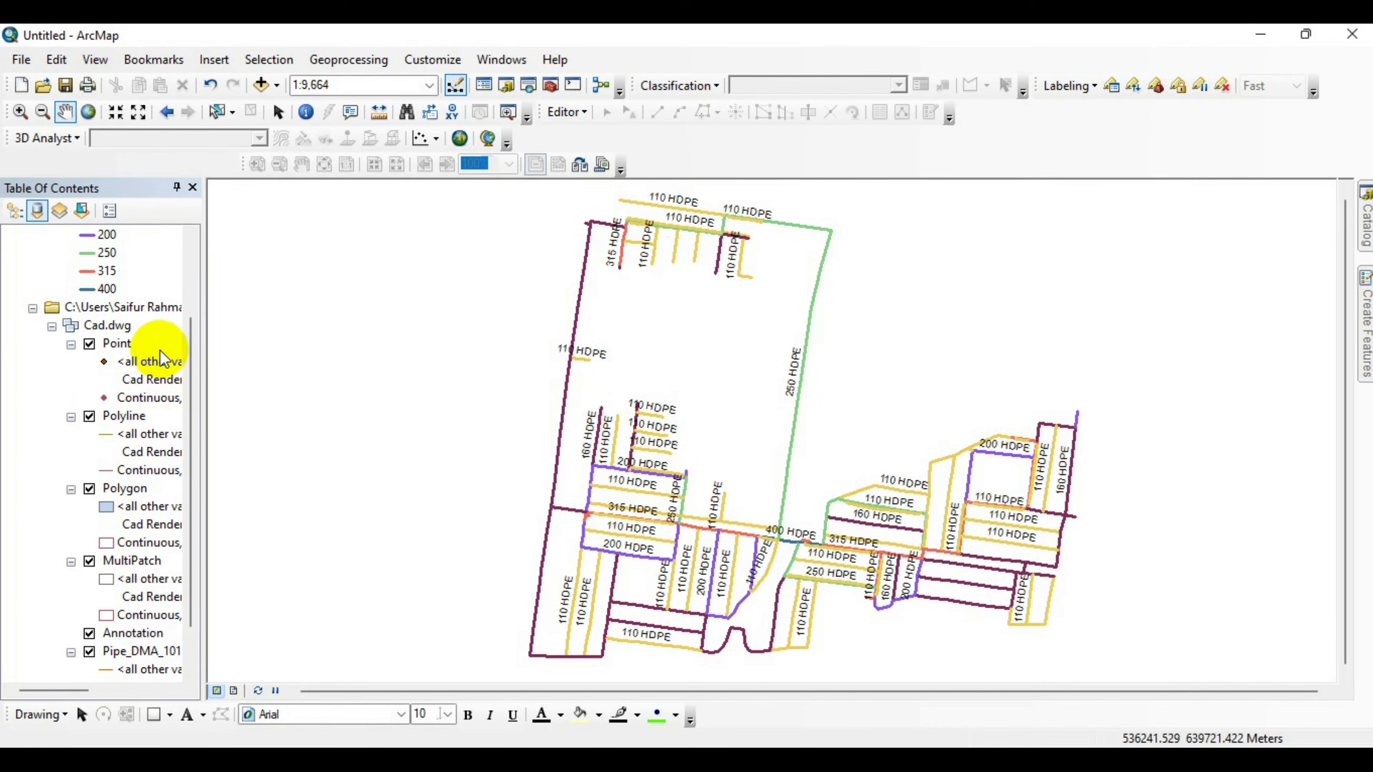
Open the Pipe_DMA_1014 attribute table and browse its fields and records.
scroll(162, 356, up, 2)
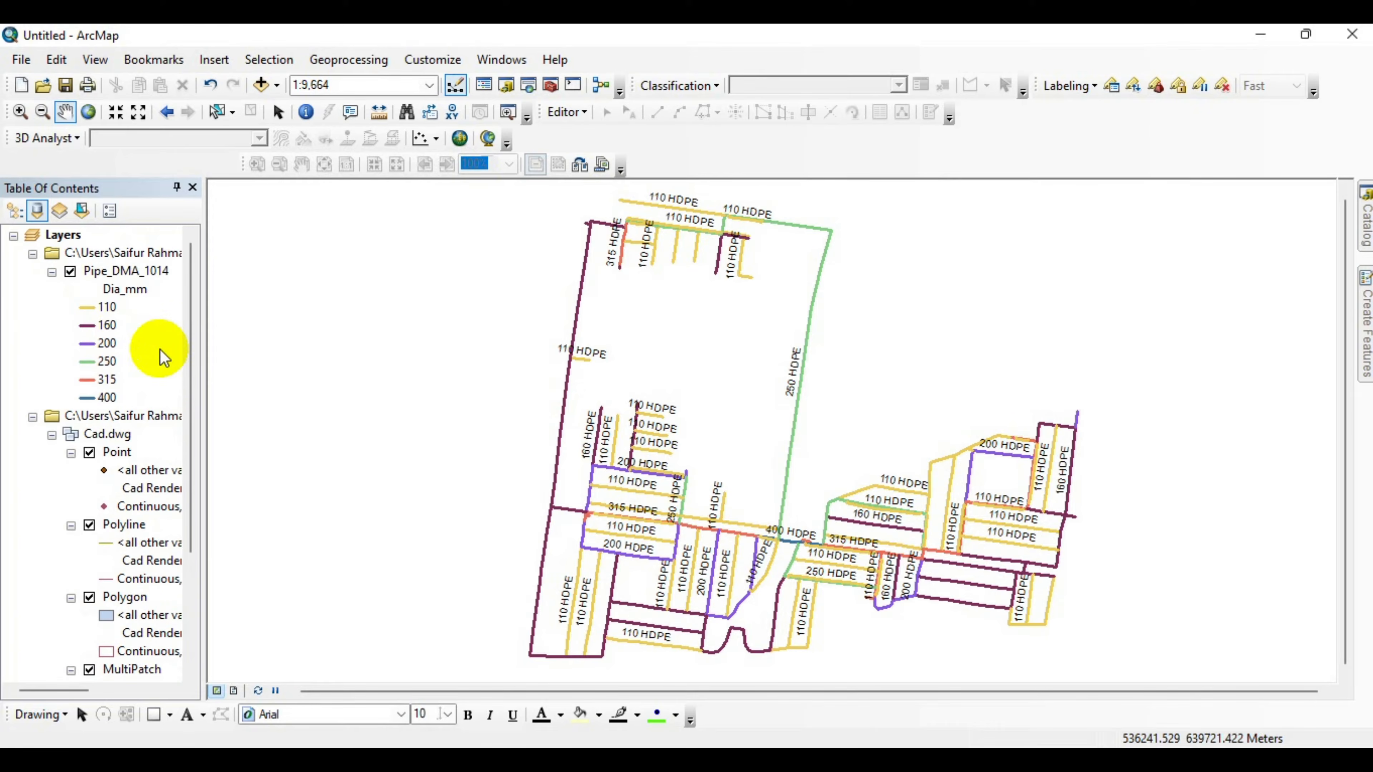
right_click(106, 274)
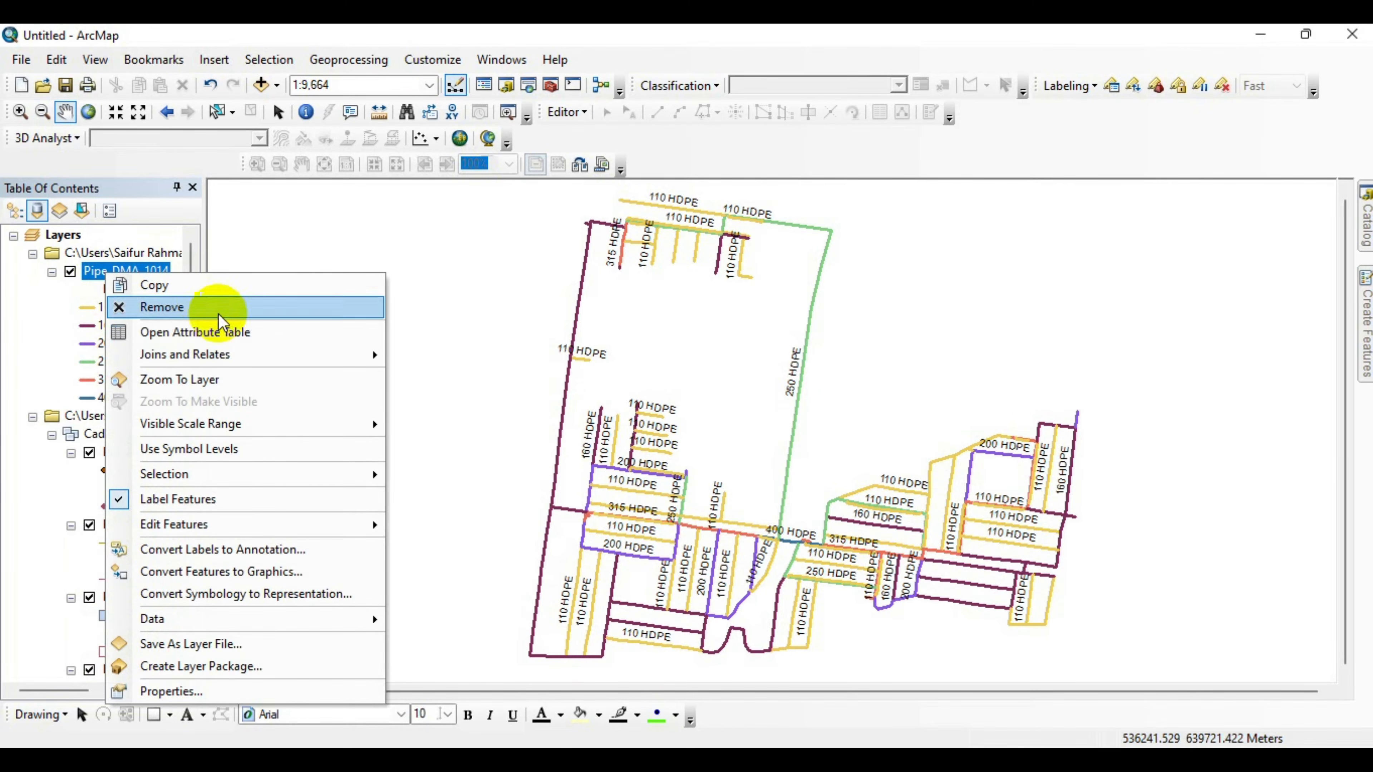
click(219, 336)
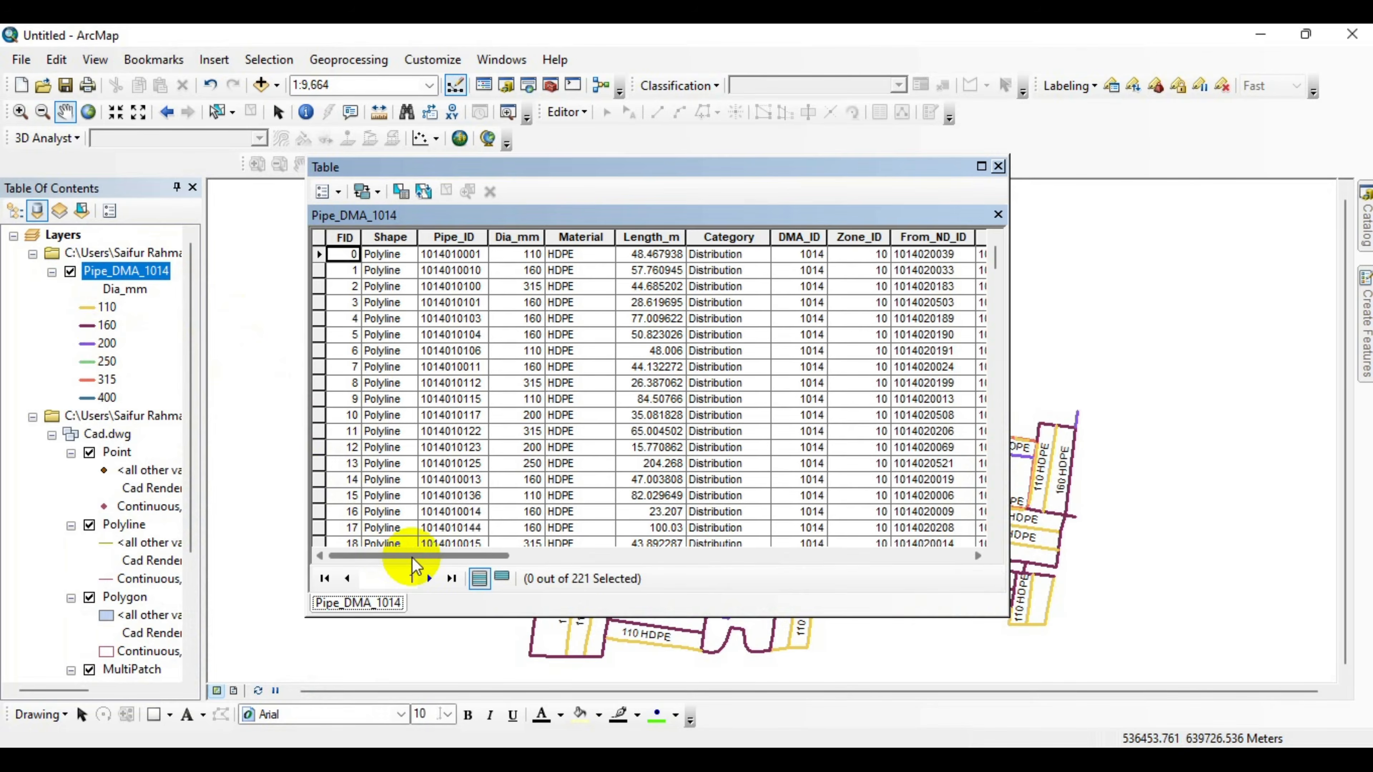
drag(411, 556, 791, 553)
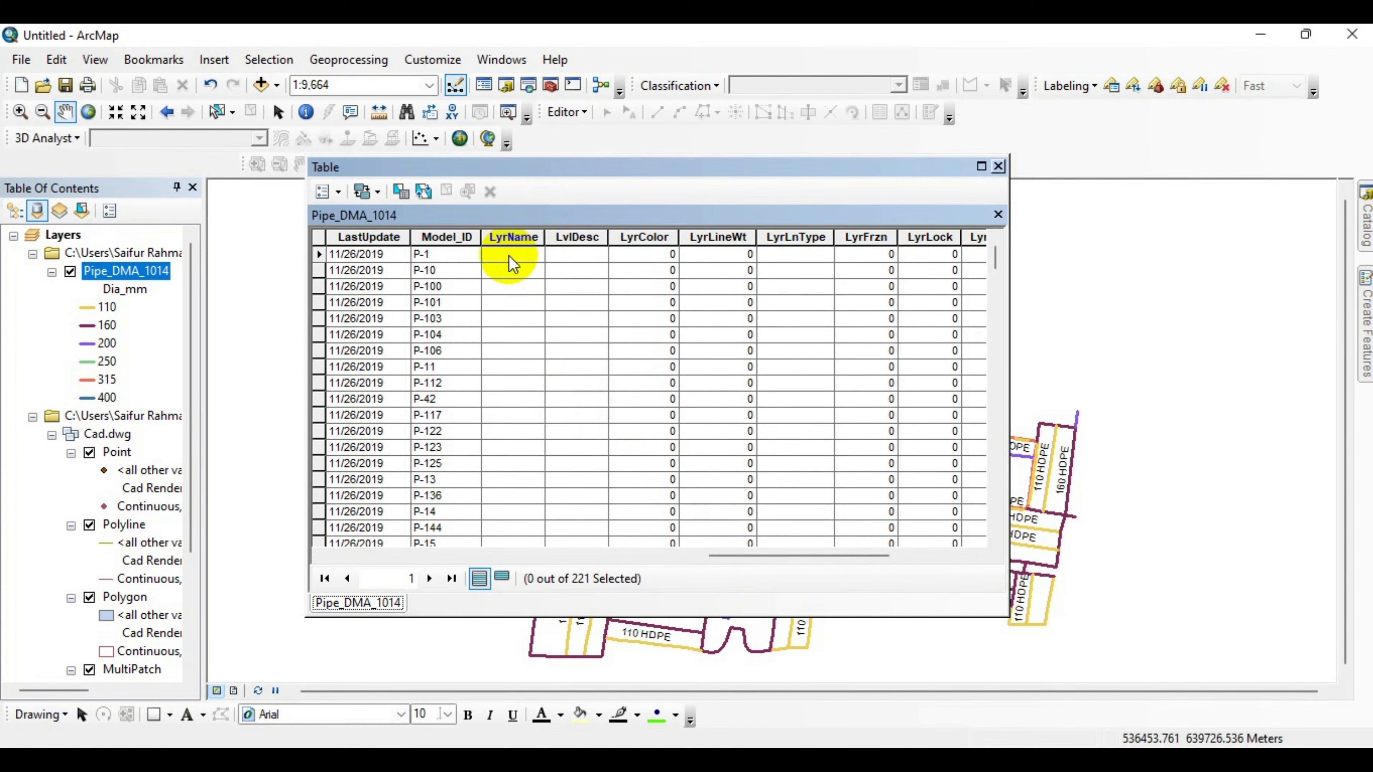
drag(753, 554, 414, 556)
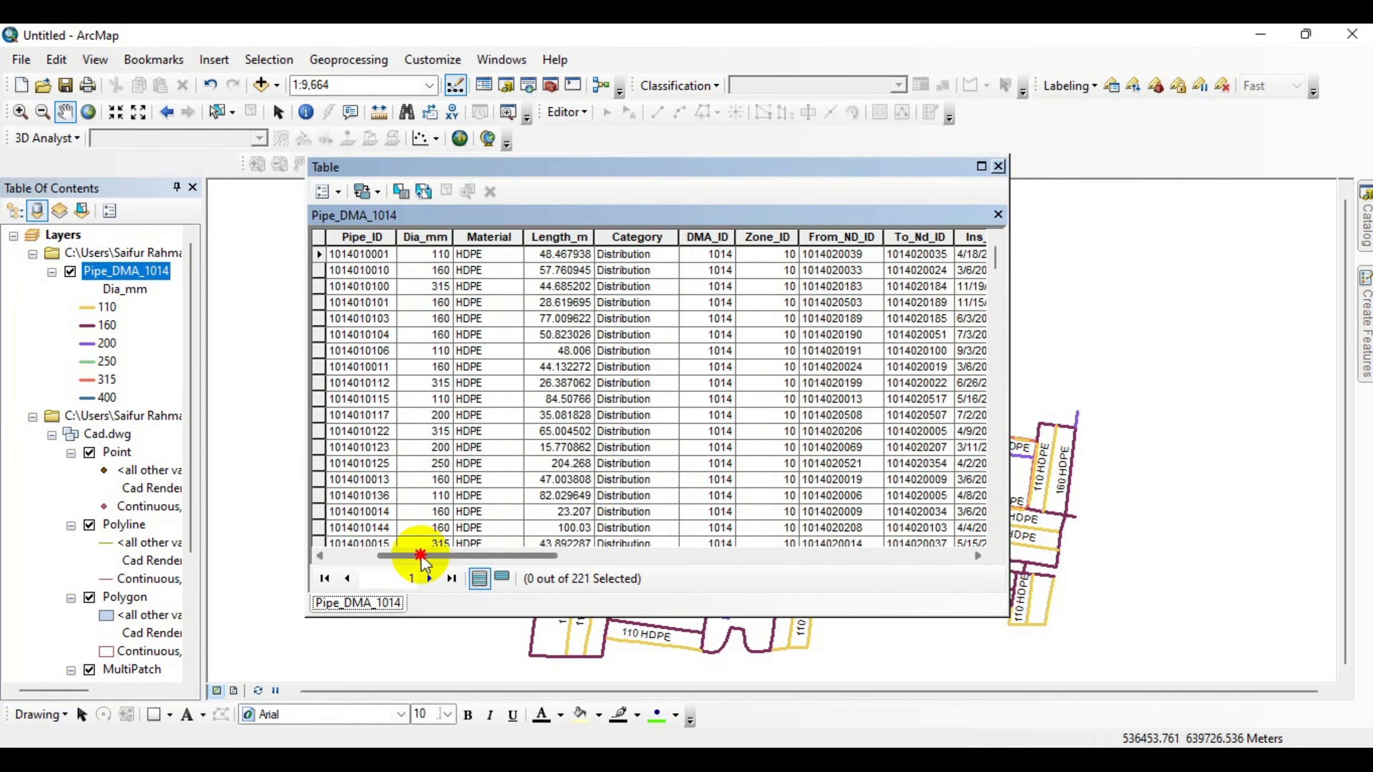
scroll(439, 277, down, 19)
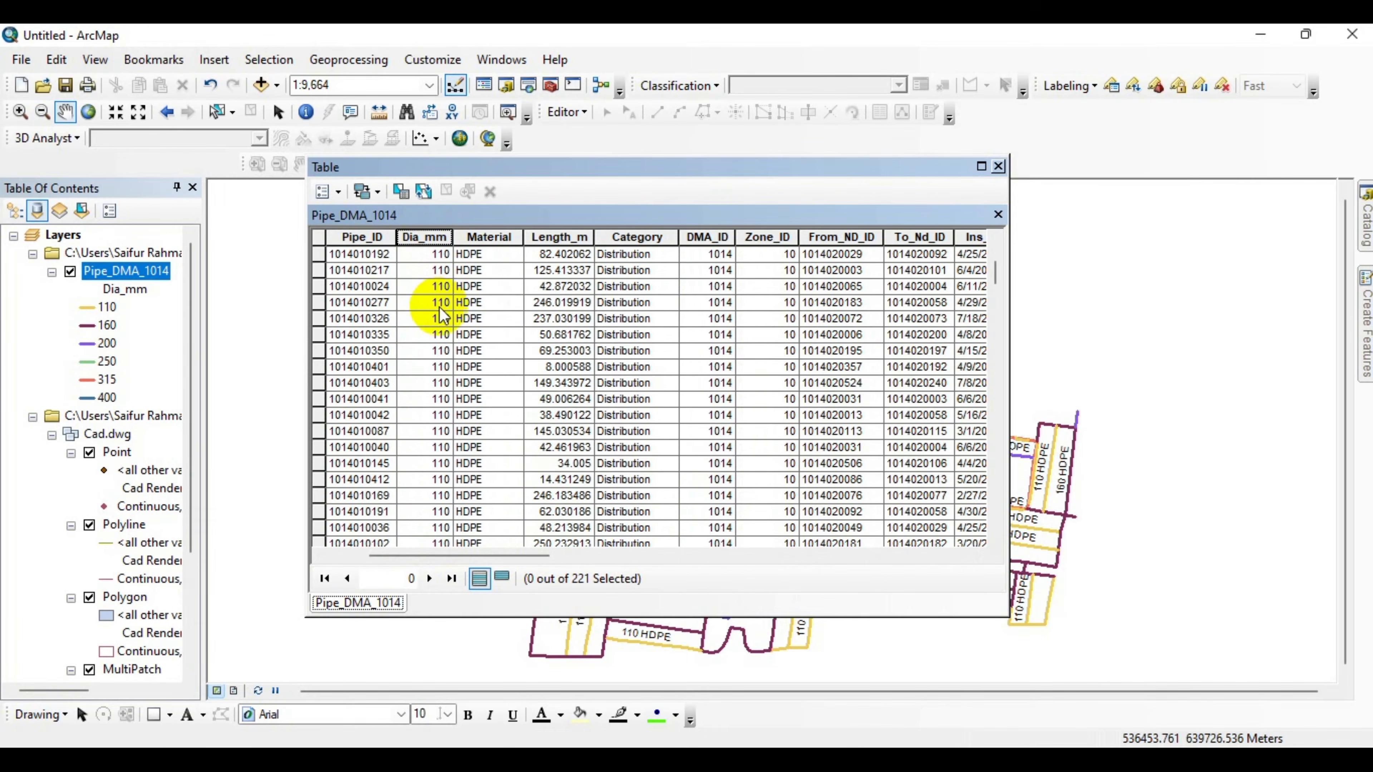
scroll(445, 317, down, 6)
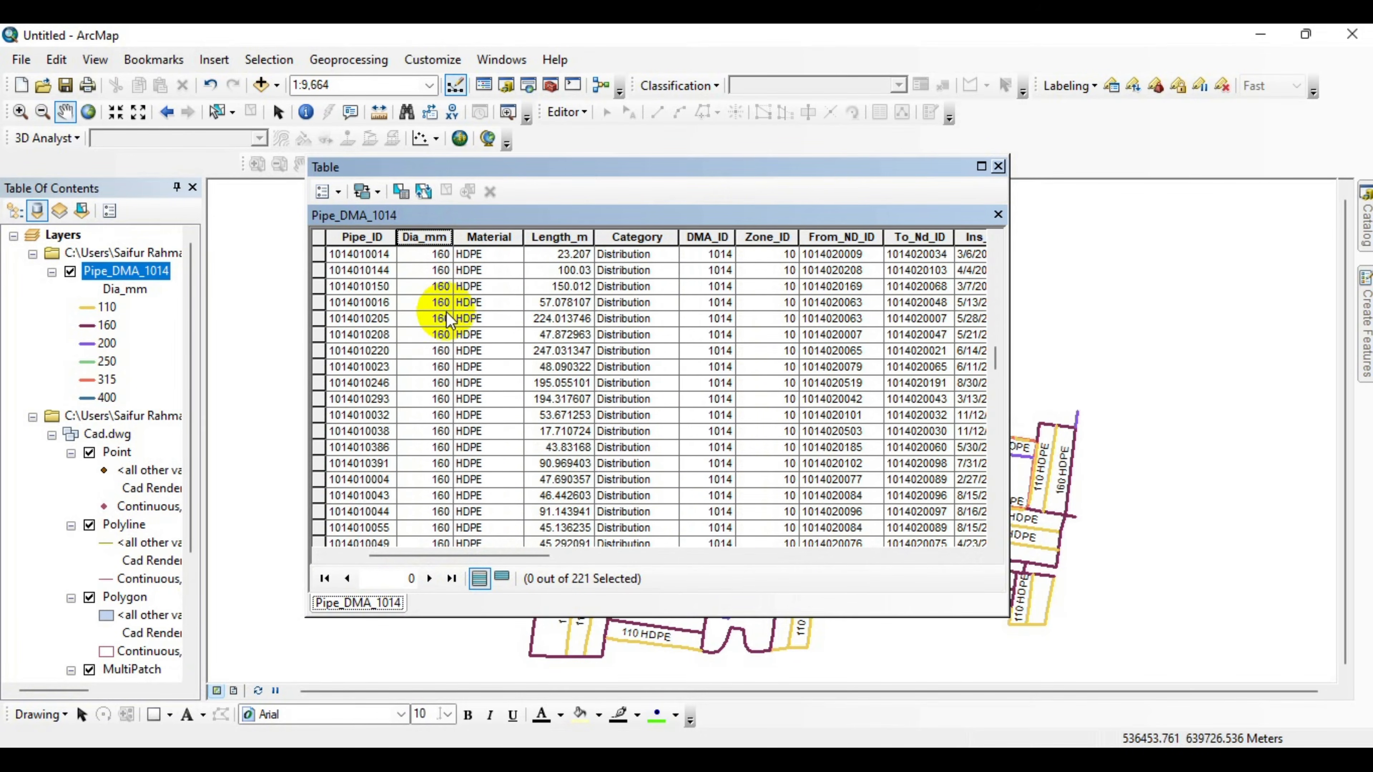
scroll(485, 408, up, 8)
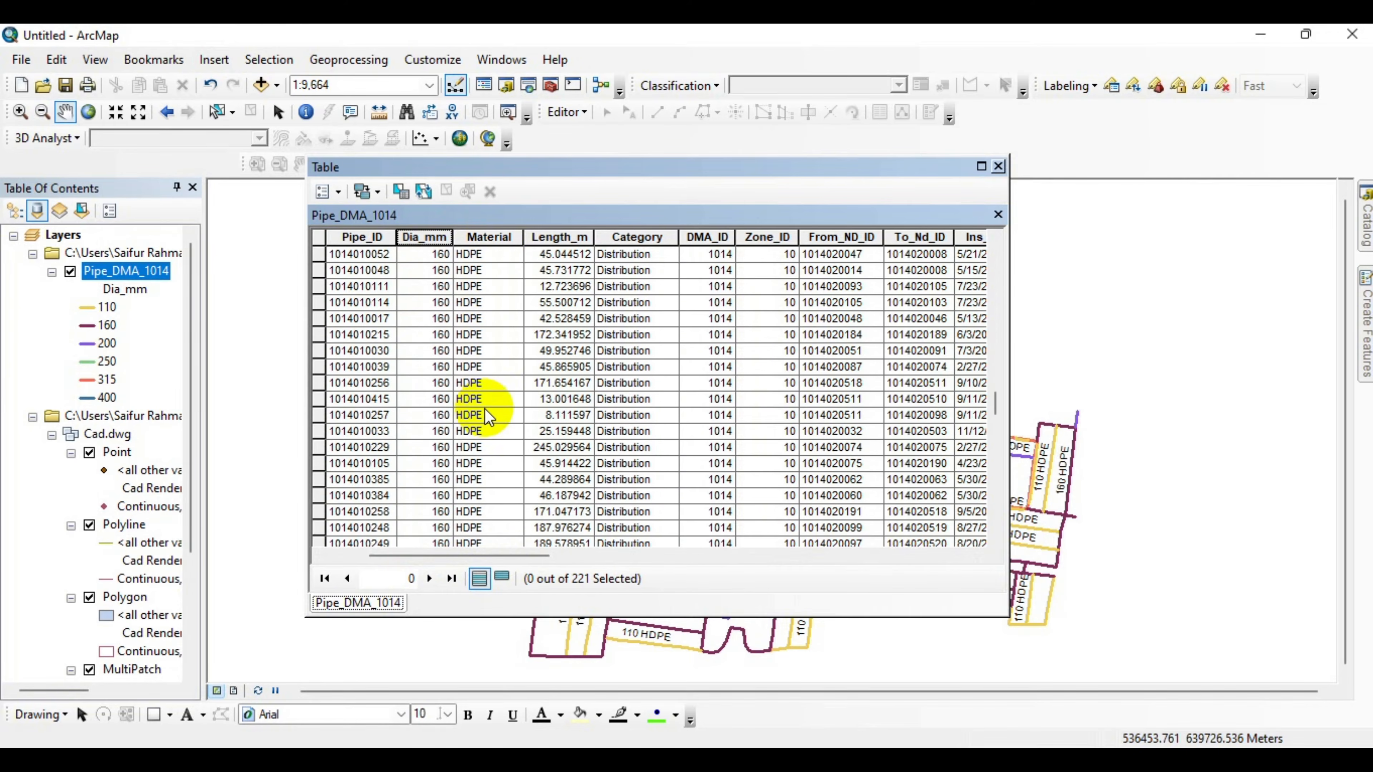
scroll(508, 422, up, 5)
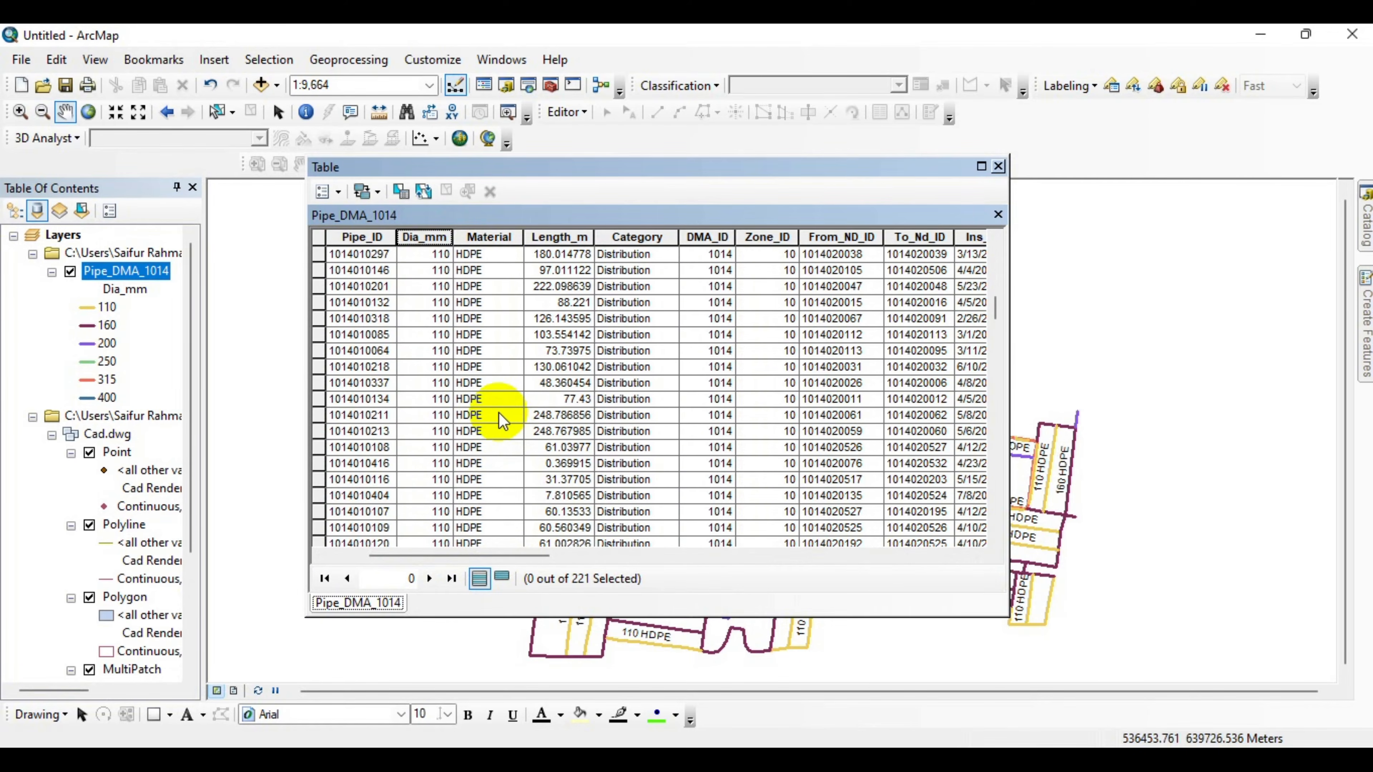
scroll(496, 405, up, 10)
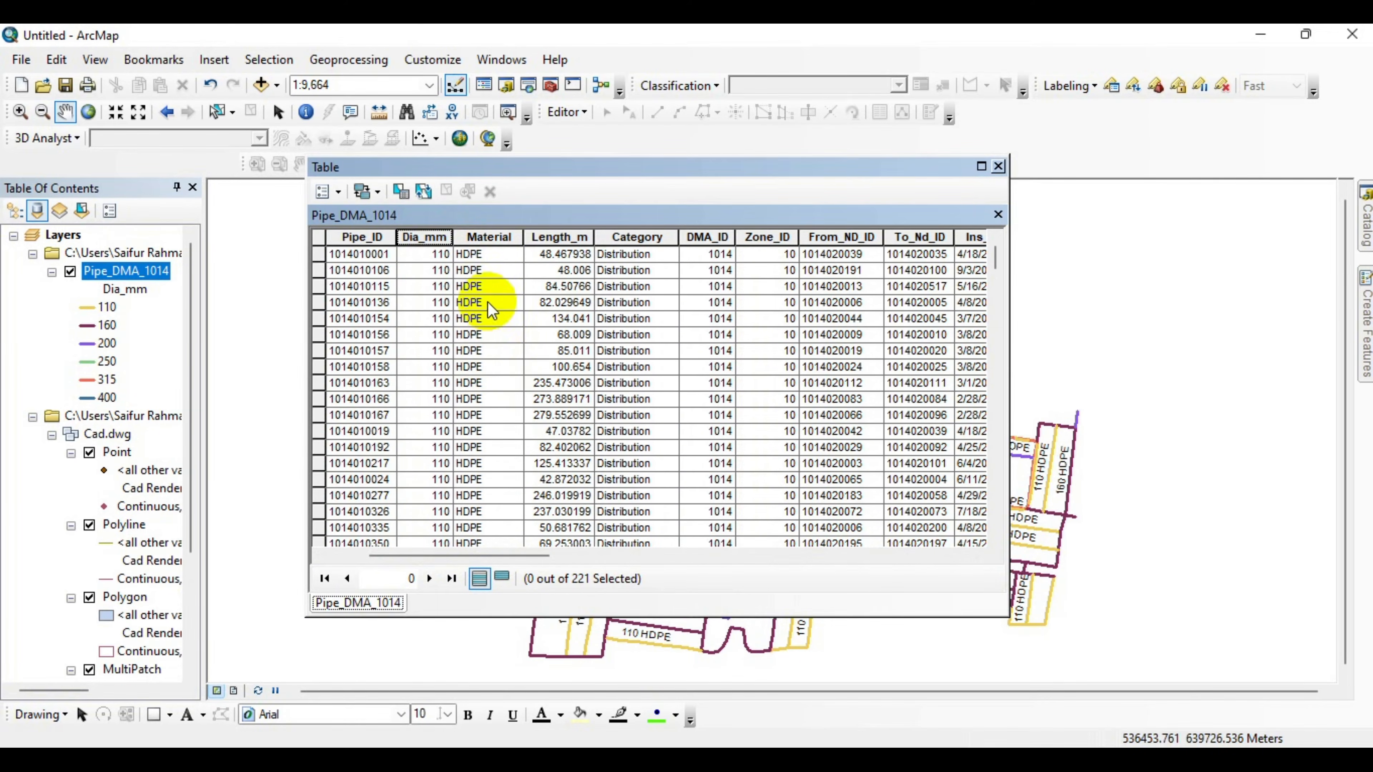
Calculate the LyrName field as [Dia_mm] & " " & [Material] with the Field Calculator.
drag(475, 555, 756, 557)
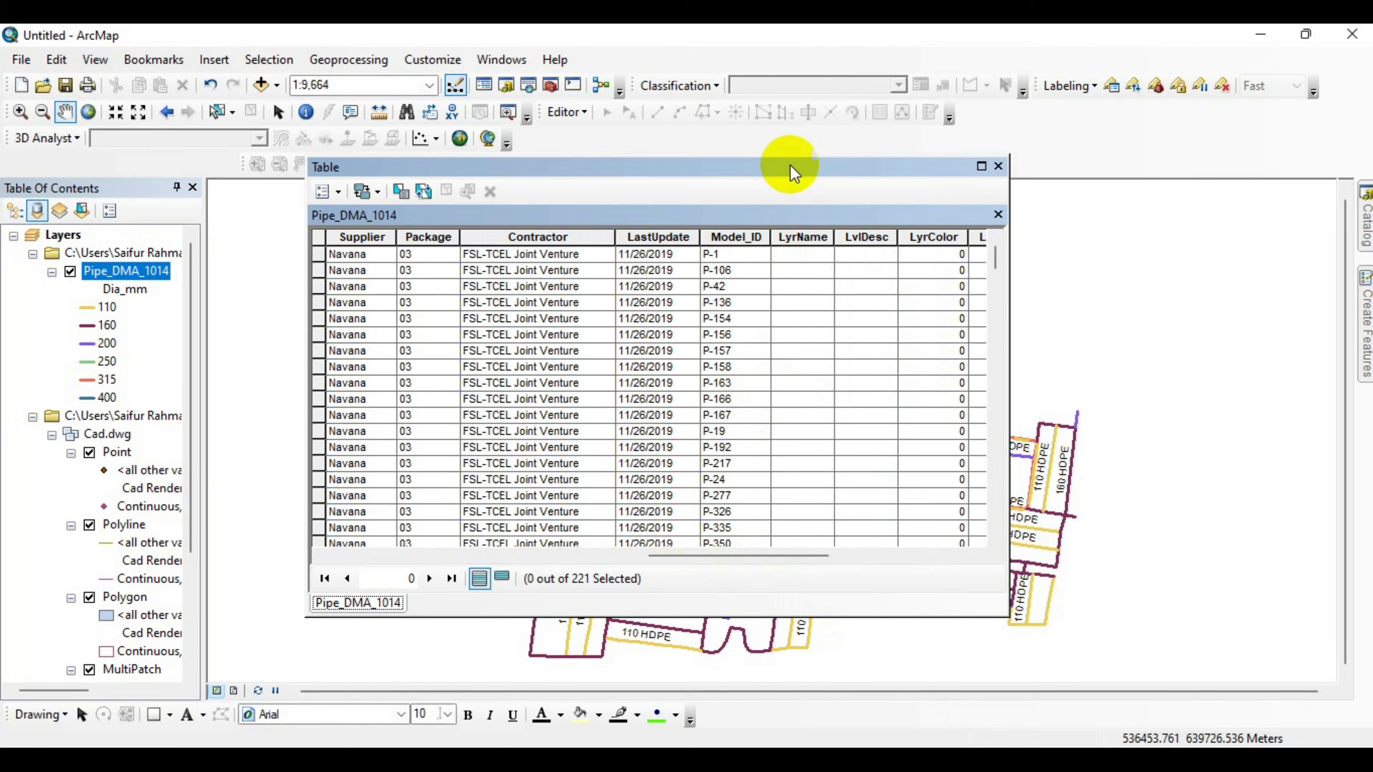
click(805, 238)
right_click(806, 238)
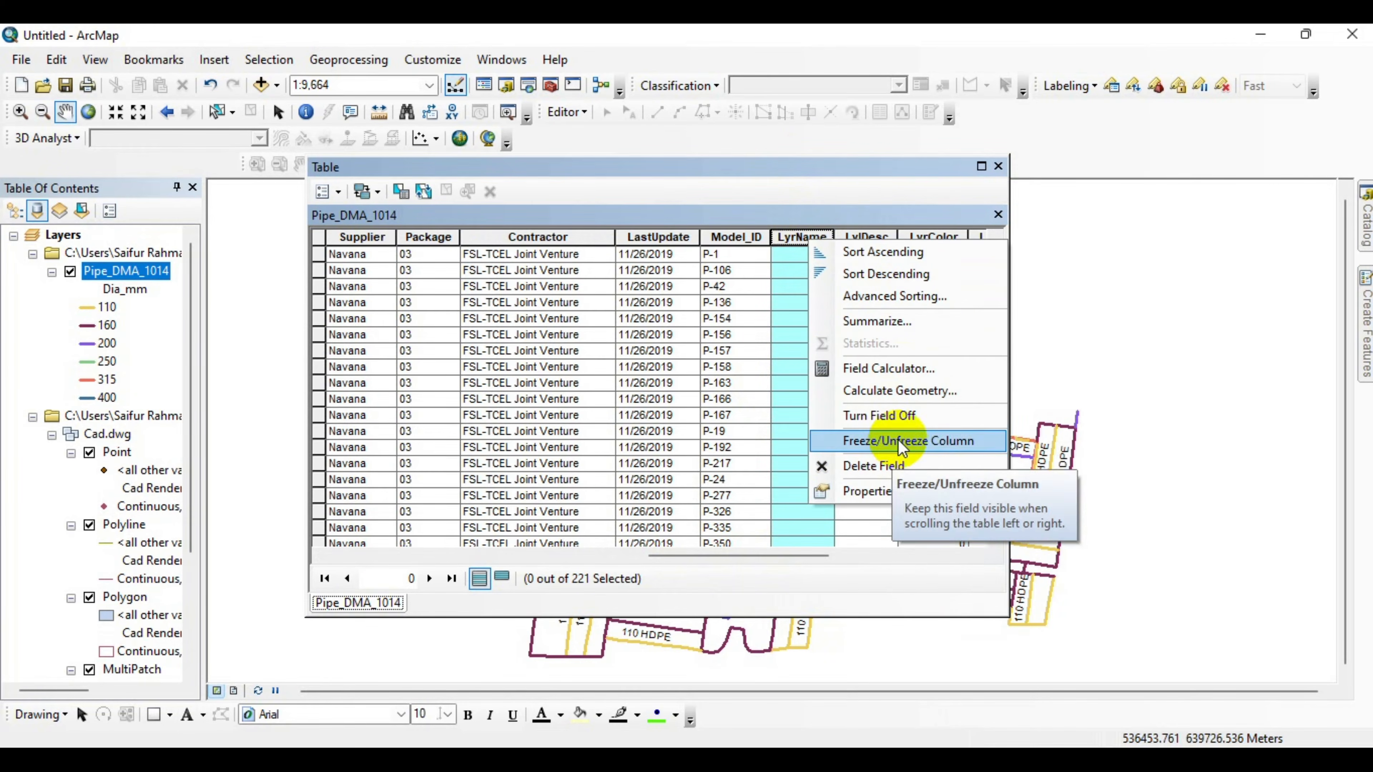
click(902, 374)
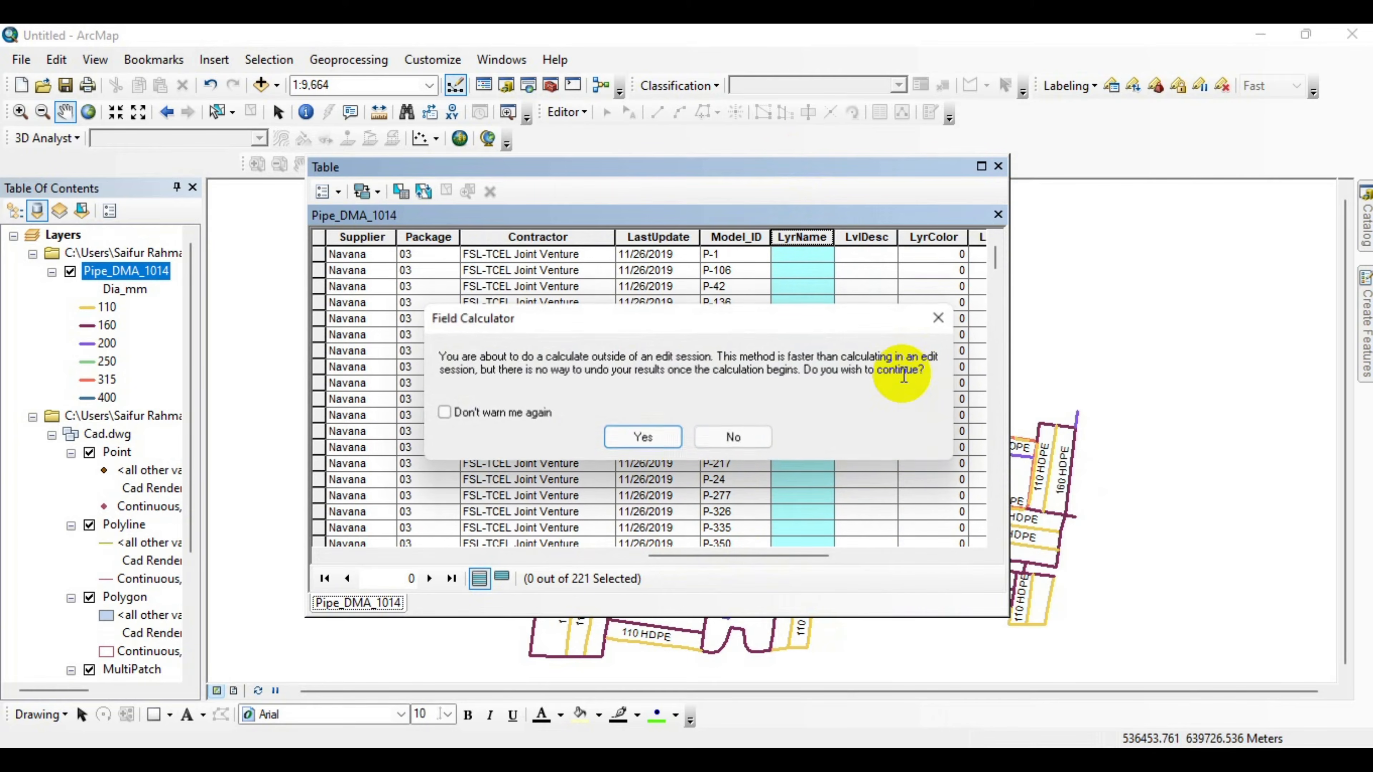
click(652, 439)
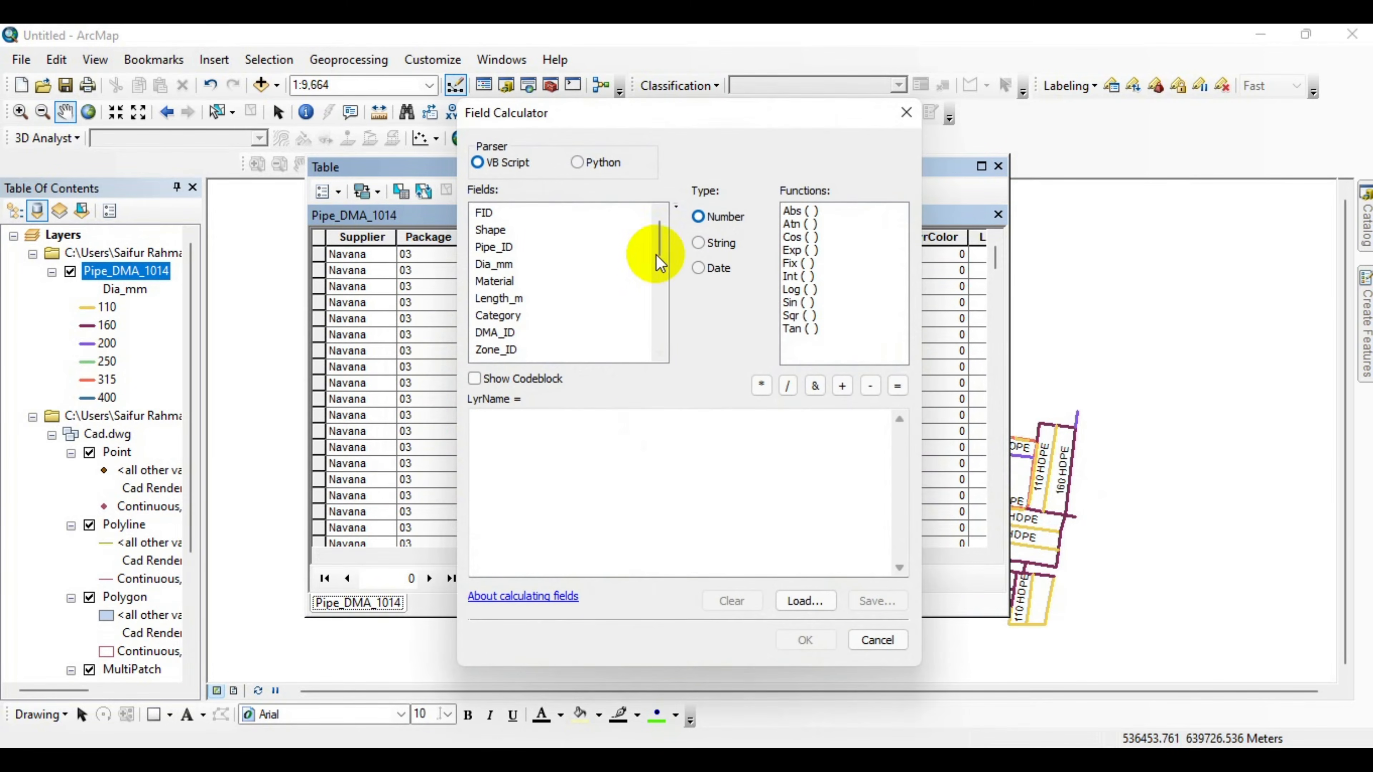
drag(582, 119, 623, 106)
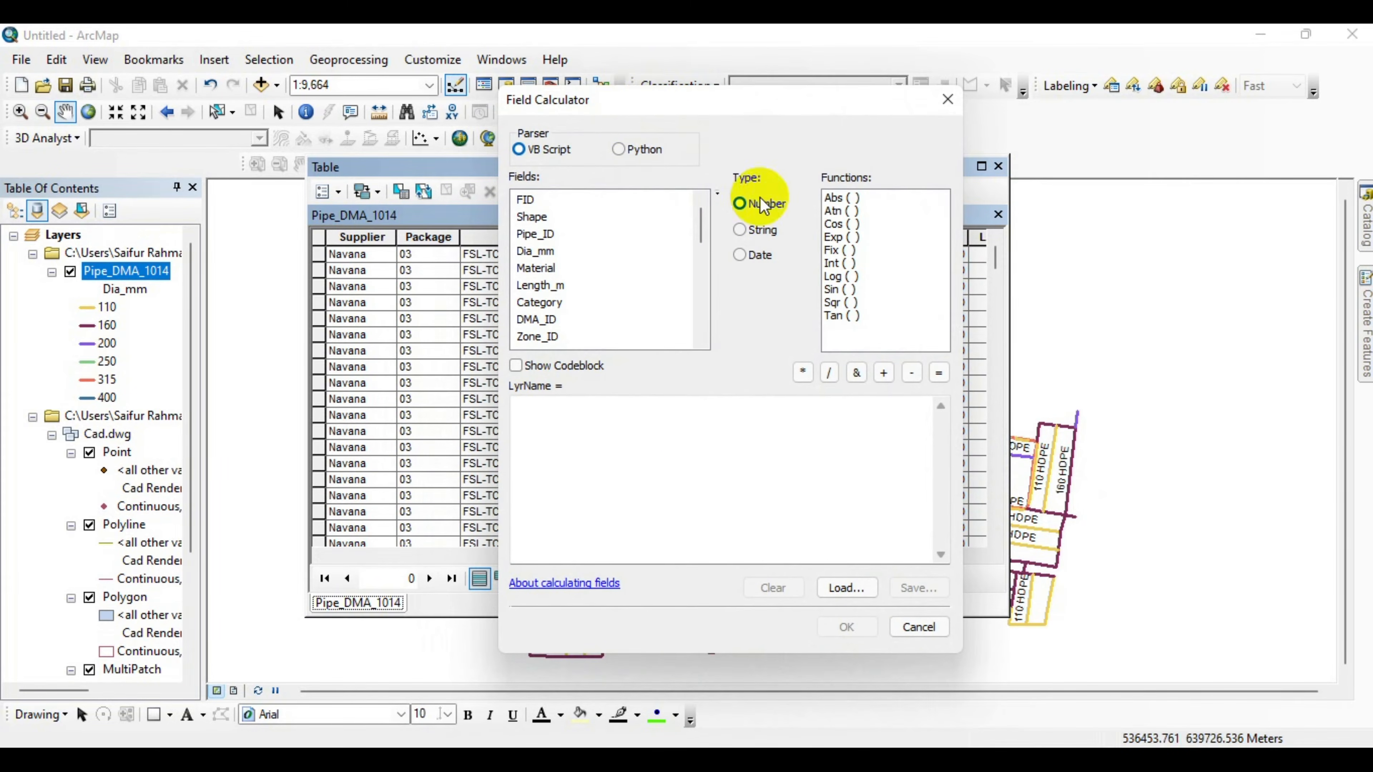
double_click(541, 252)
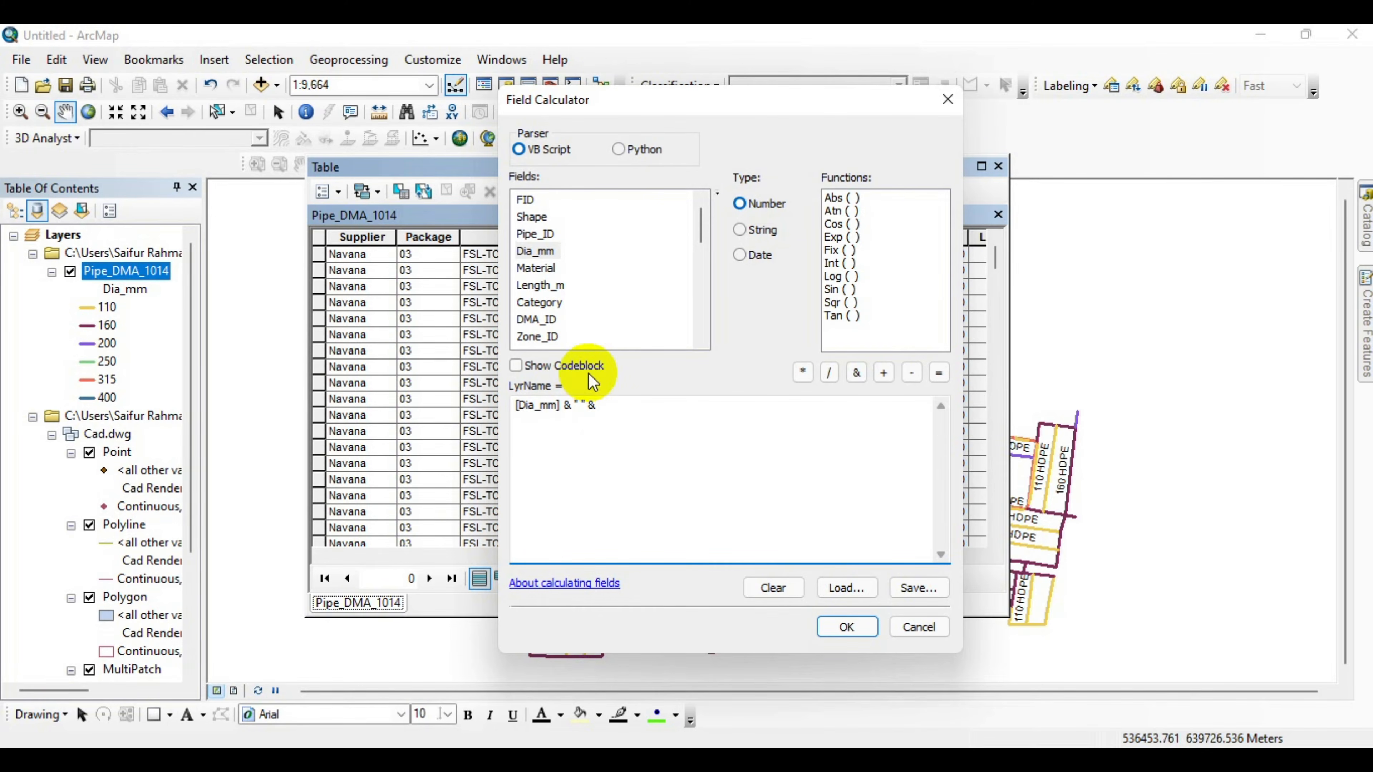
double_click(537, 268)
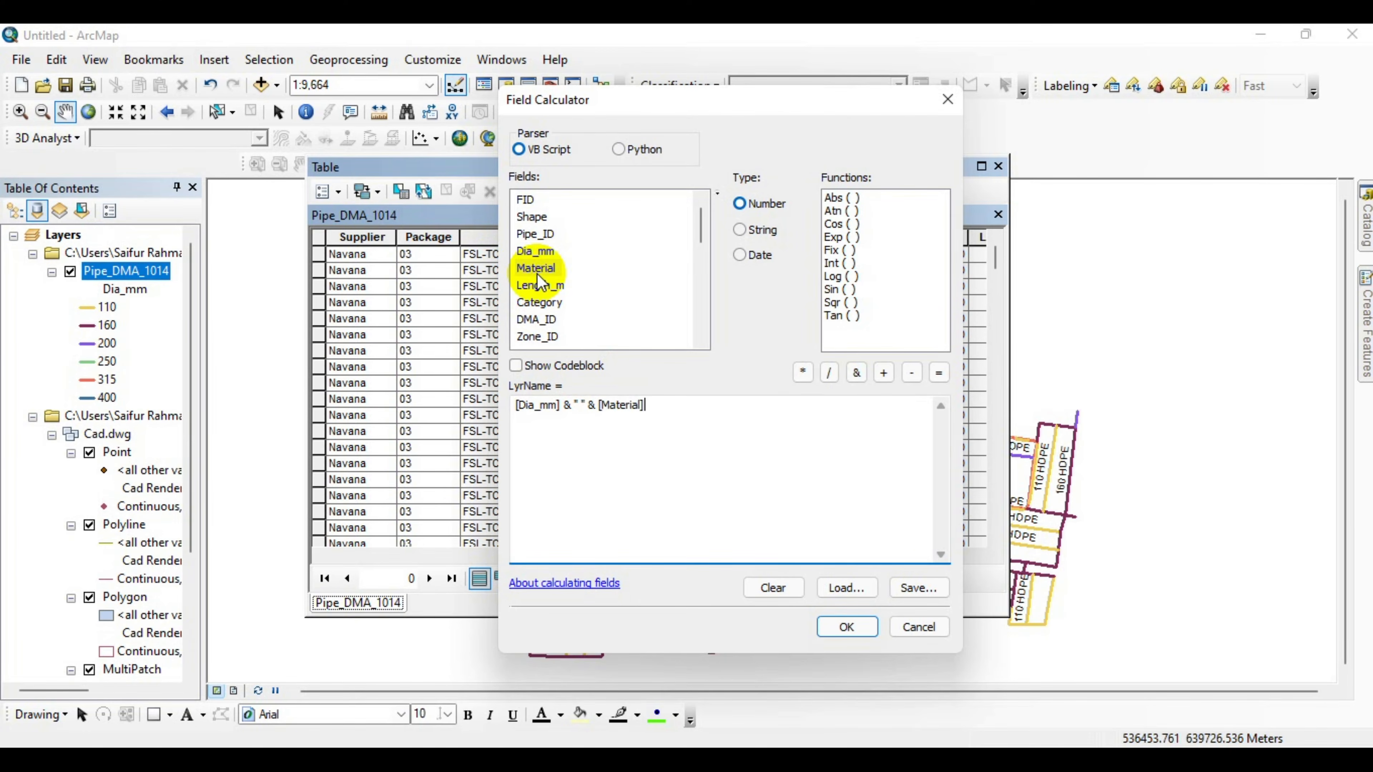
click(846, 626)
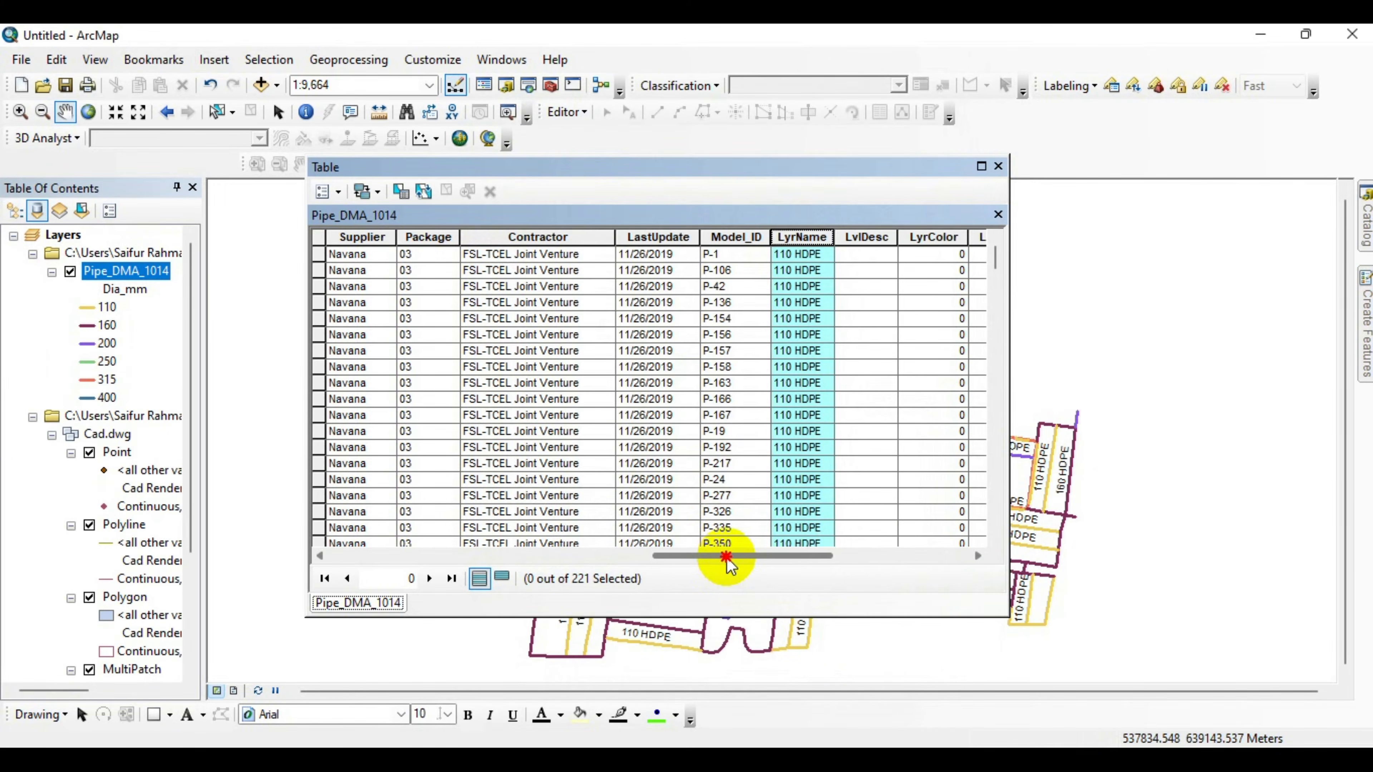
drag(726, 557, 764, 557)
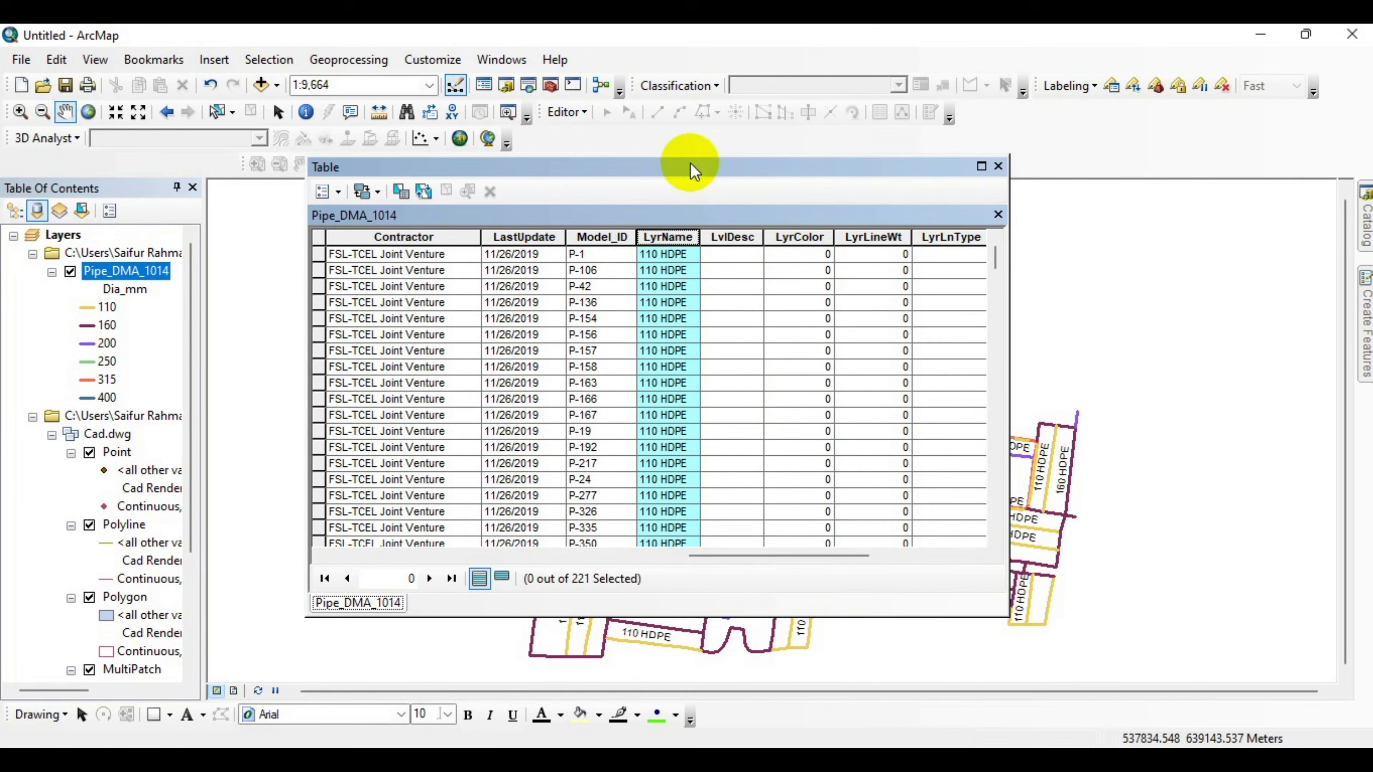
drag(694, 171, 759, 187)
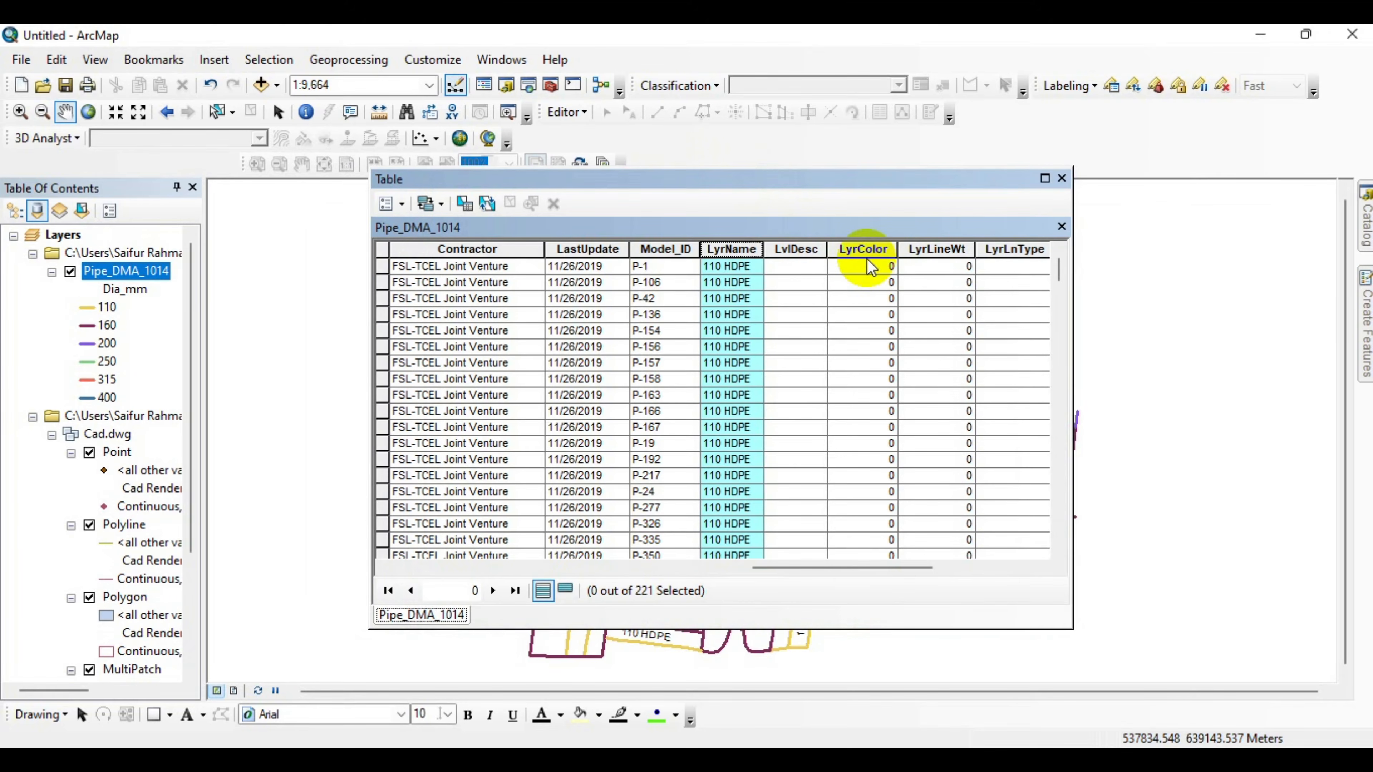
Select all 110 HDPE records and calculate the LyrColor field as 1 with the Field Calculator.
drag(775, 567, 744, 569)
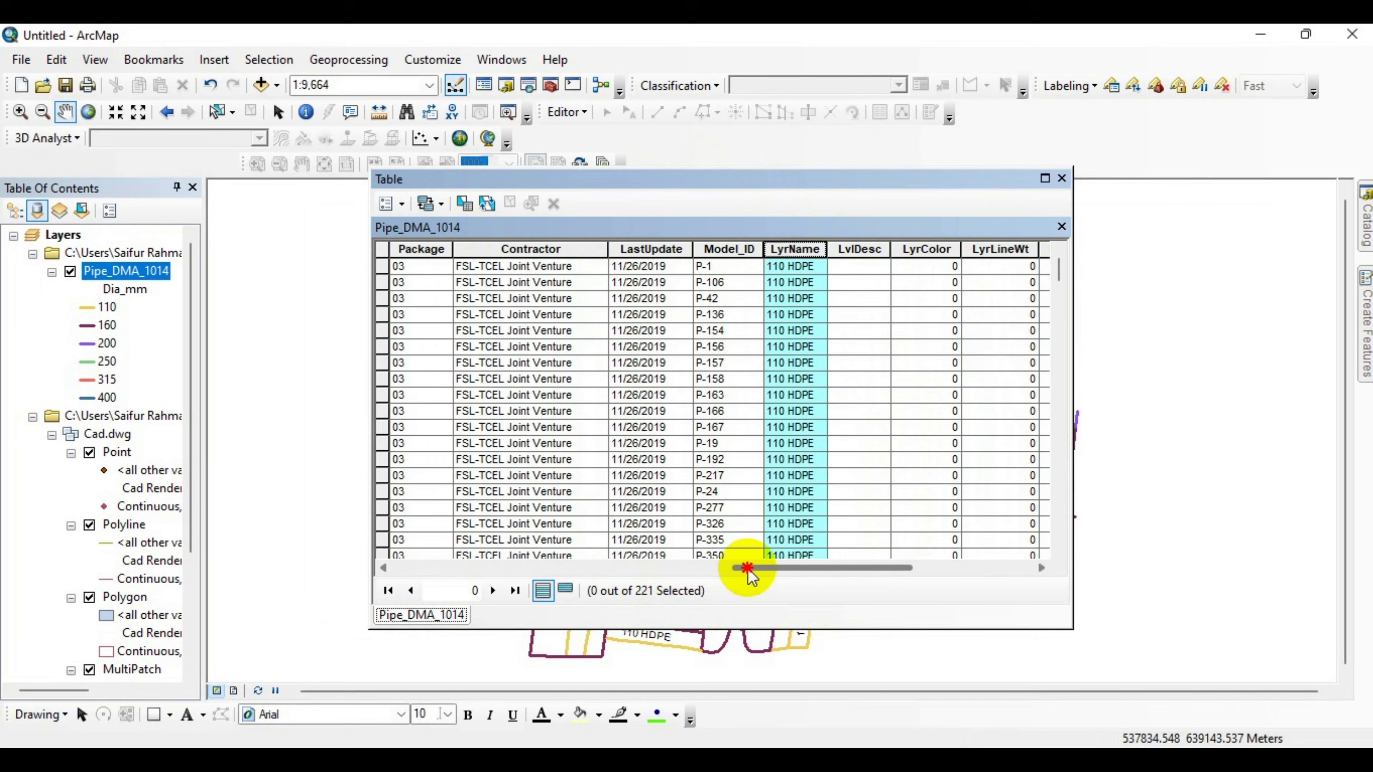
click(384, 266)
scroll(532, 286, down, 15)
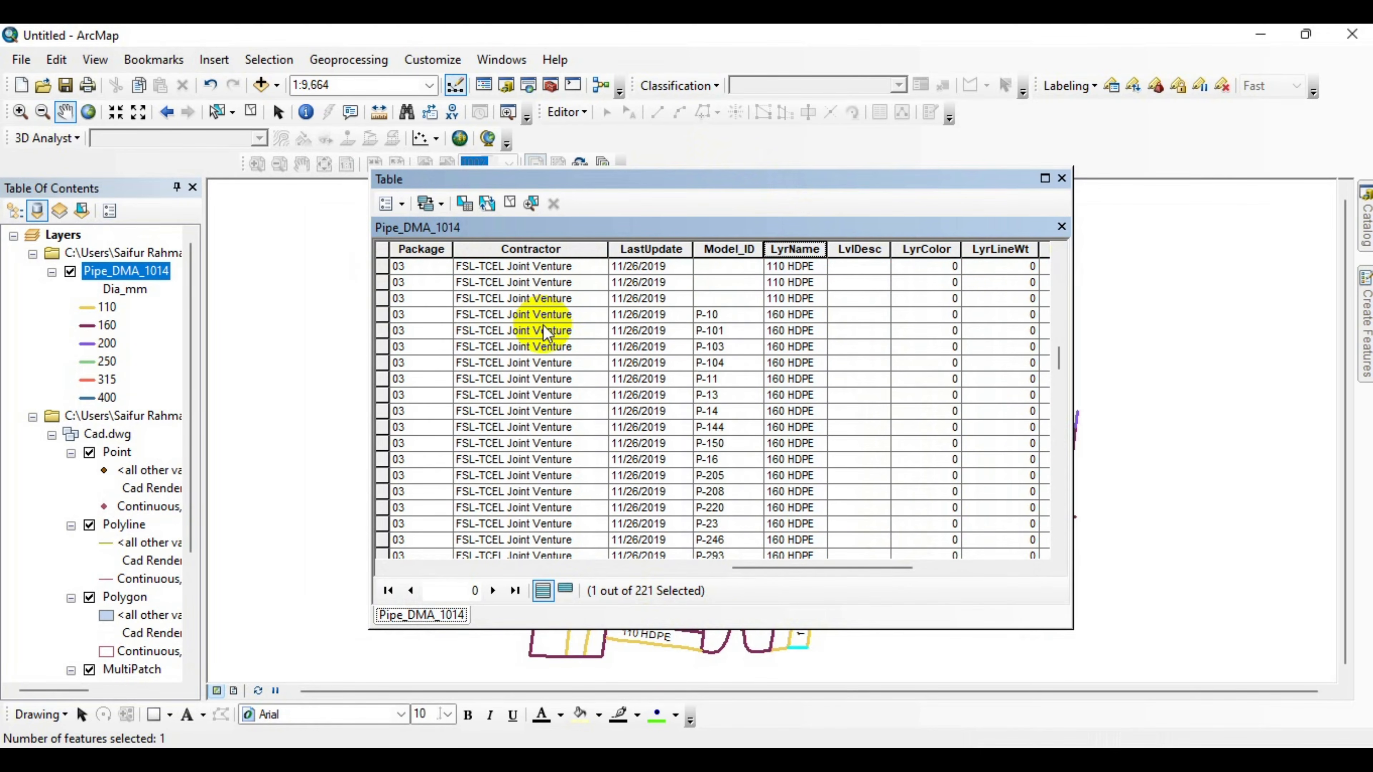
shift+click(383, 398)
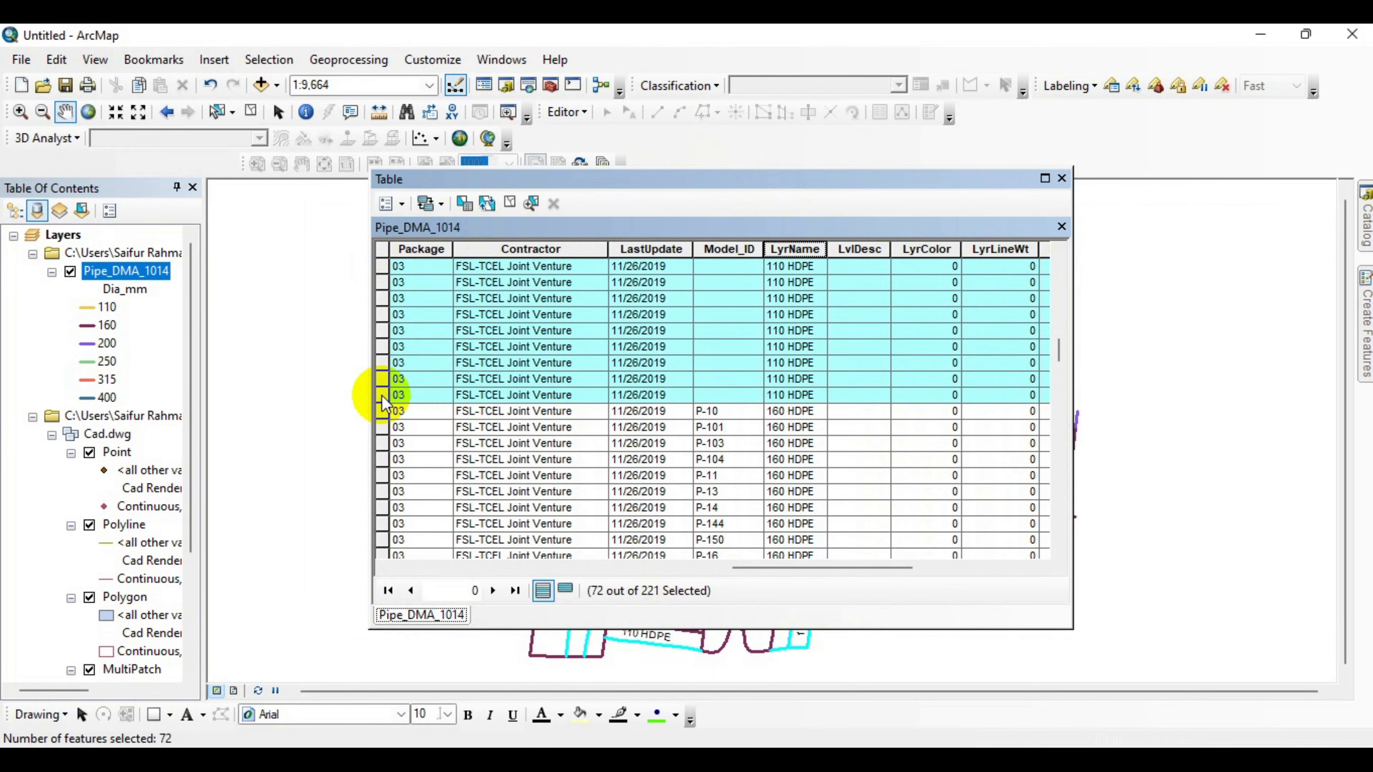
drag(815, 568, 842, 568)
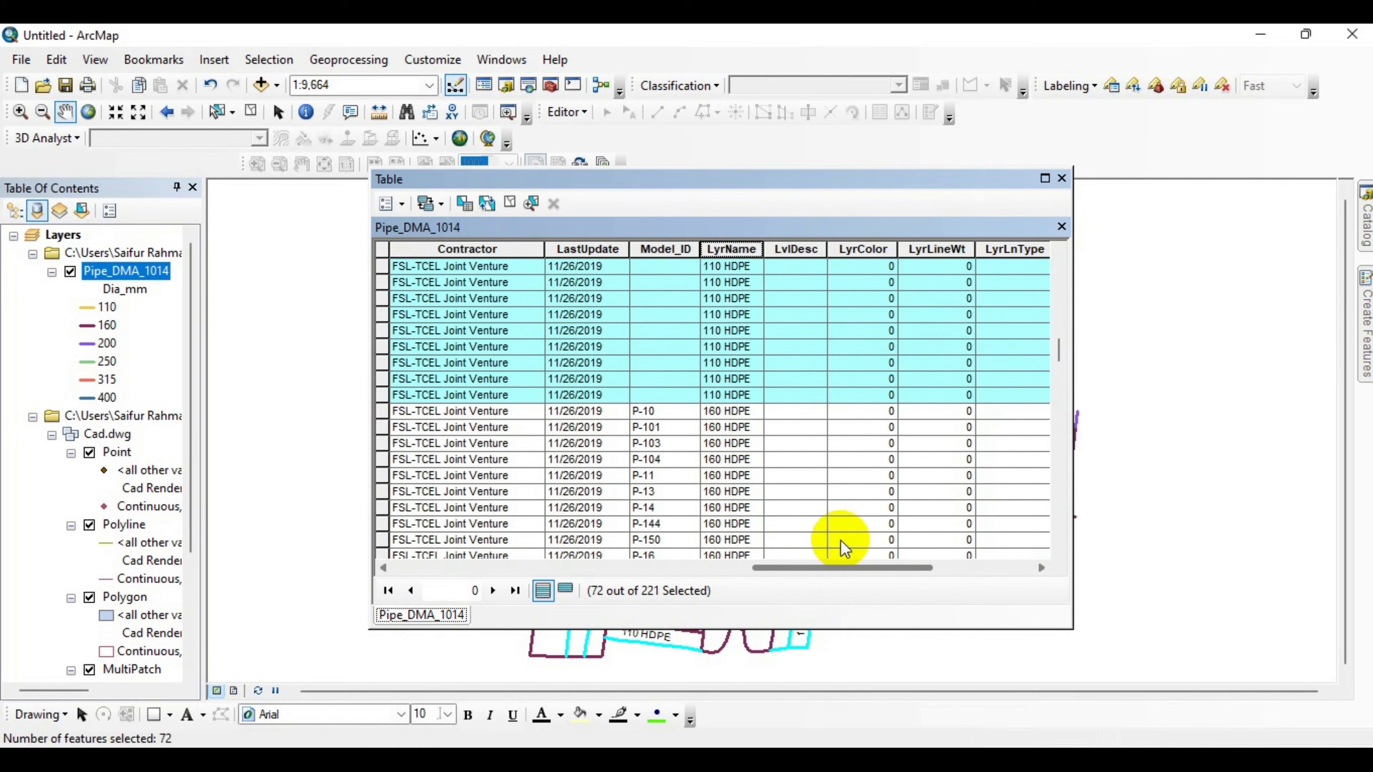
right_click(865, 248)
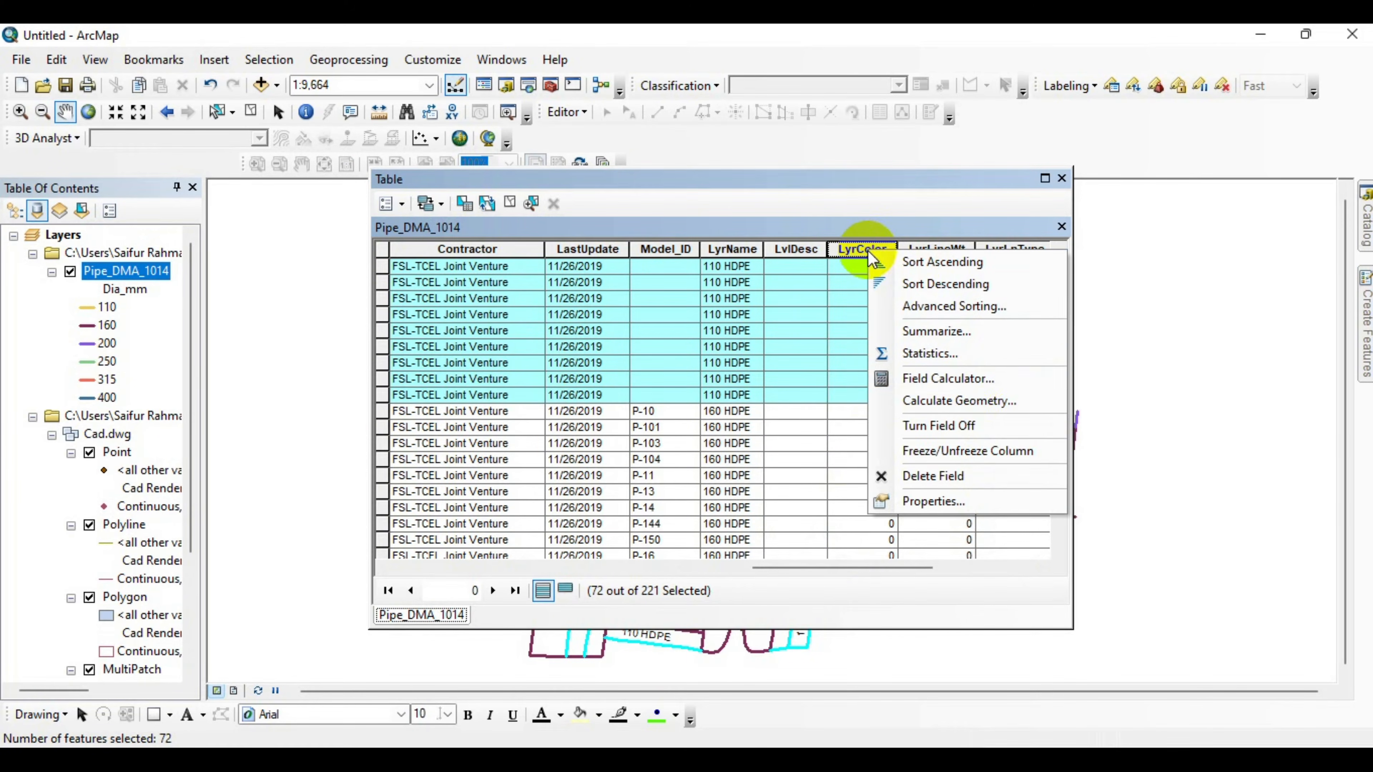
click(970, 387)
click(643, 438)
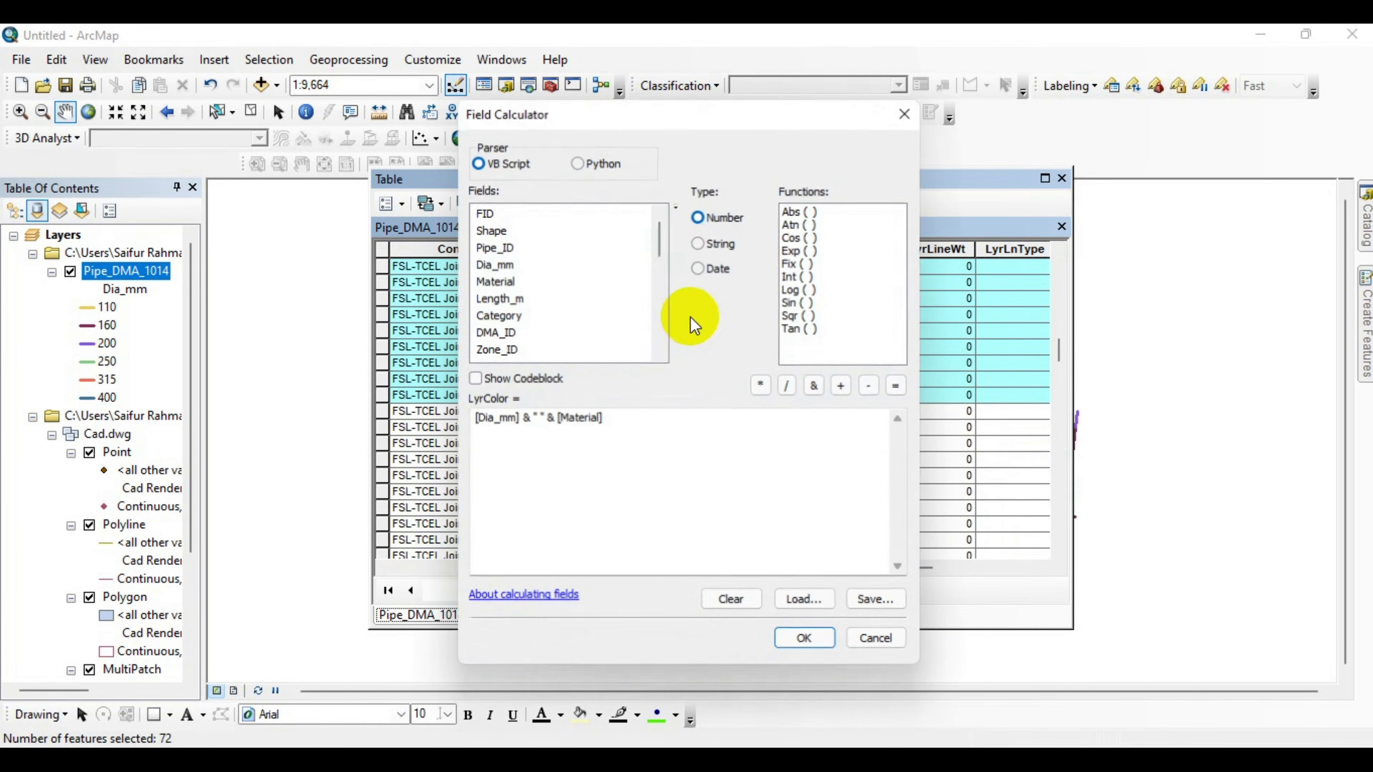
drag(659, 116, 1071, 121)
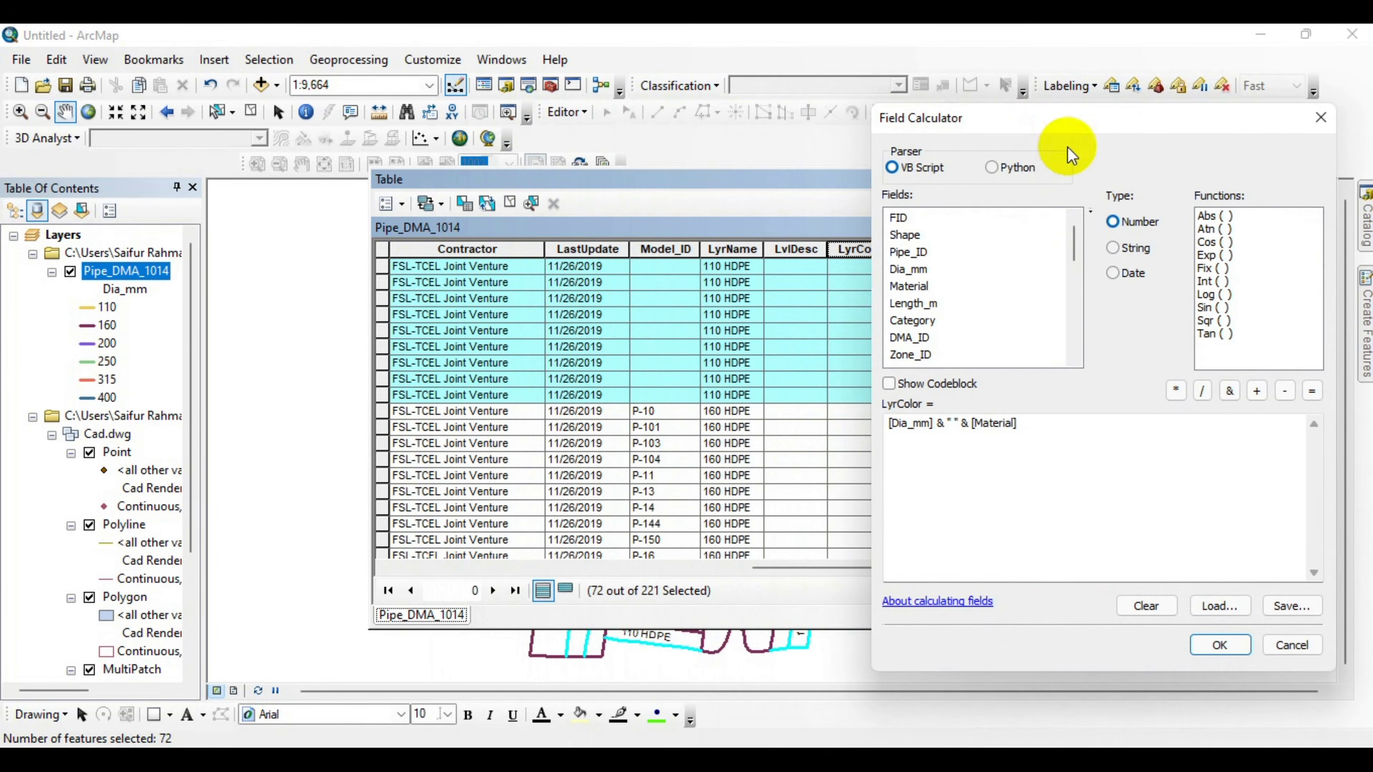
drag(1029, 425, 884, 425)
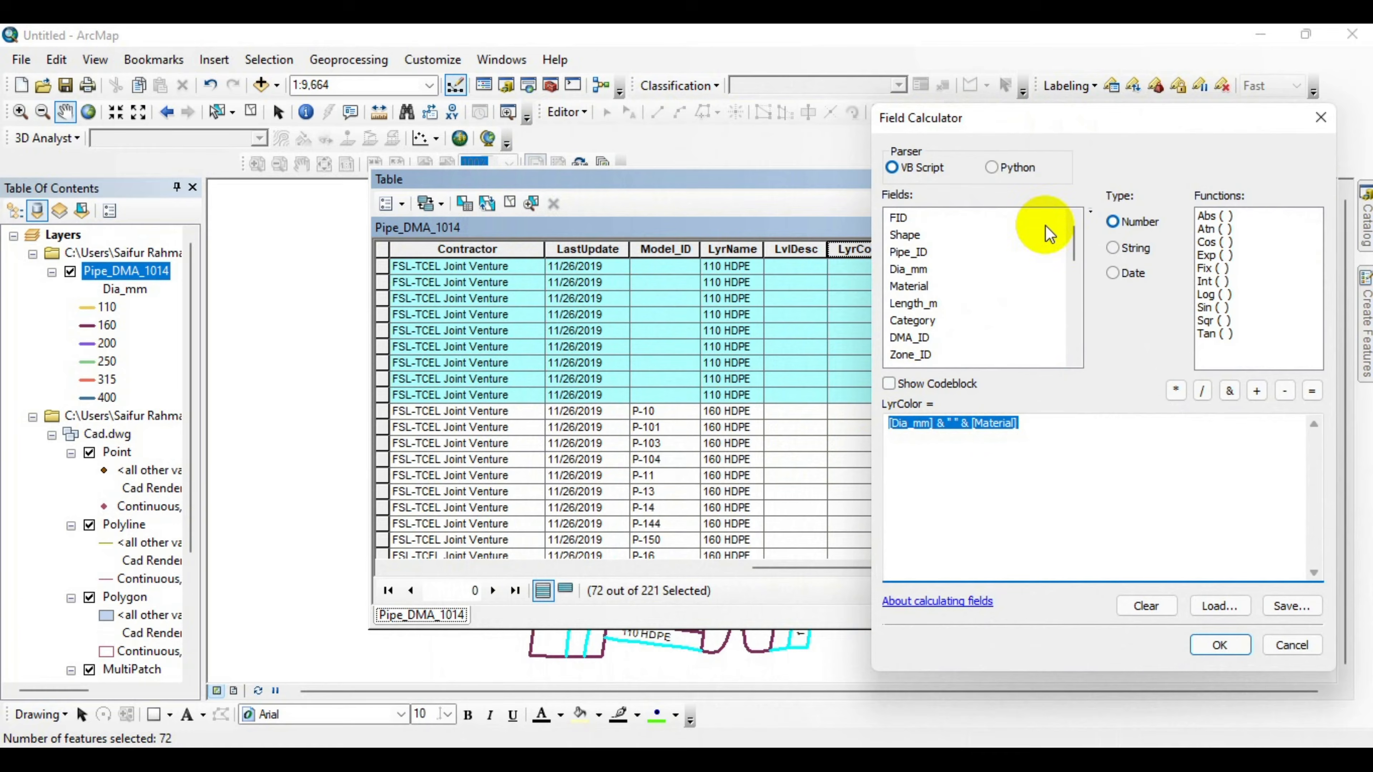
drag(980, 117, 930, 97)
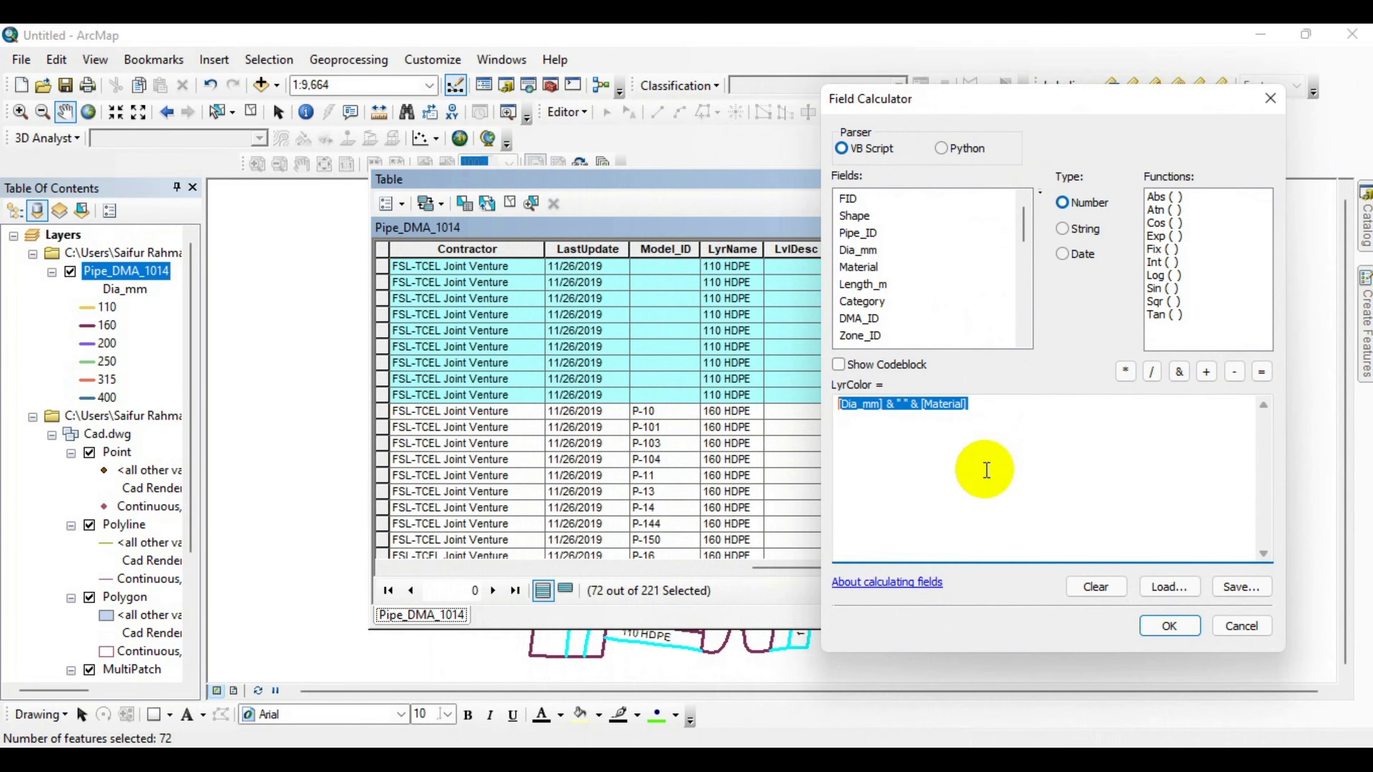
text(1)
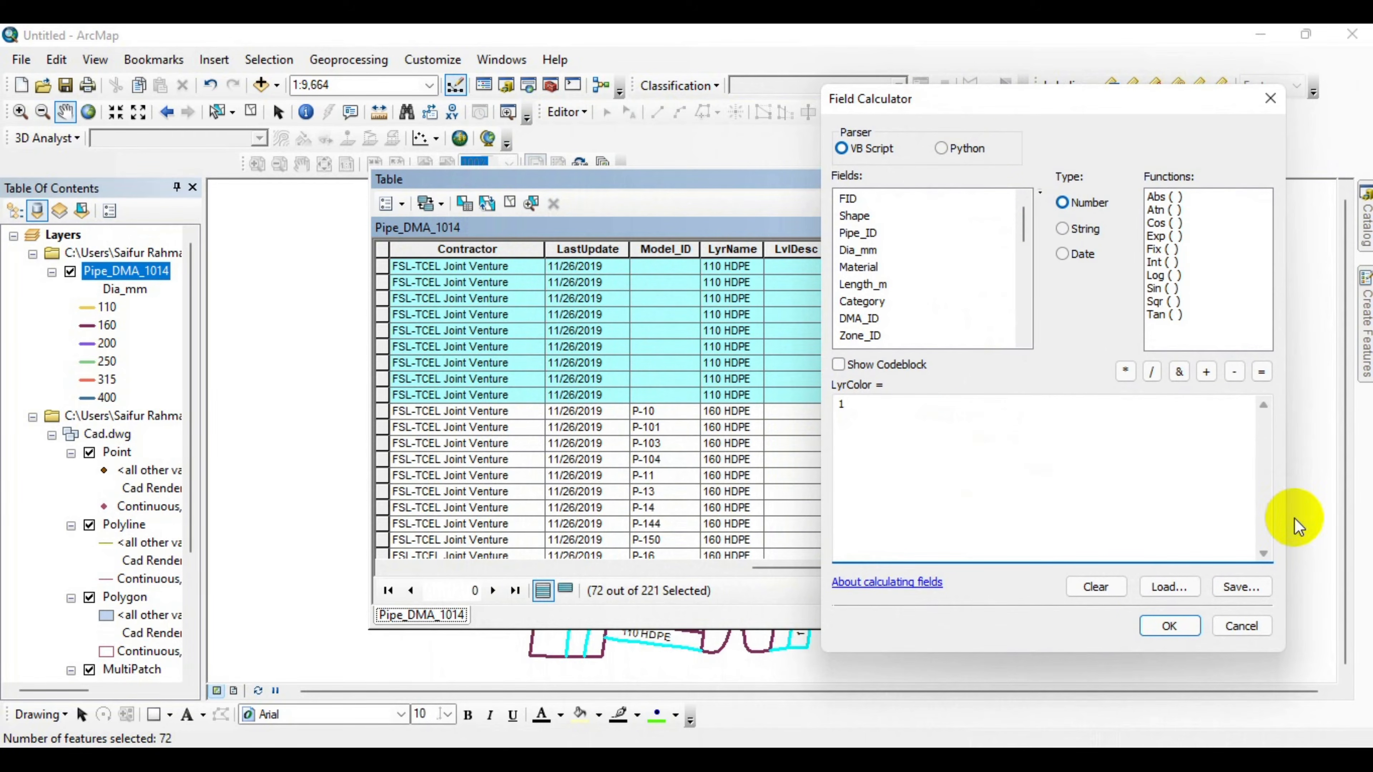
click(1168, 626)
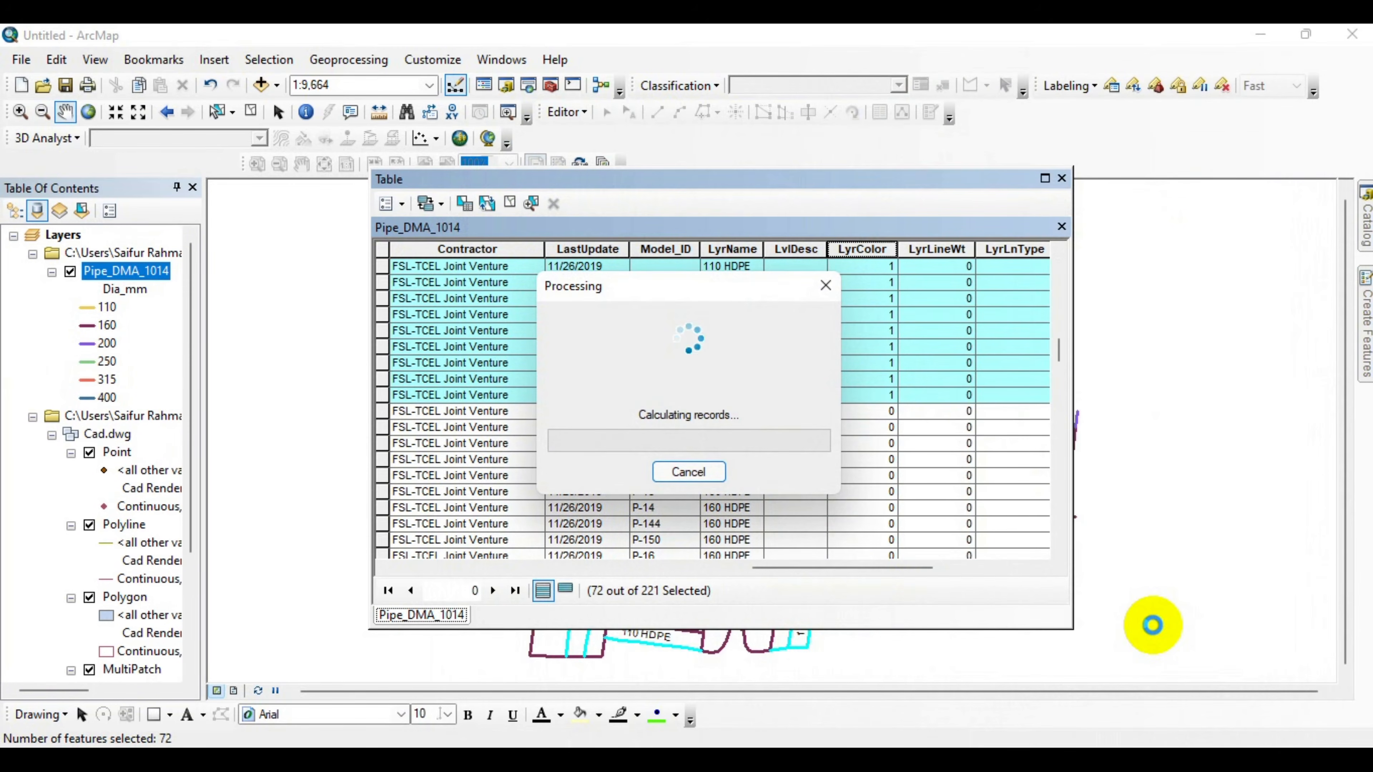
Select the 160 HDPE records and calculate their LyrColor field as 3.
click(381, 414)
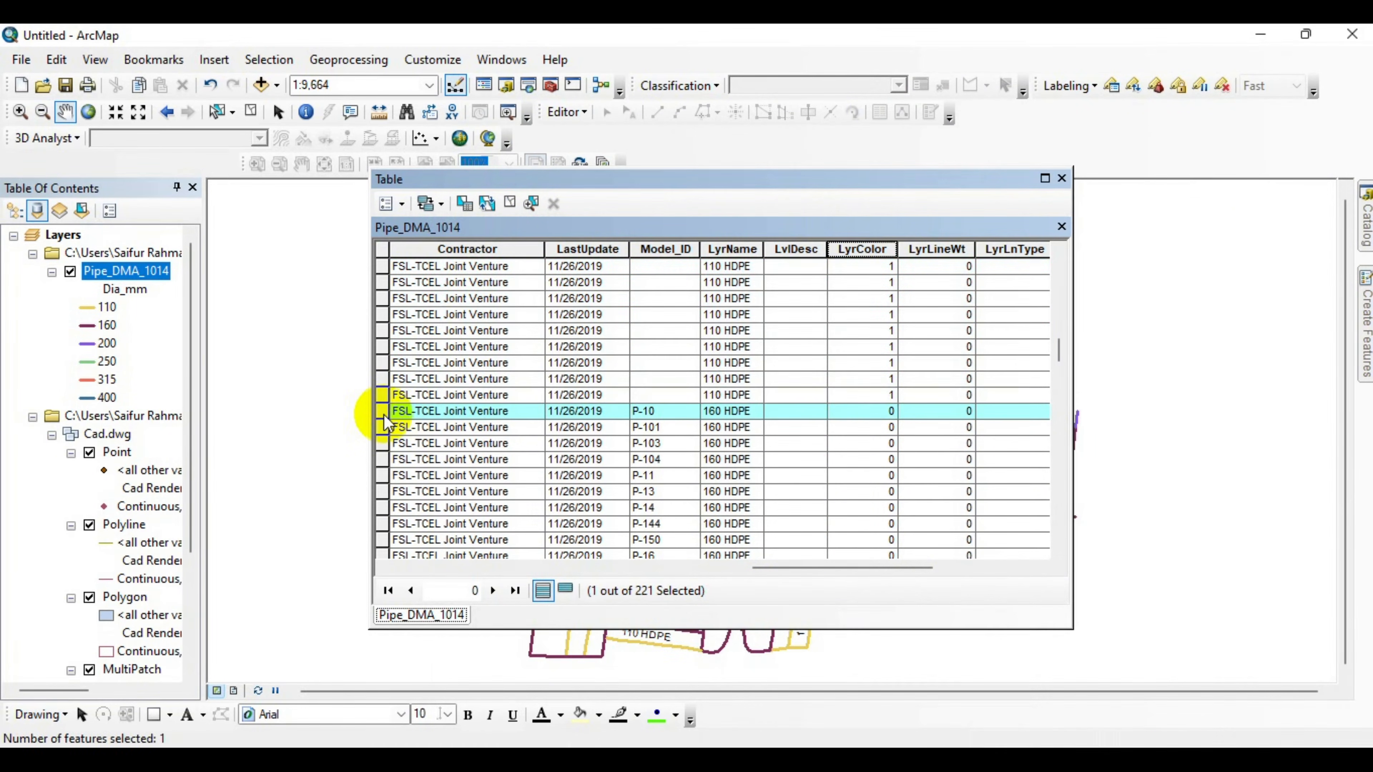
scroll(385, 422, down, 20)
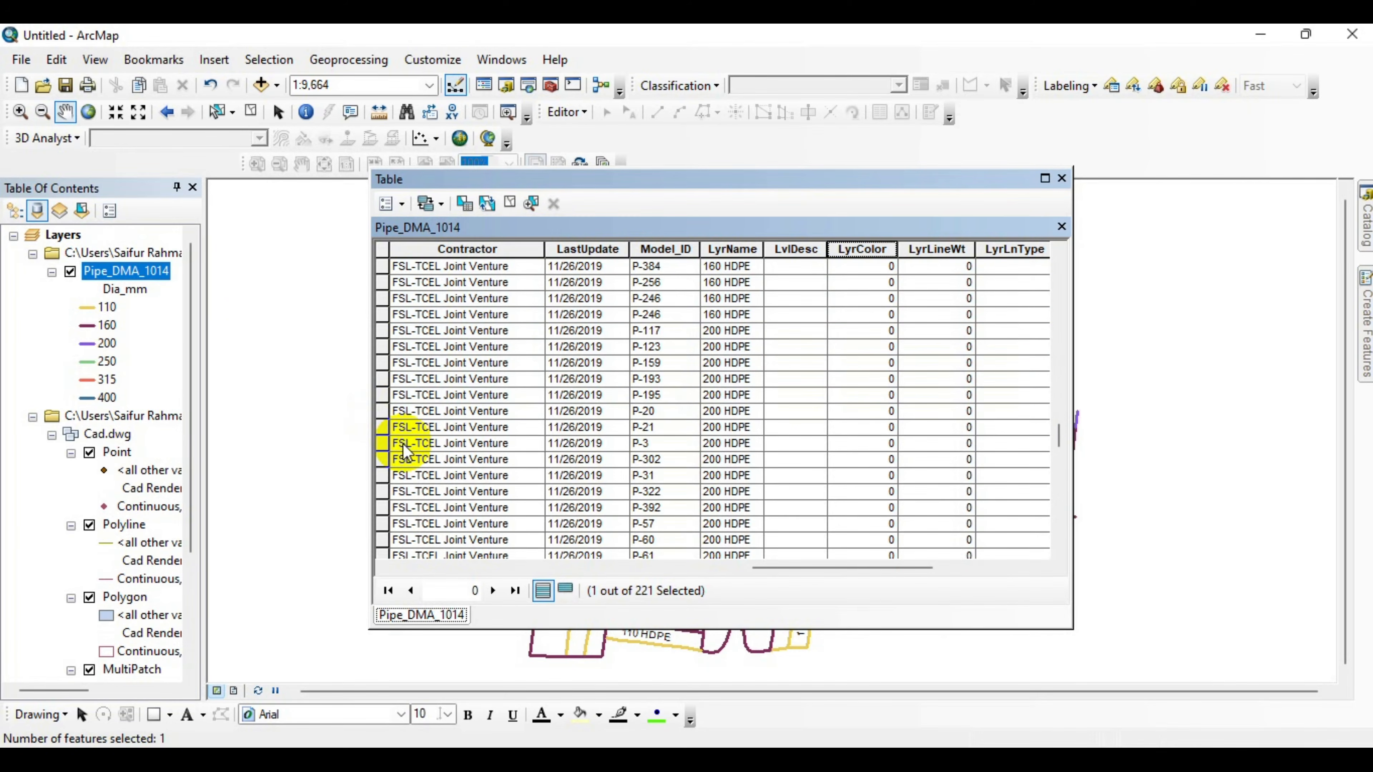
scroll(406, 451, up, 2)
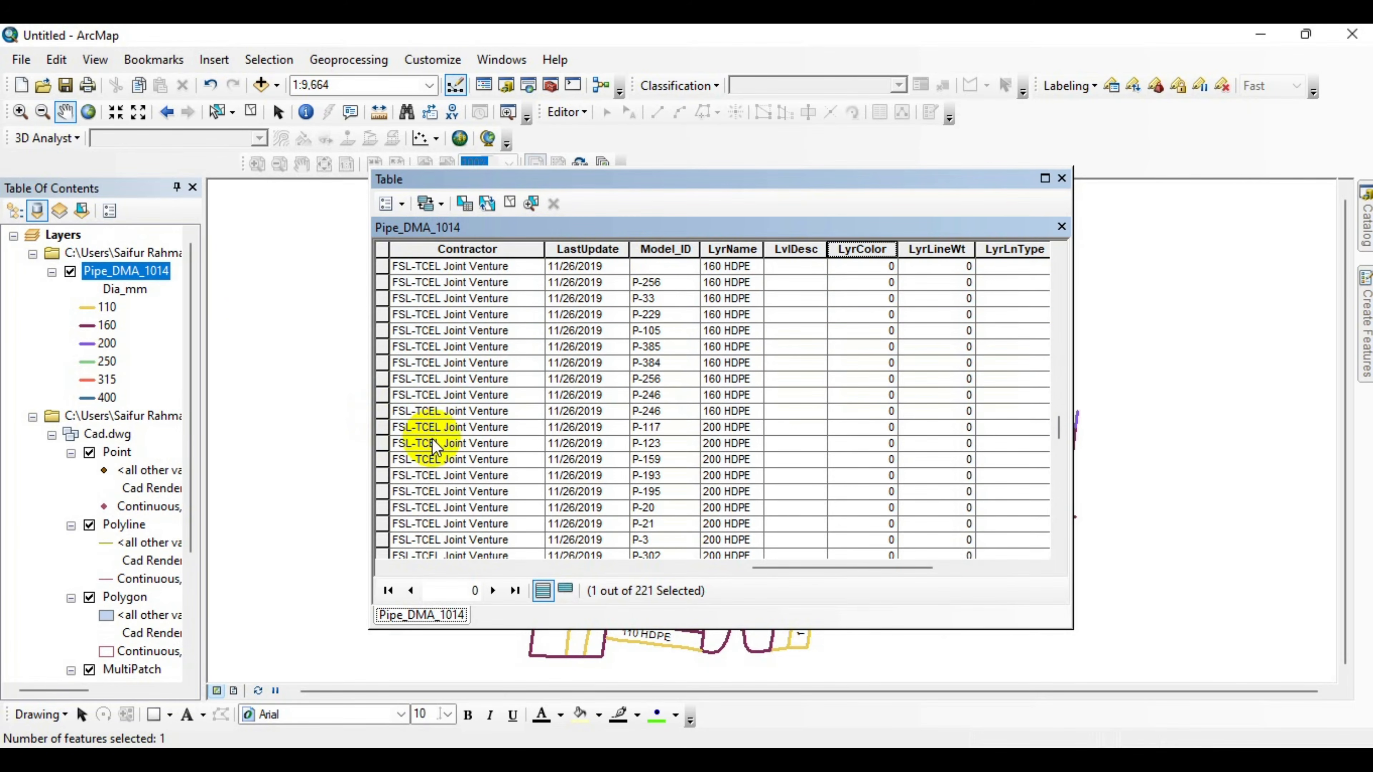
shift+click(381, 412)
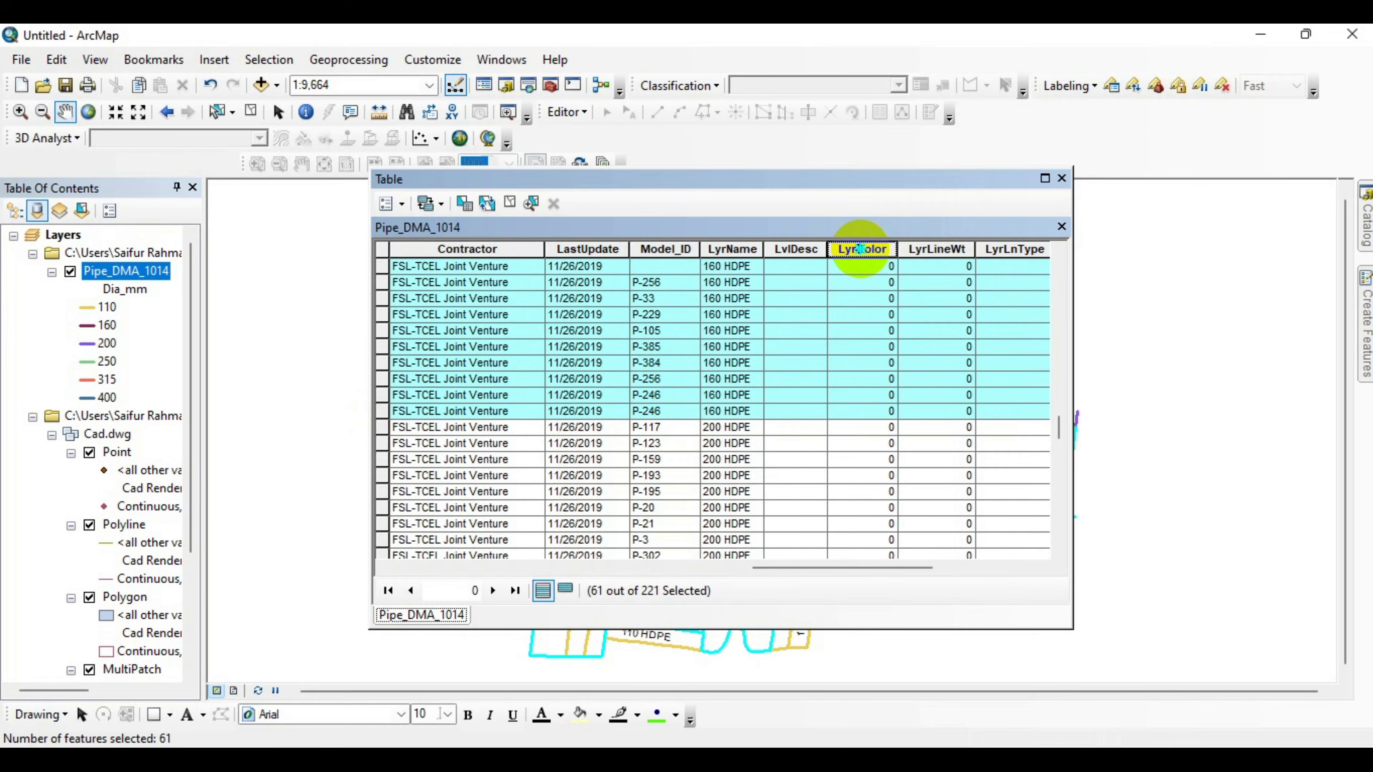
right_click(860, 249)
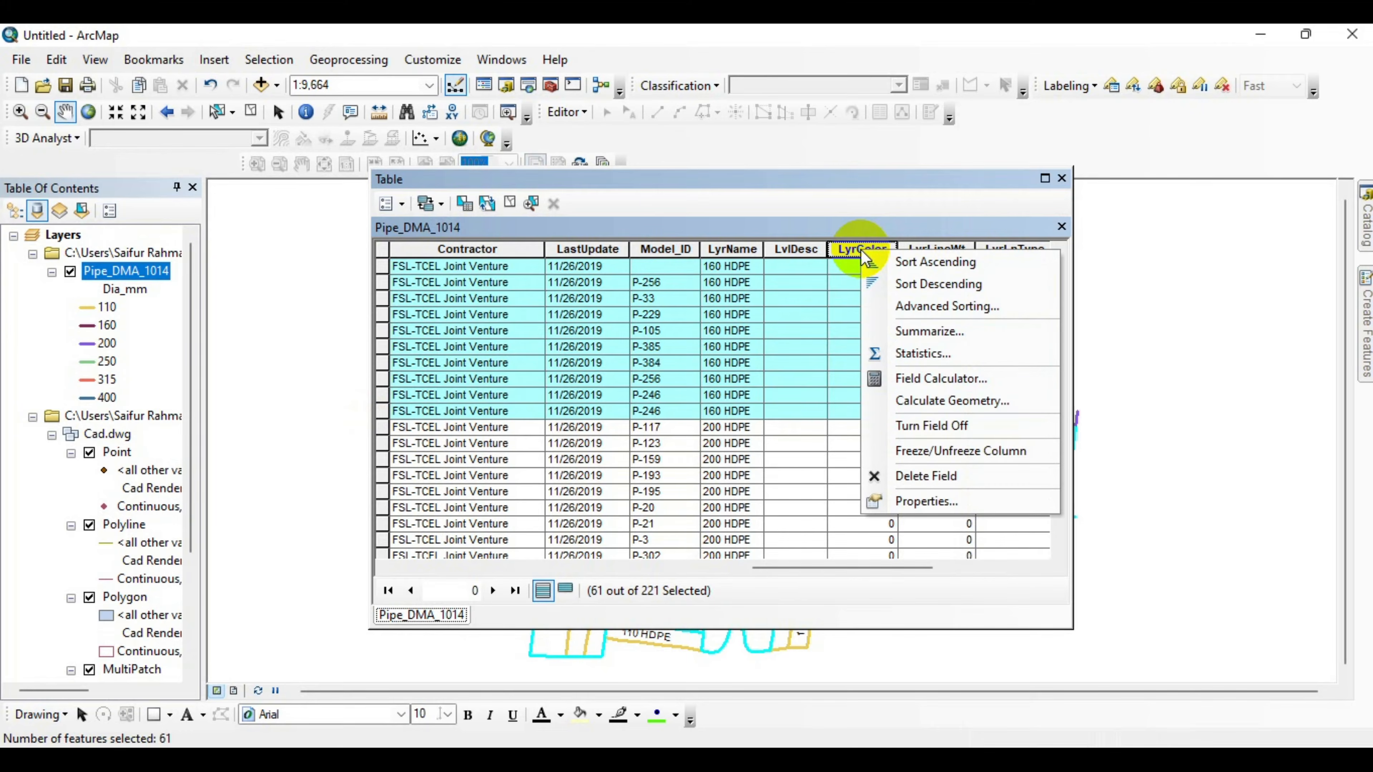
click(951, 385)
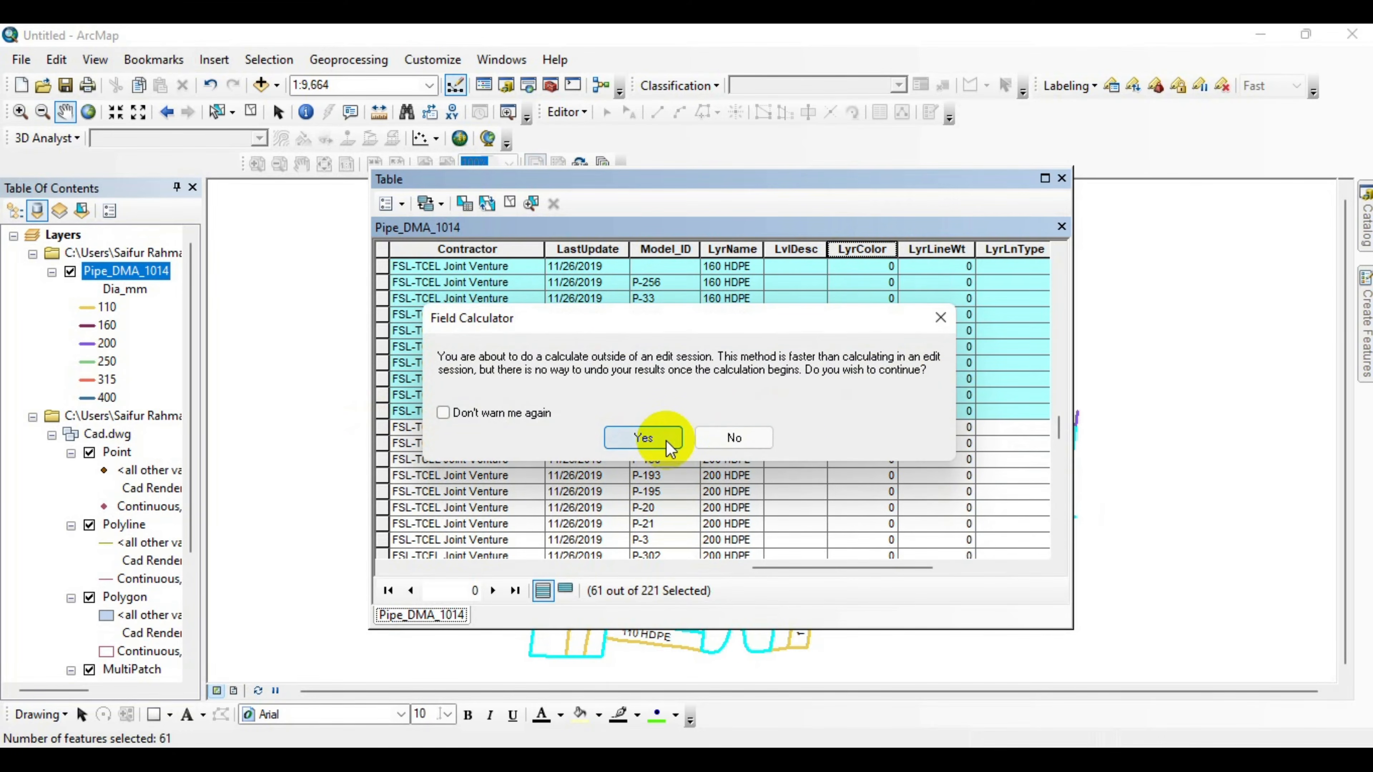
click(669, 444)
drag(674, 115, 952, 115)
drag(786, 414, 740, 415)
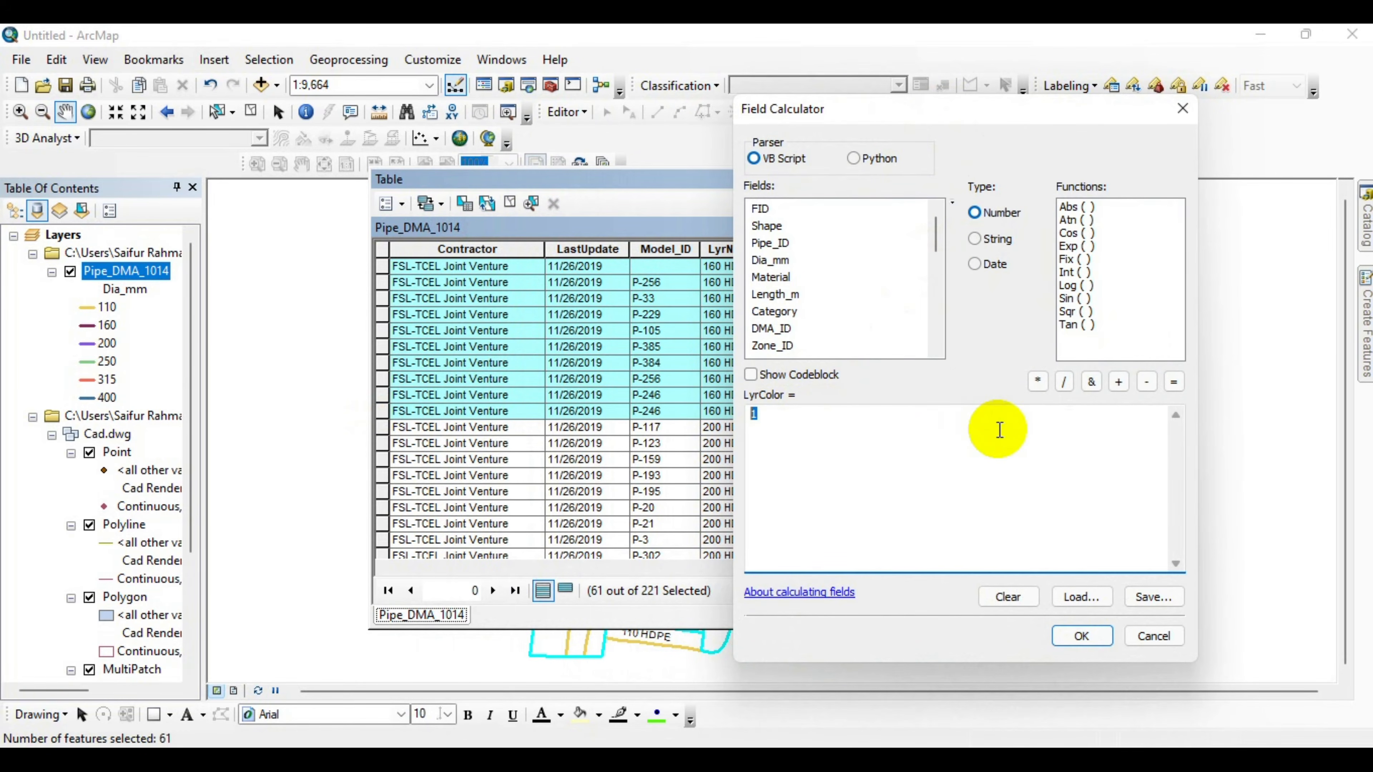
click(1083, 636)
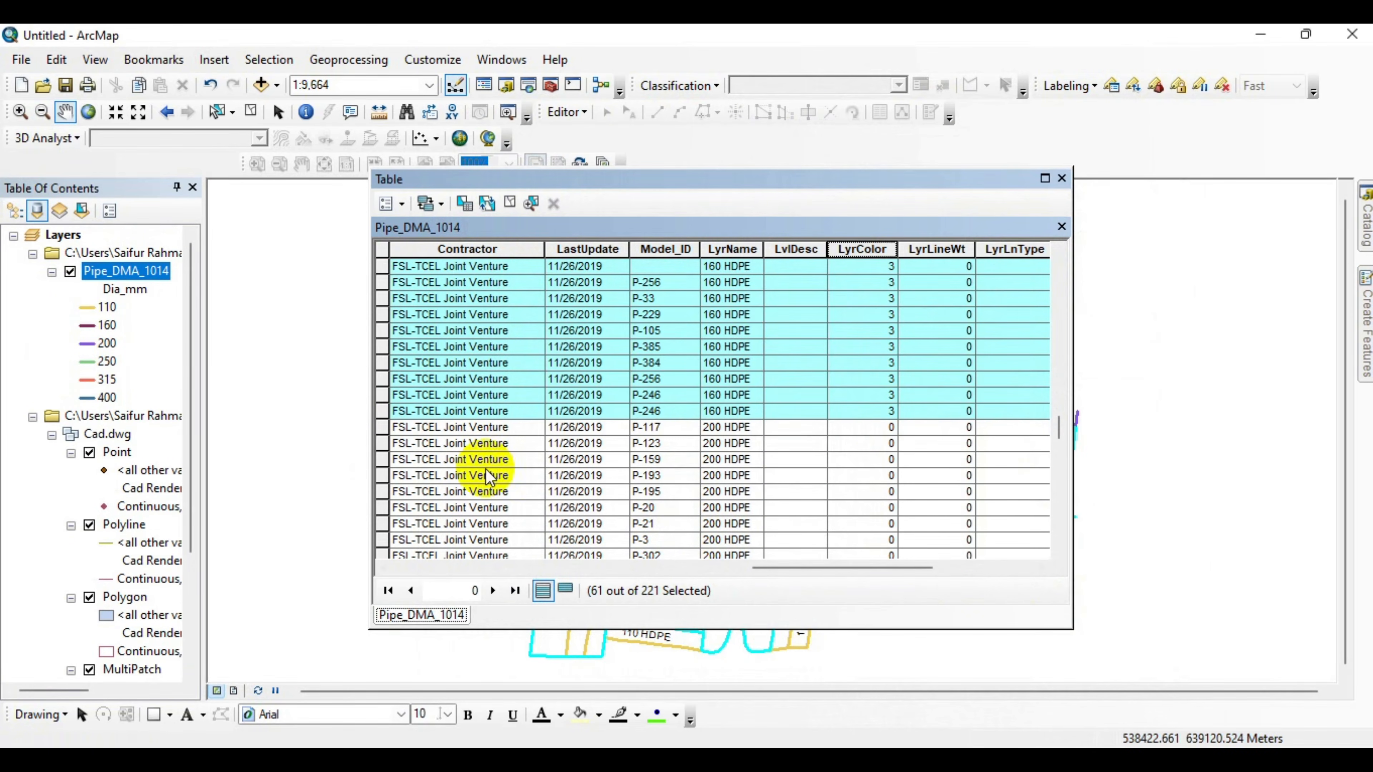
Select the 200 HDPE records and calculate their LyrColor field as 4.
click(382, 427)
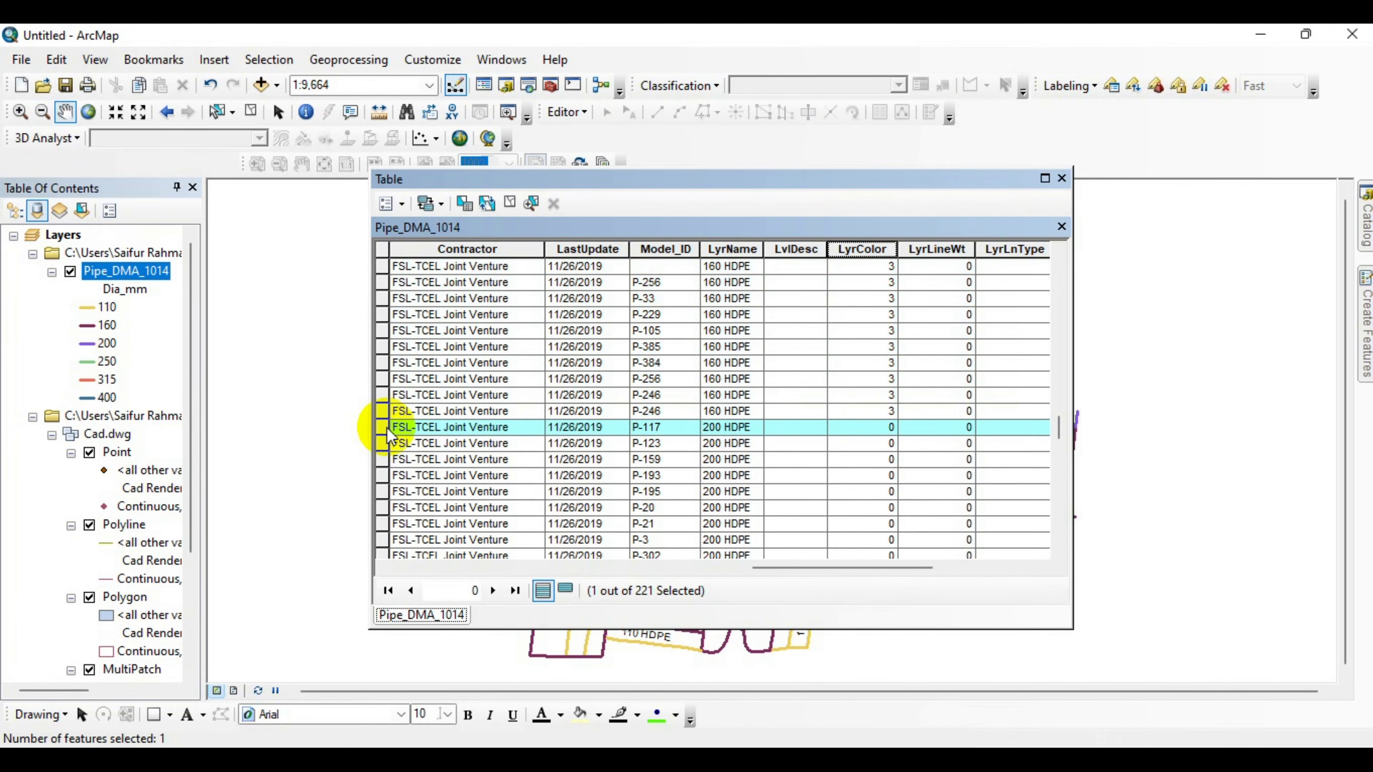
scroll(459, 438, down, 6)
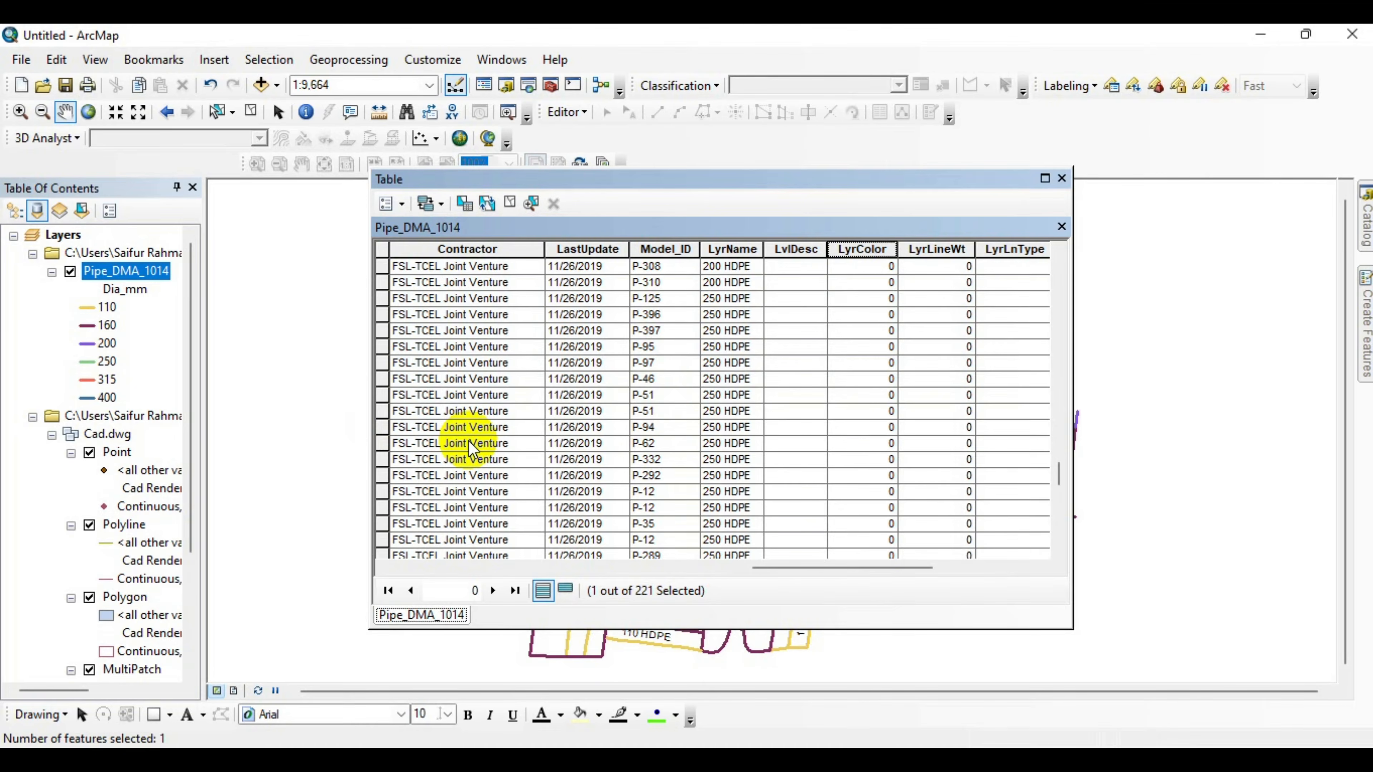
scroll(468, 441, up, 1)
shift+click(383, 331)
right_click(869, 247)
click(949, 375)
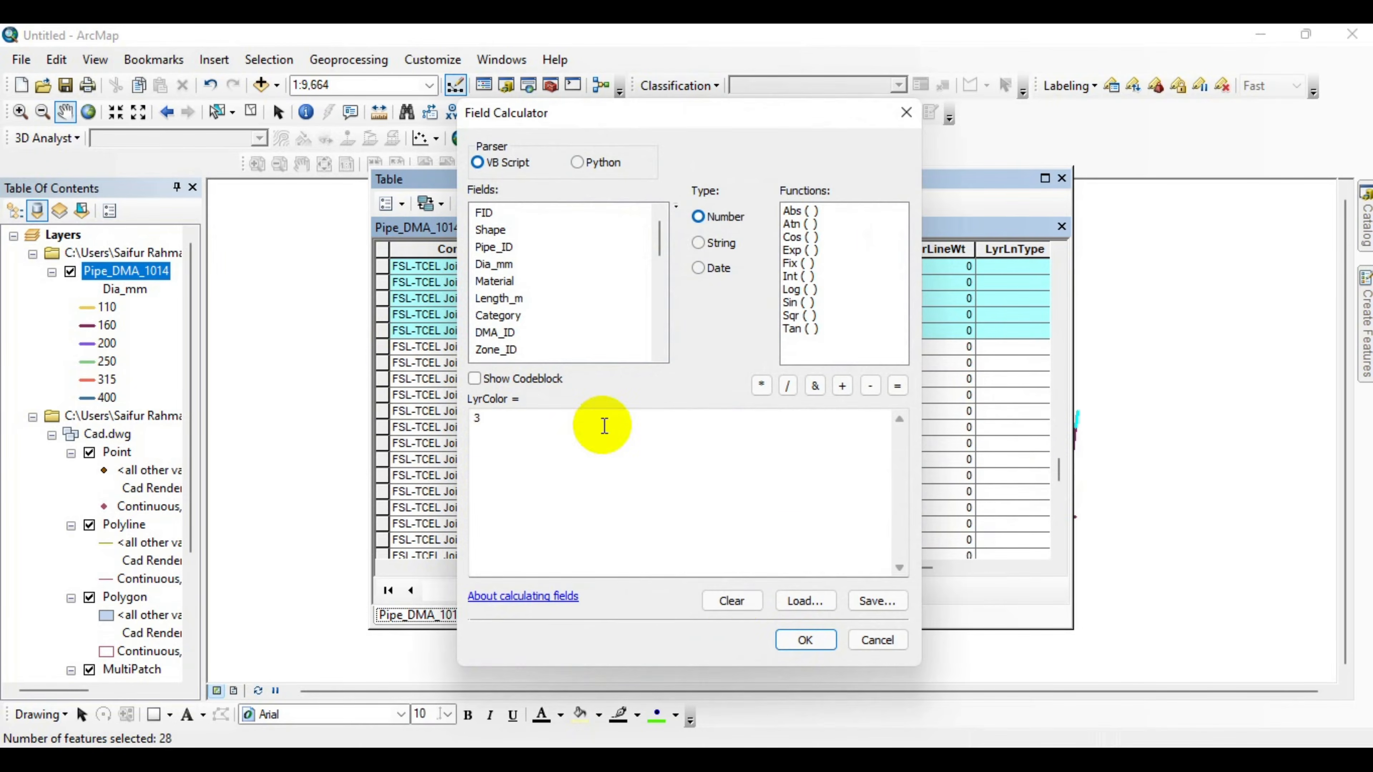
click(805, 639)
Select the 250 HDPE records and calculate their LyrColor field as 5.
click(383, 346)
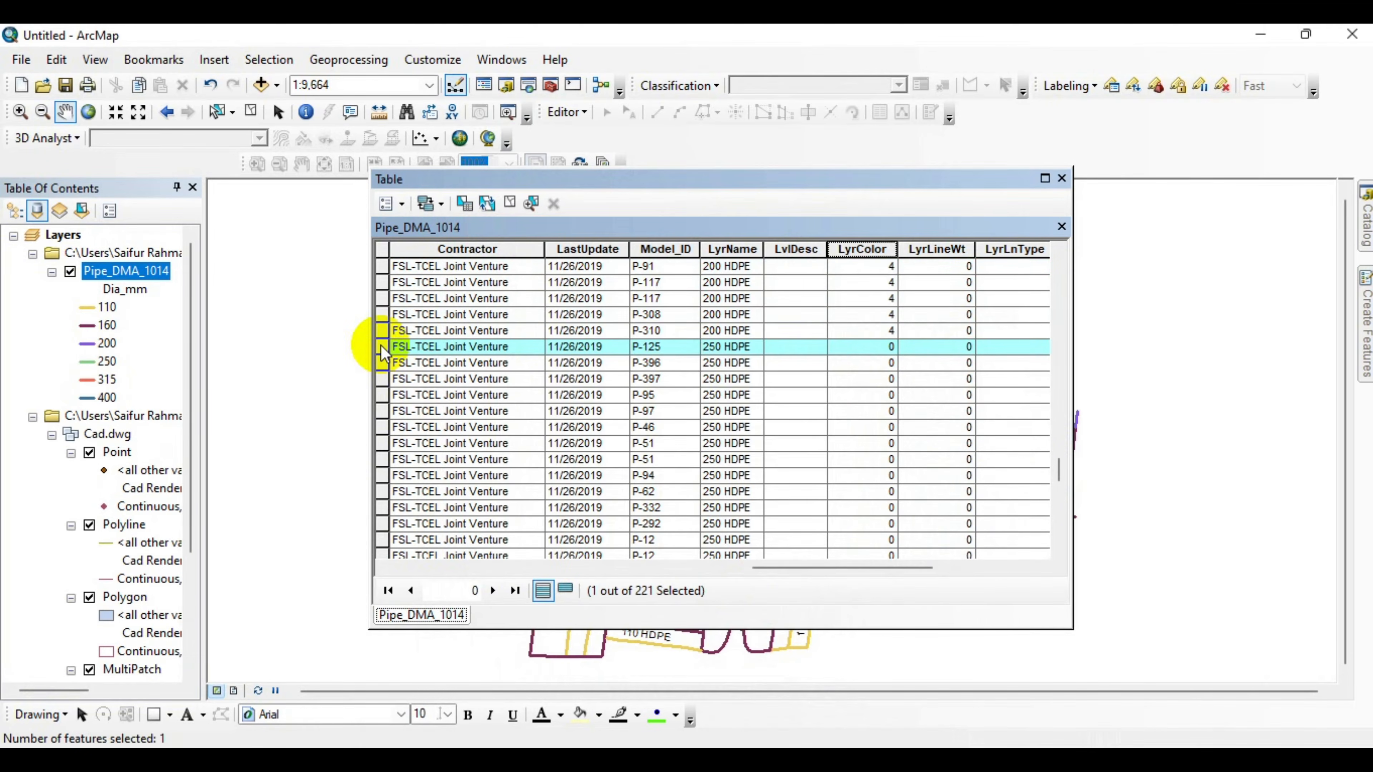
scroll(503, 371, down, 5)
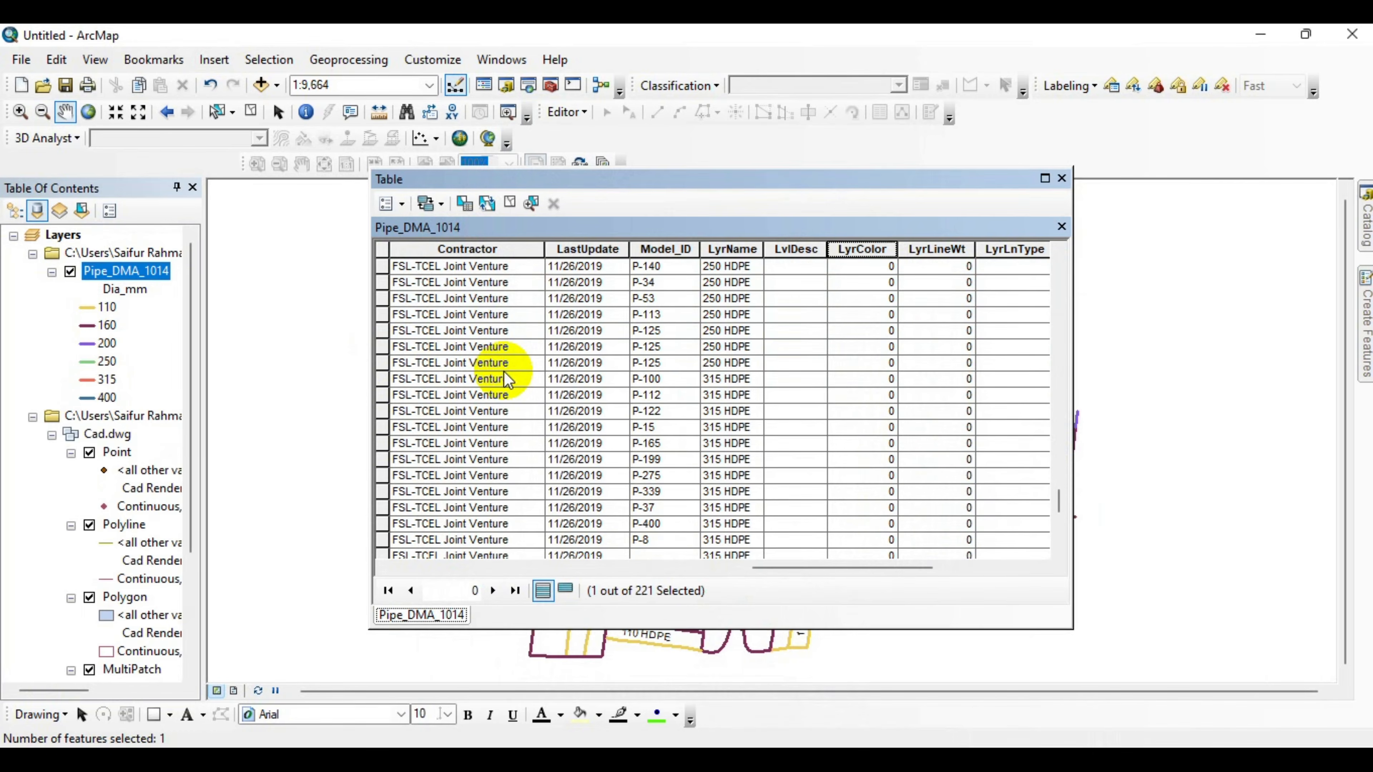
shift+click(382, 362)
right_click(862, 249)
click(954, 373)
click(804, 639)
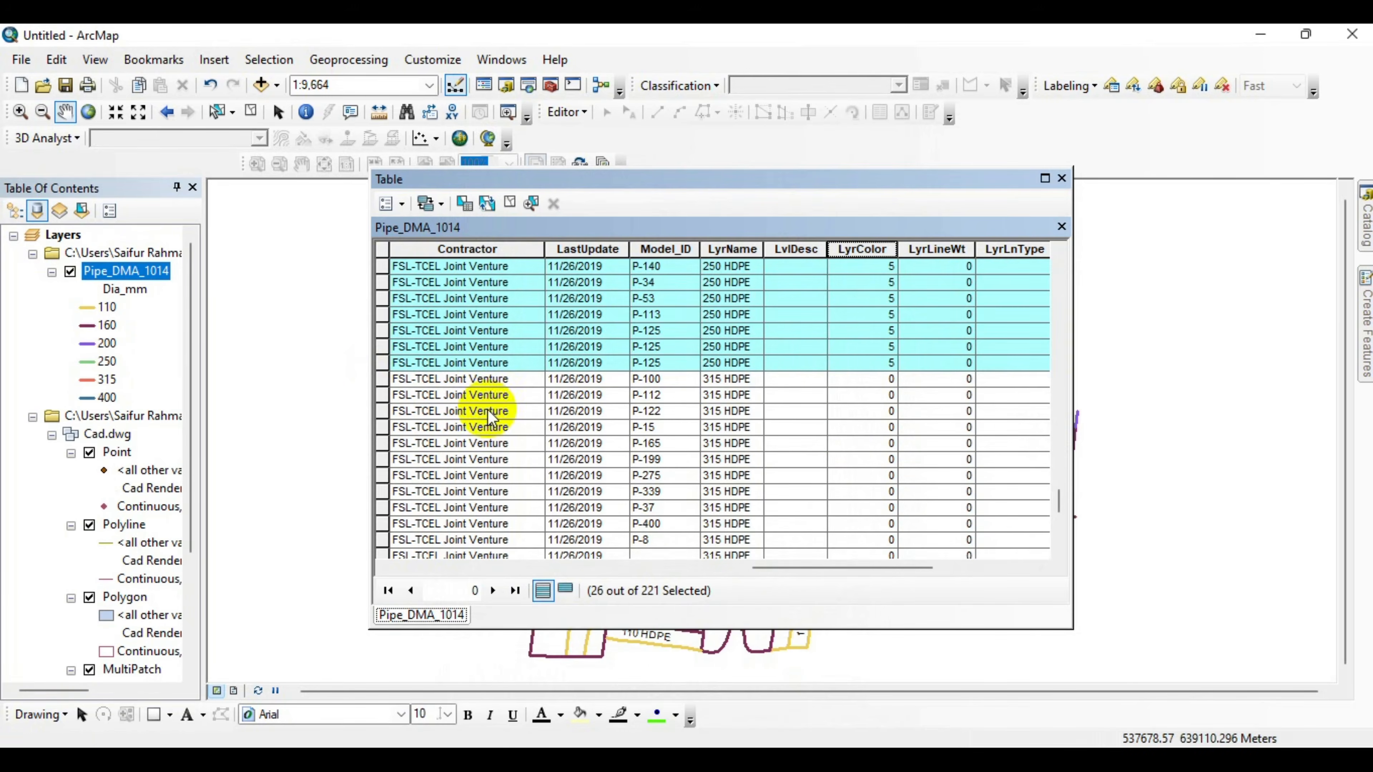
Select the 315 HDPE records and calculate their LyrColor field as 40.
scroll(489, 416, down, 3)
shift+click(382, 467)
right_click(861, 248)
click(1000, 389)
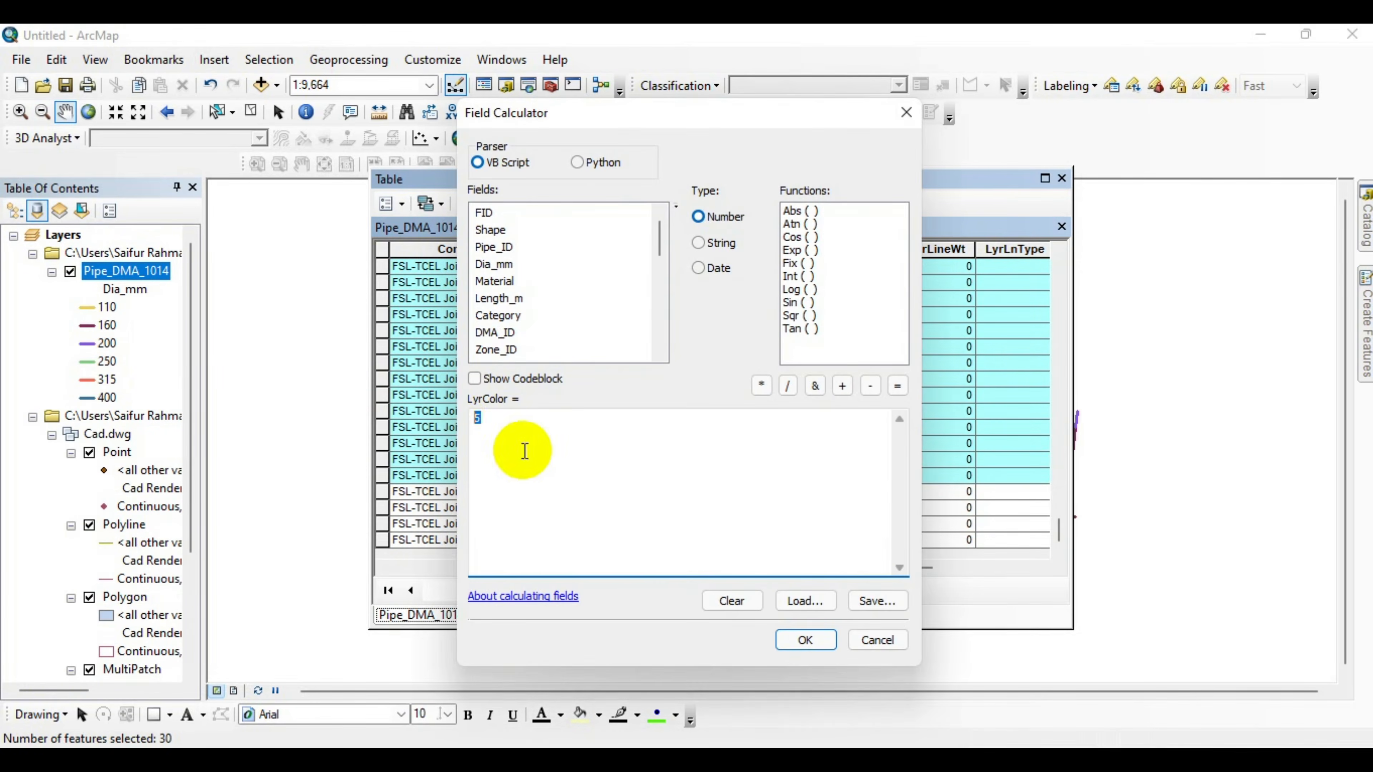
text(40)
click(805, 639)
Select the four 400 HDPE records and calculate their LyrColor field as 120.
click(382, 490)
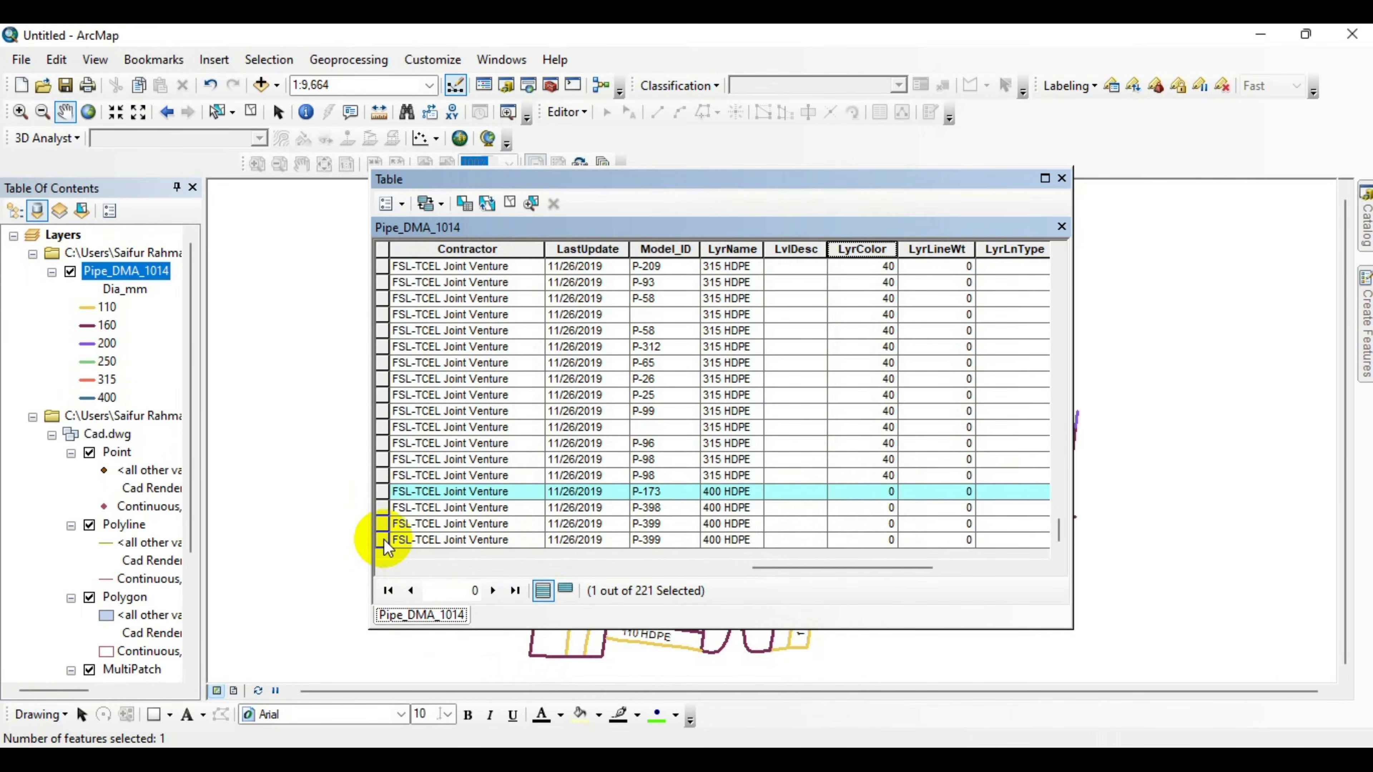
shift+click(383, 540)
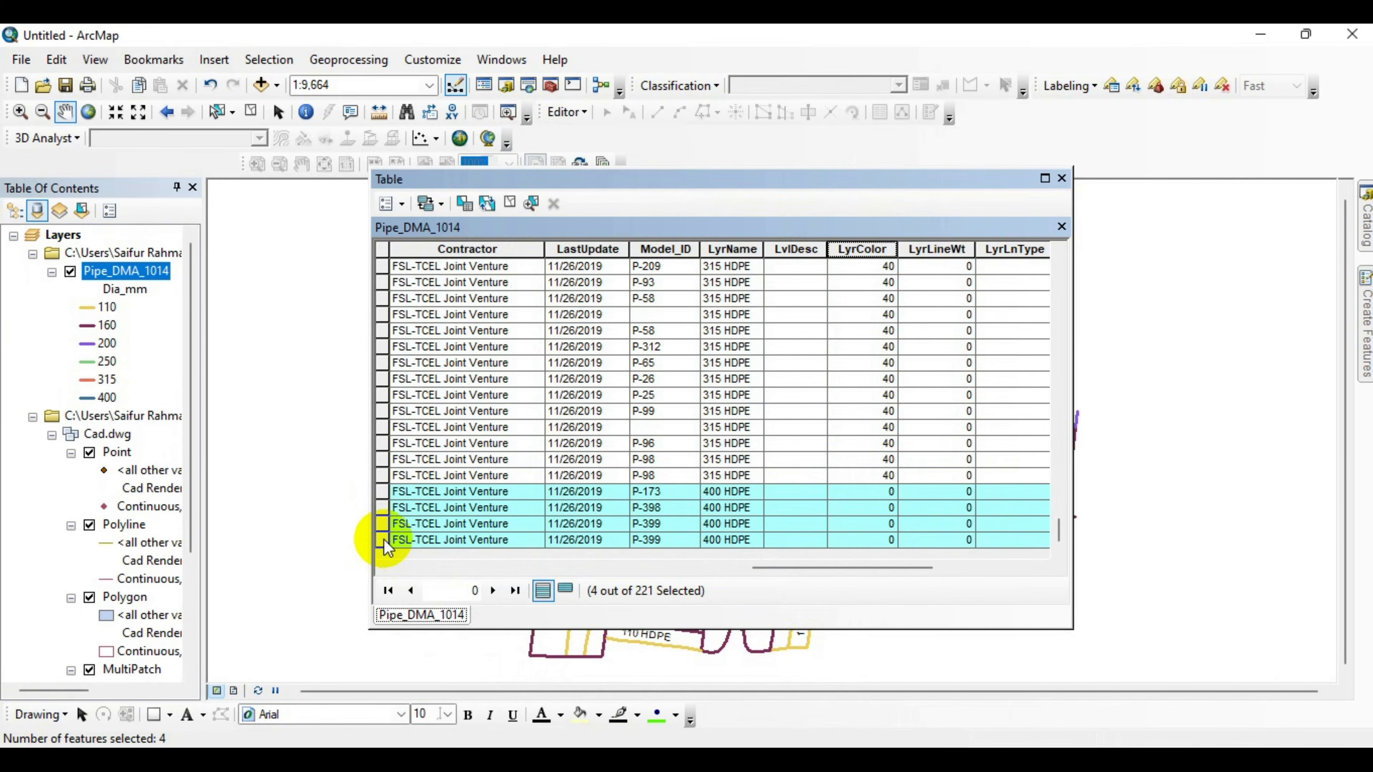
right_click(870, 250)
click(949, 378)
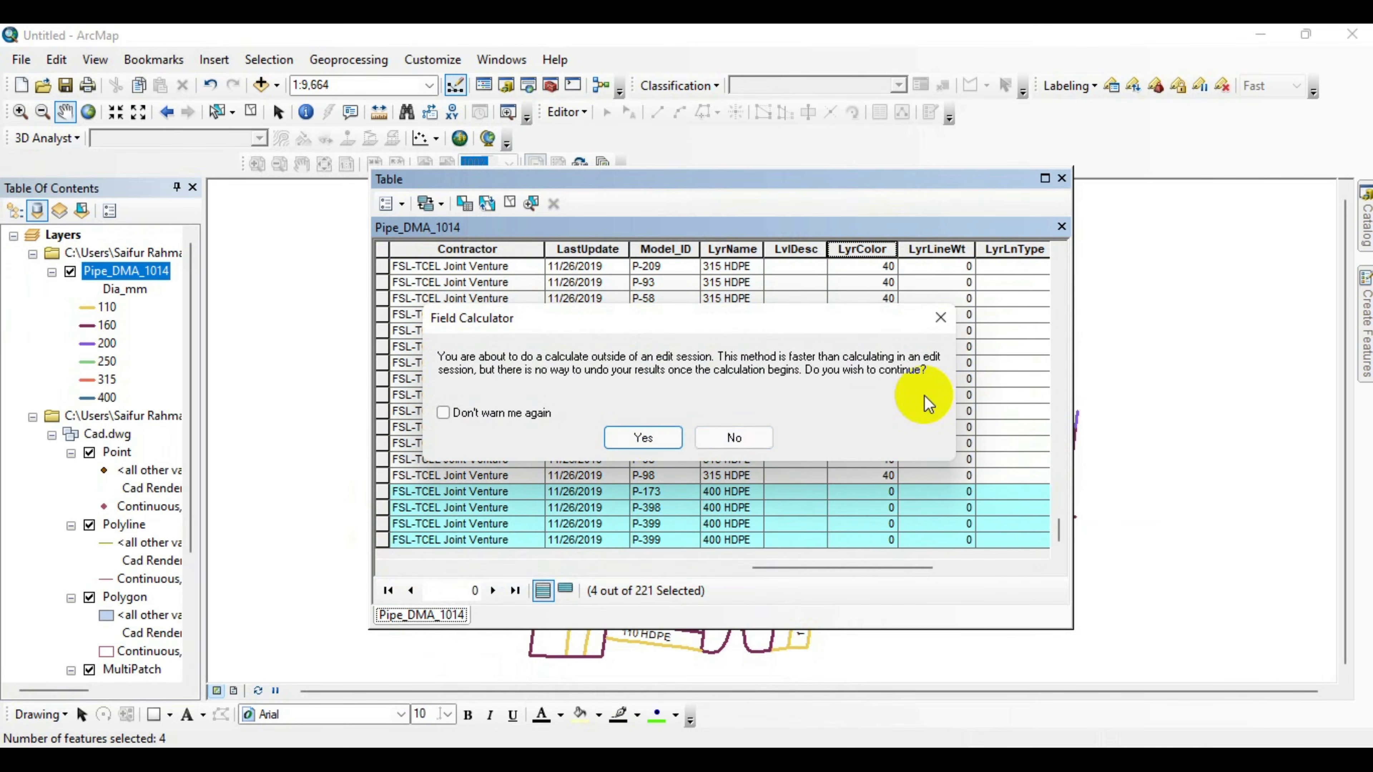
click(646, 438)
double_click(510, 421)
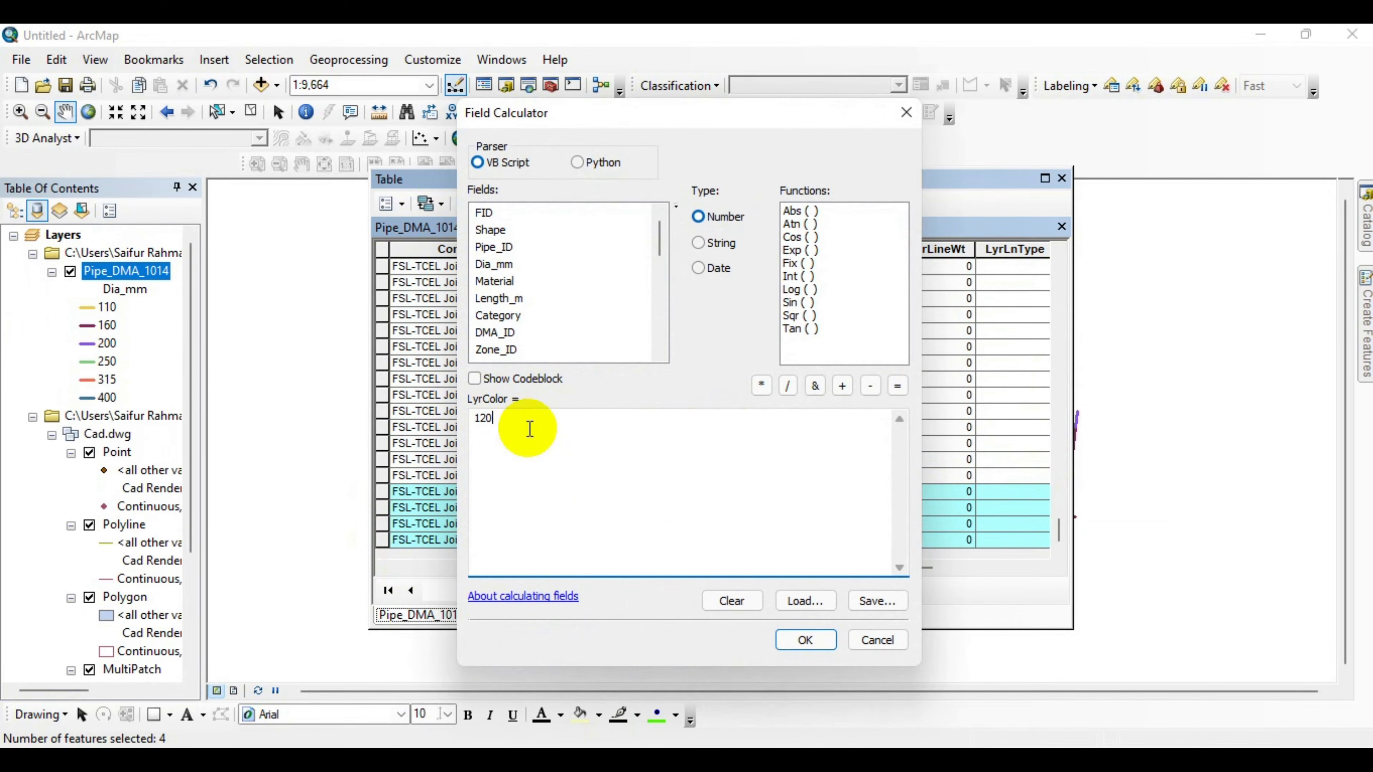
click(790, 632)
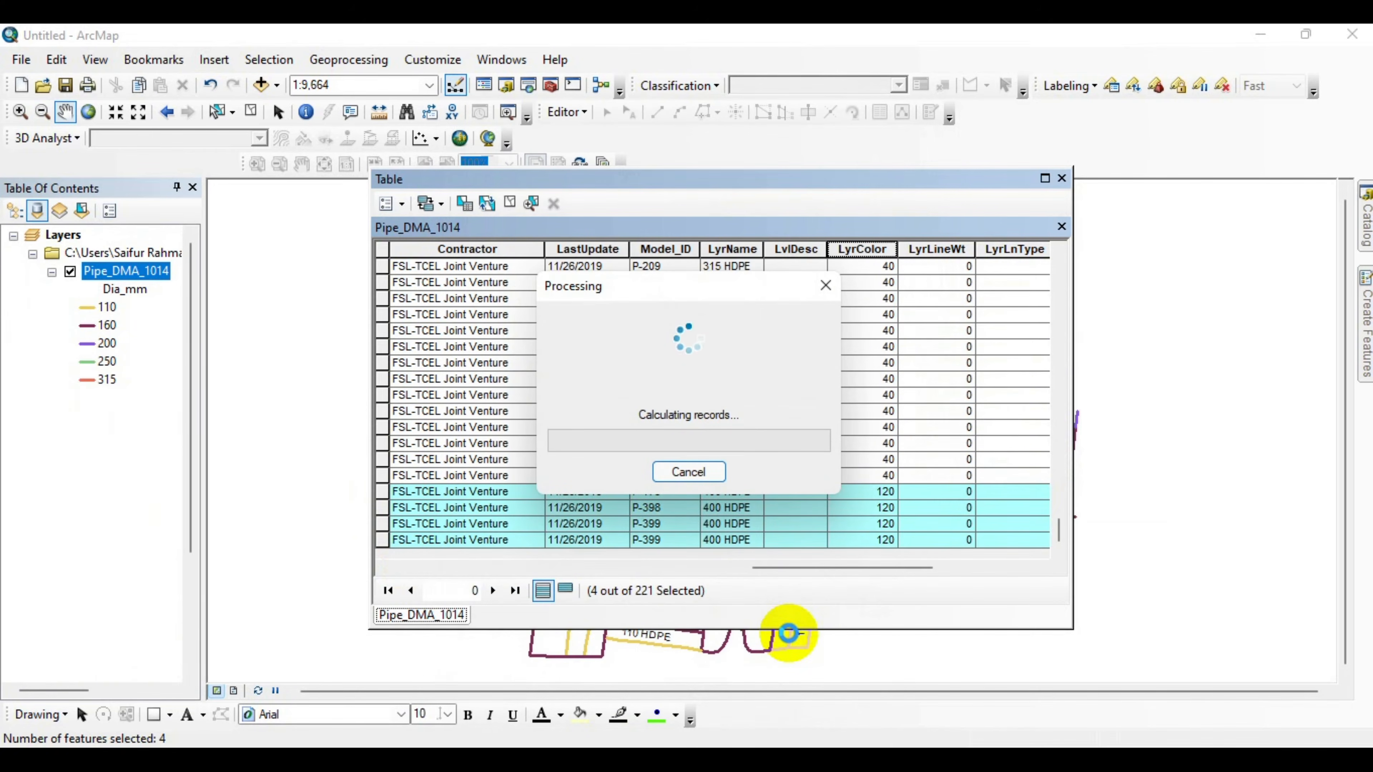
Close the table, open Export To CAD for the Pipe_DMA_1014 layer and set the output type to DWG_R2010.
click(1062, 178)
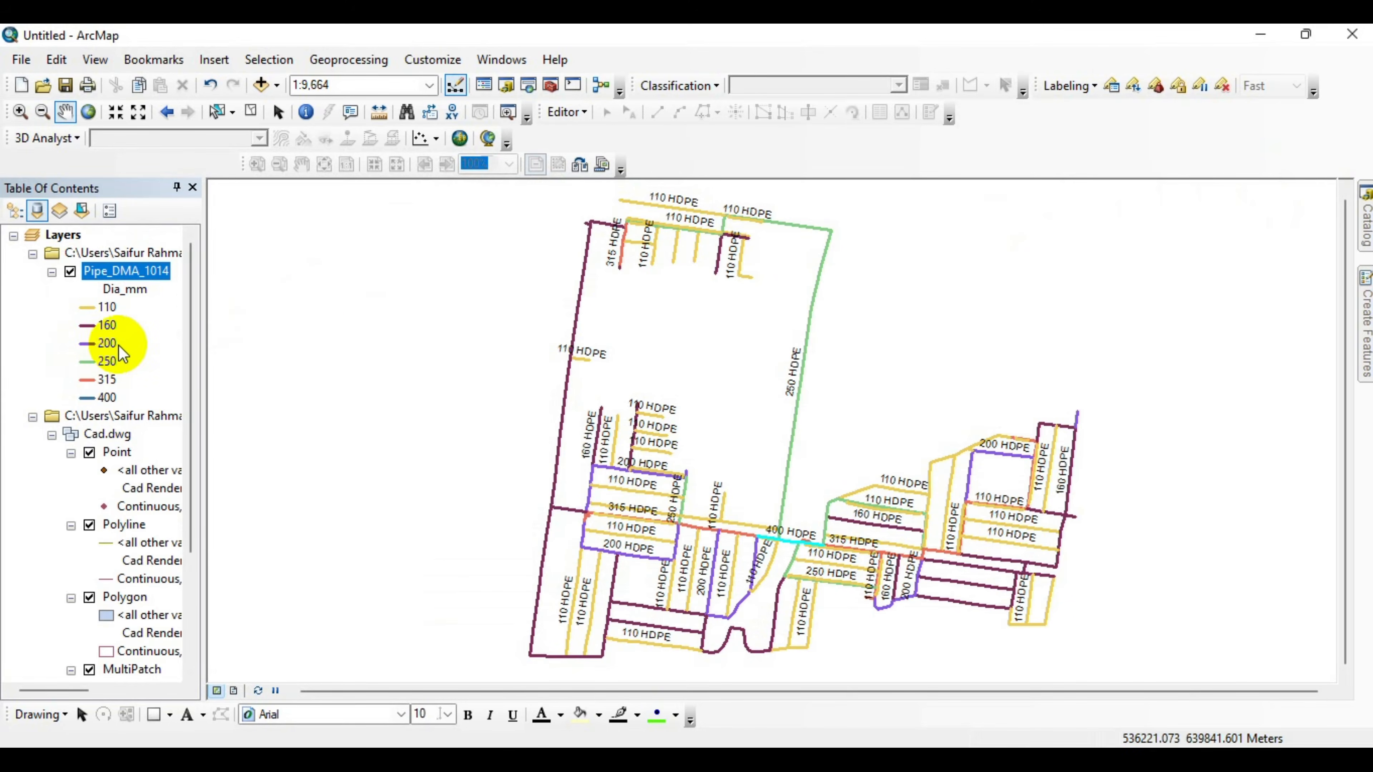
right_click(126, 275)
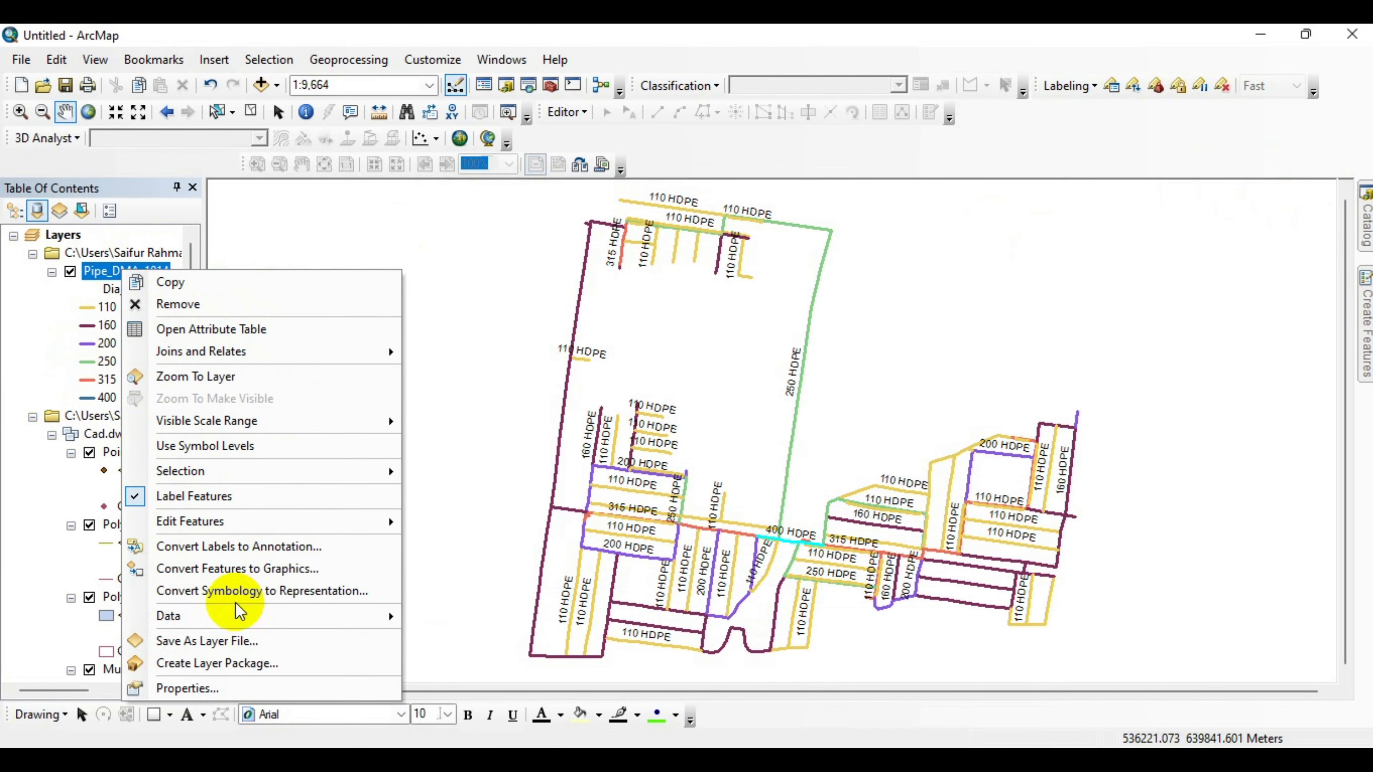
mouse_move(231, 616)
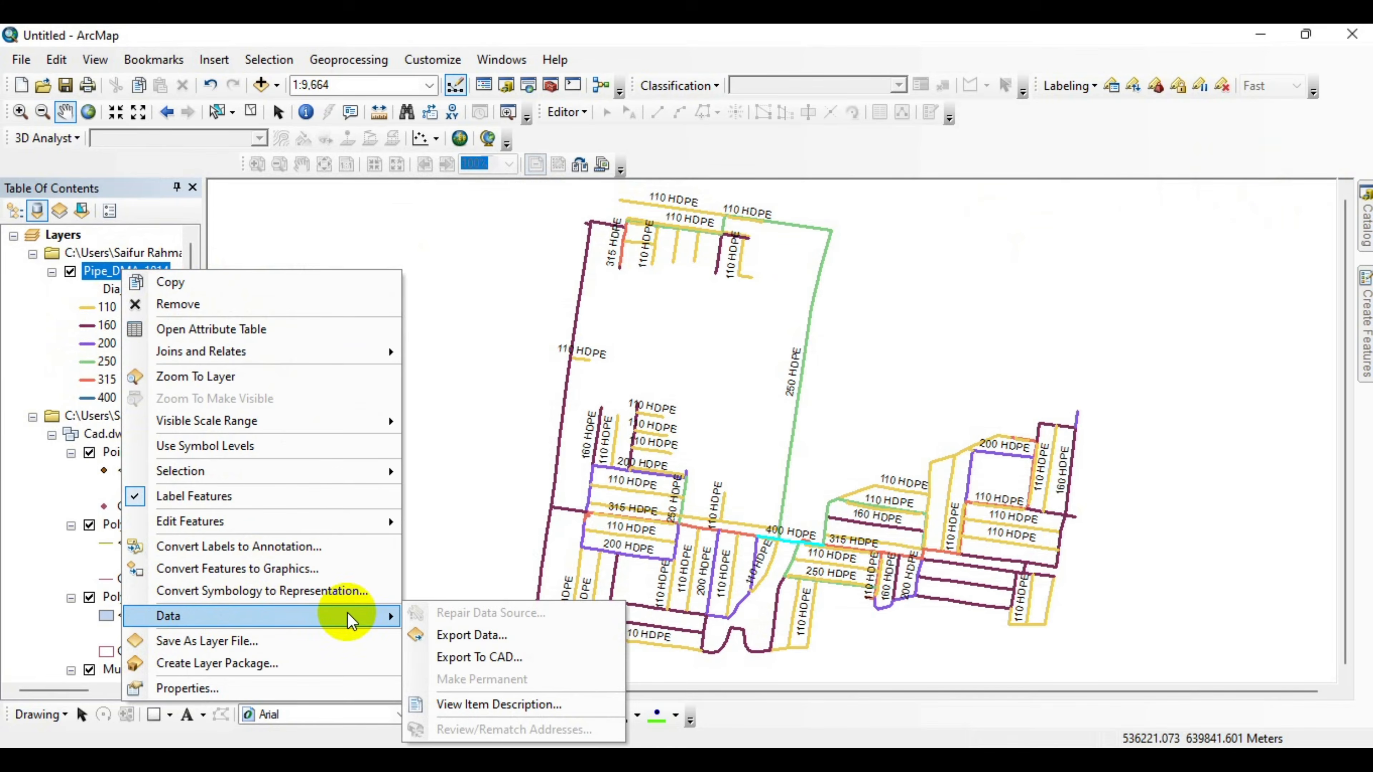
click(483, 655)
click(985, 421)
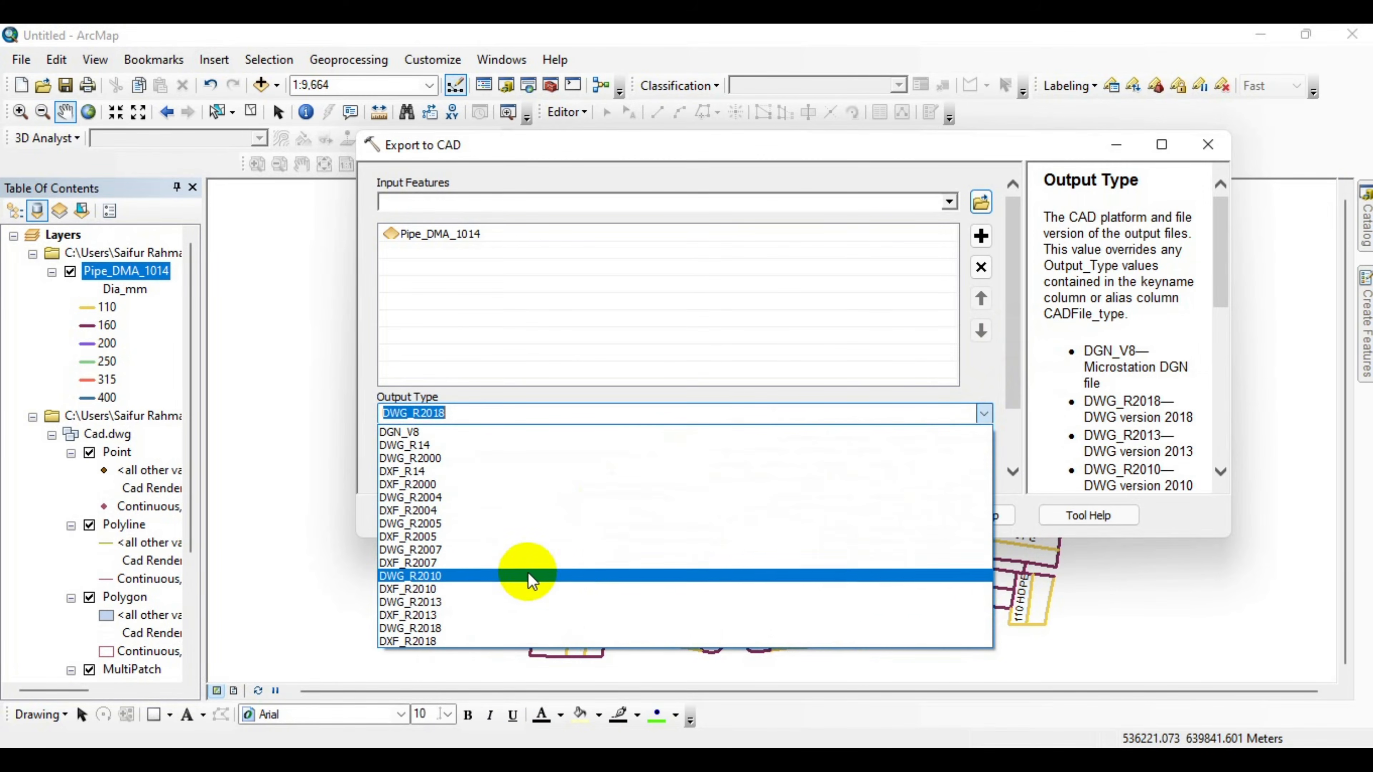
Save the CAD output as "Cad with Layer" in the Database\BTM folder and run the export.
click(444, 629)
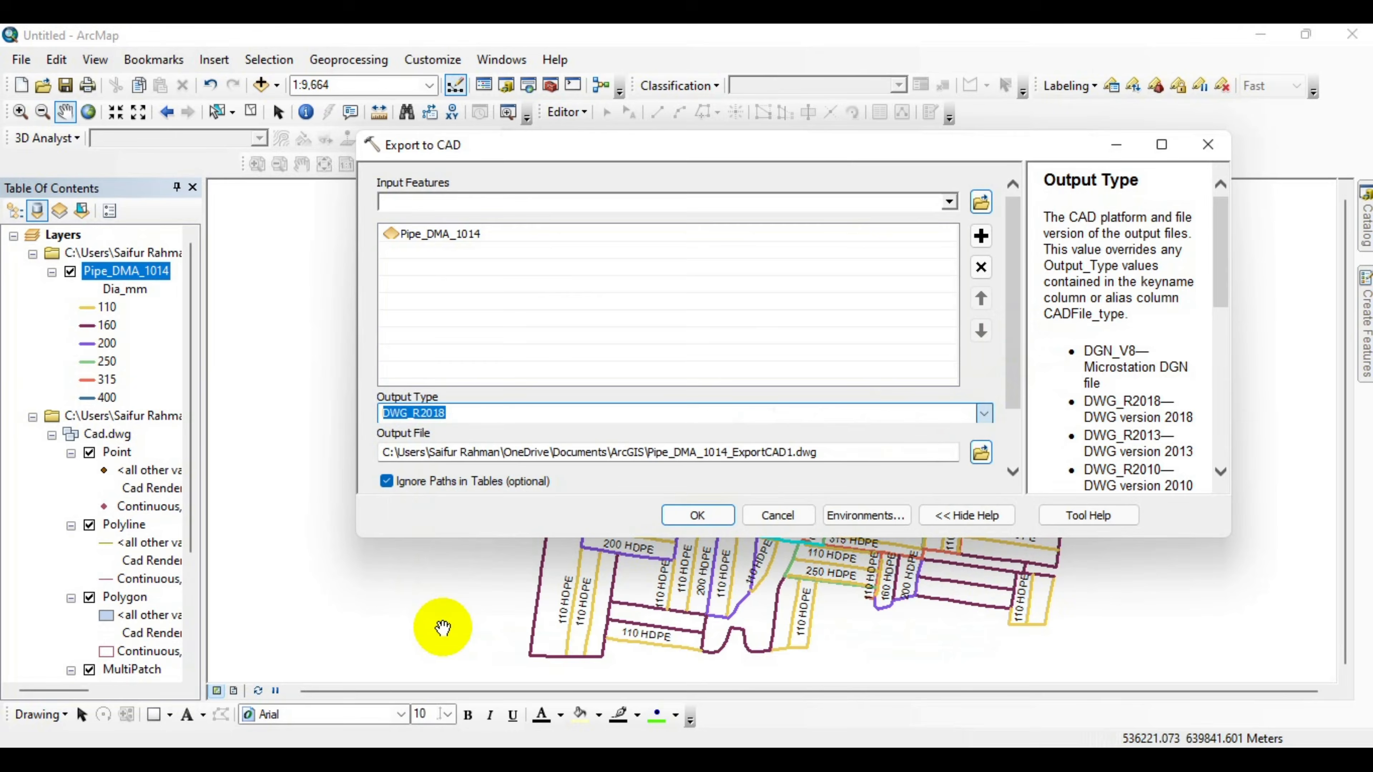
click(980, 454)
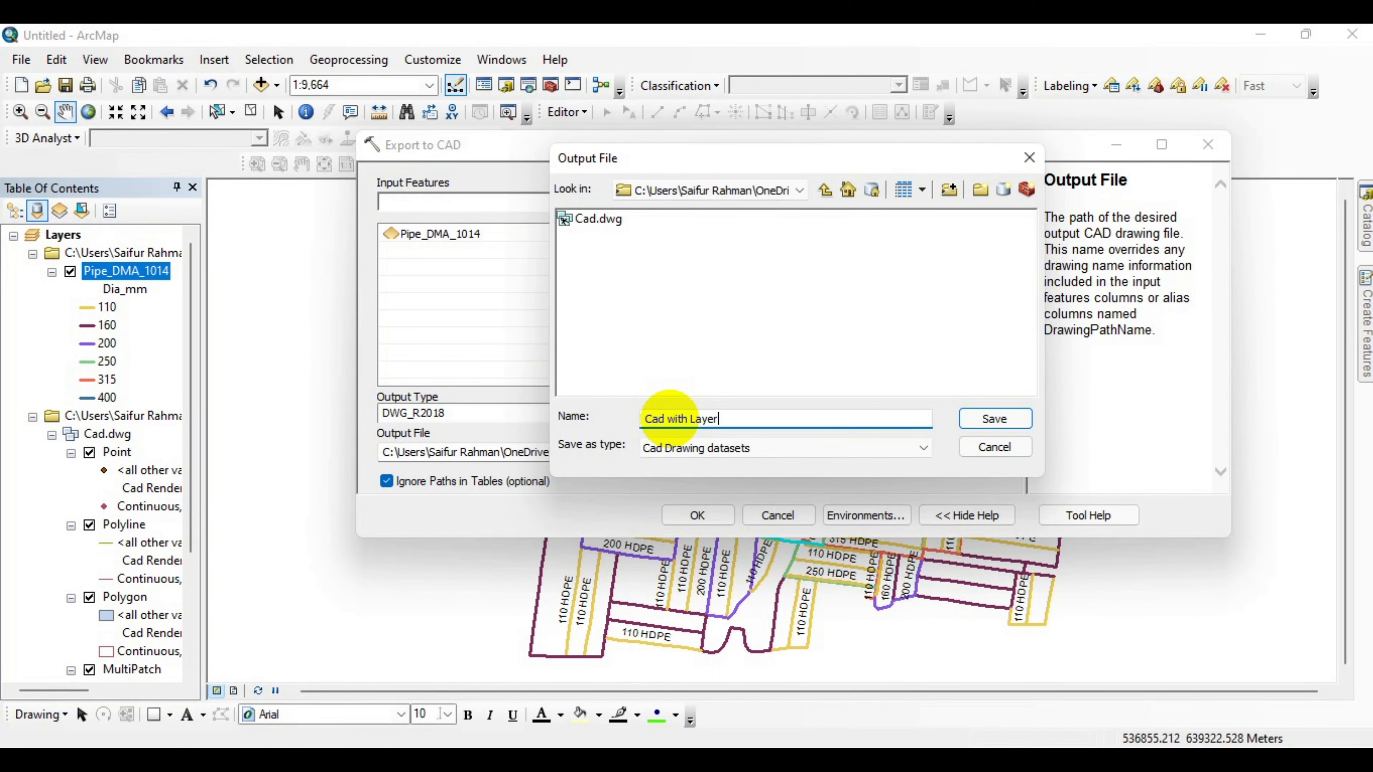
click(999, 420)
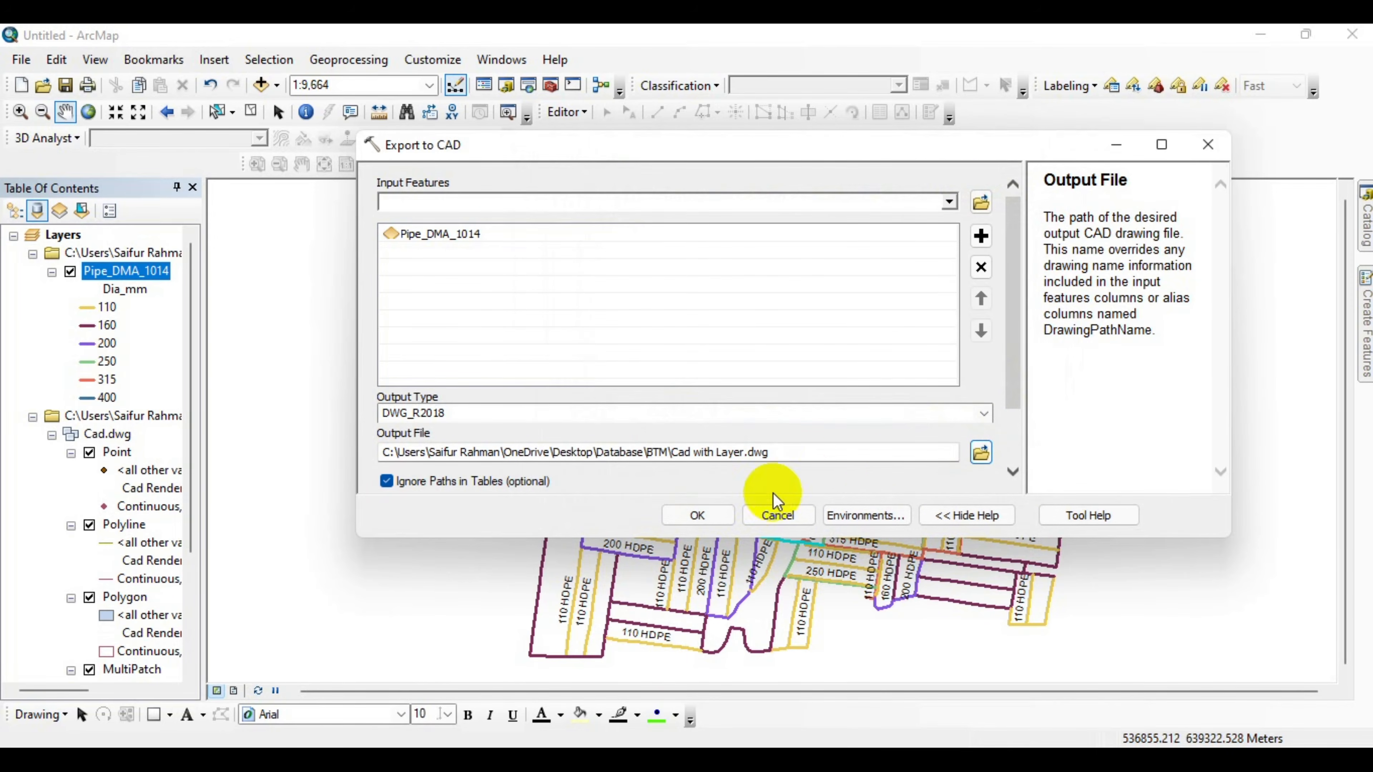
click(722, 522)
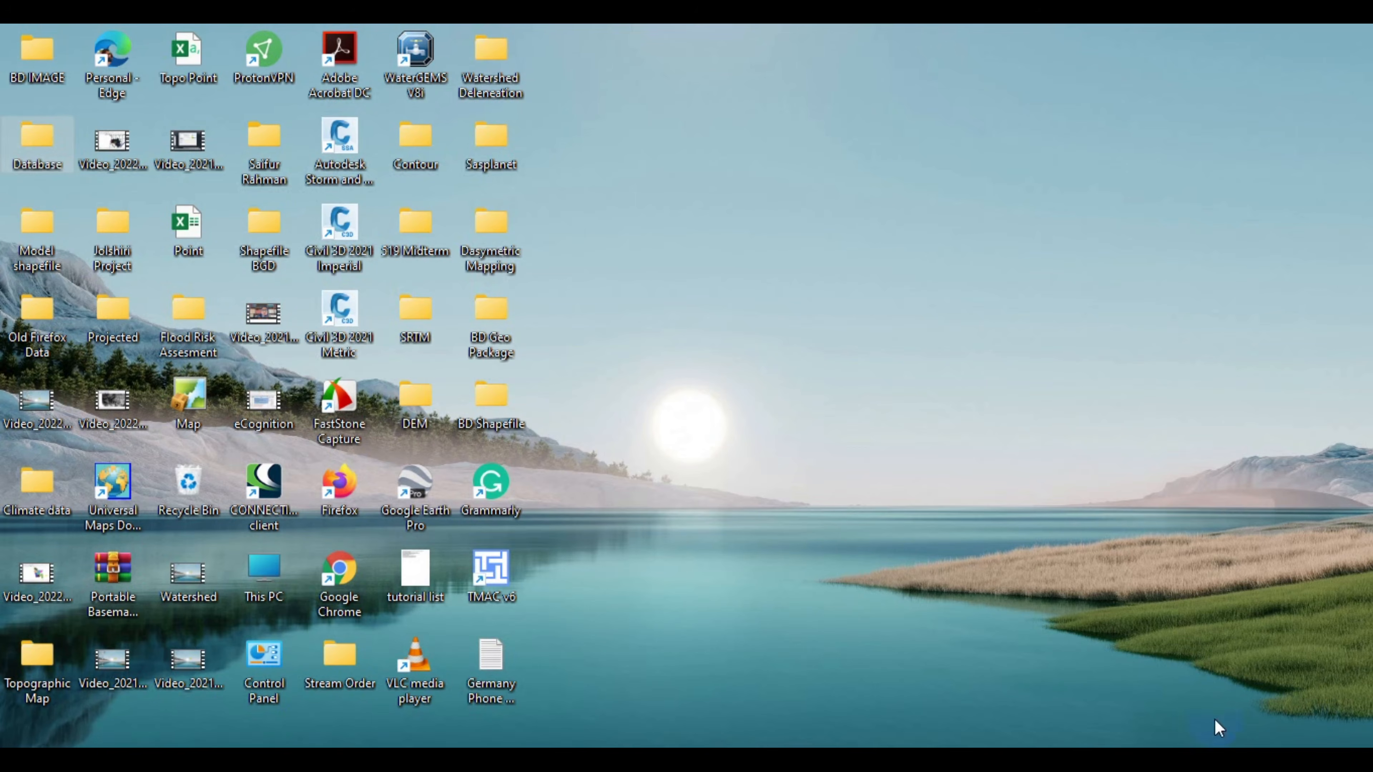
Open the exported Cad with Layer DWG file from the Database\BTM folder in AutoCAD.
double_click(38, 144)
double_click(313, 345)
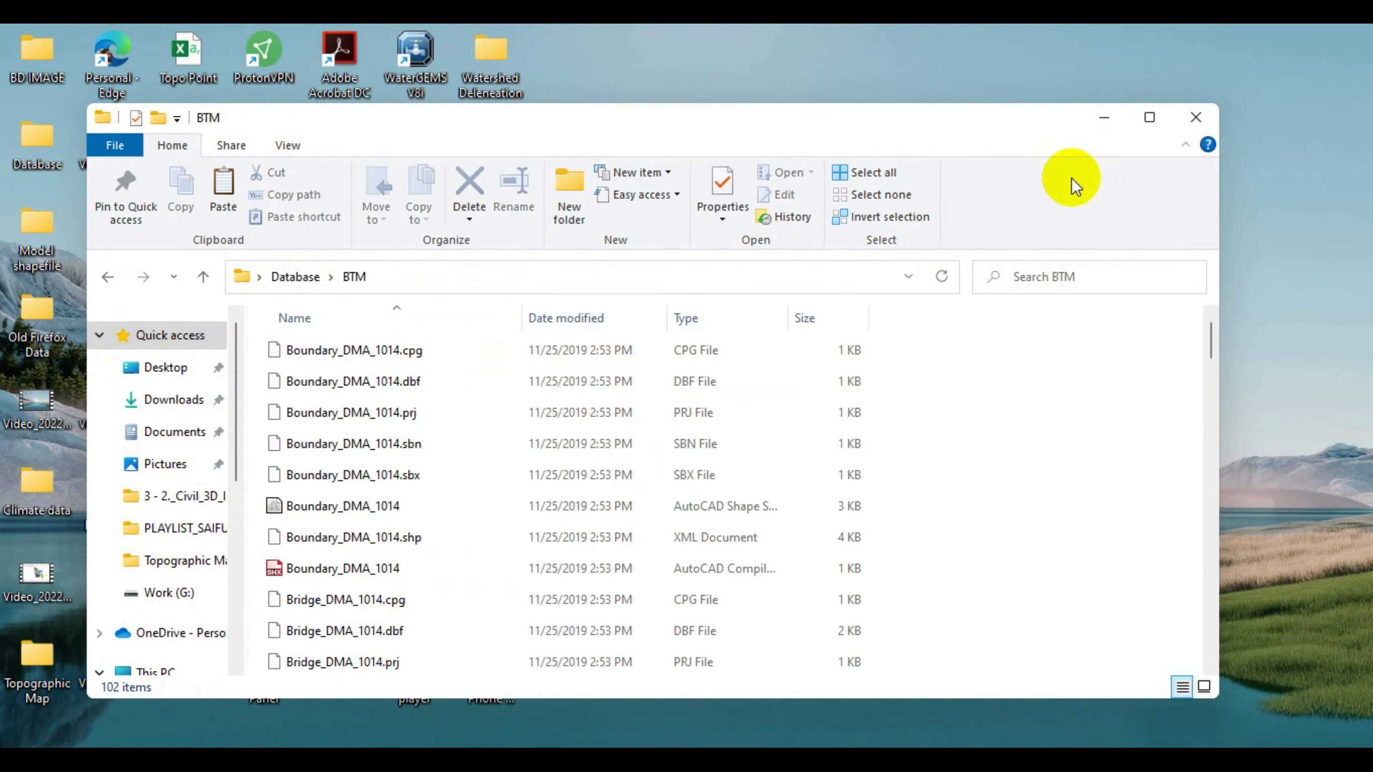
click(1153, 117)
scroll(566, 551, down, 6)
scroll(566, 557, down, 19)
scroll(565, 557, up, 20)
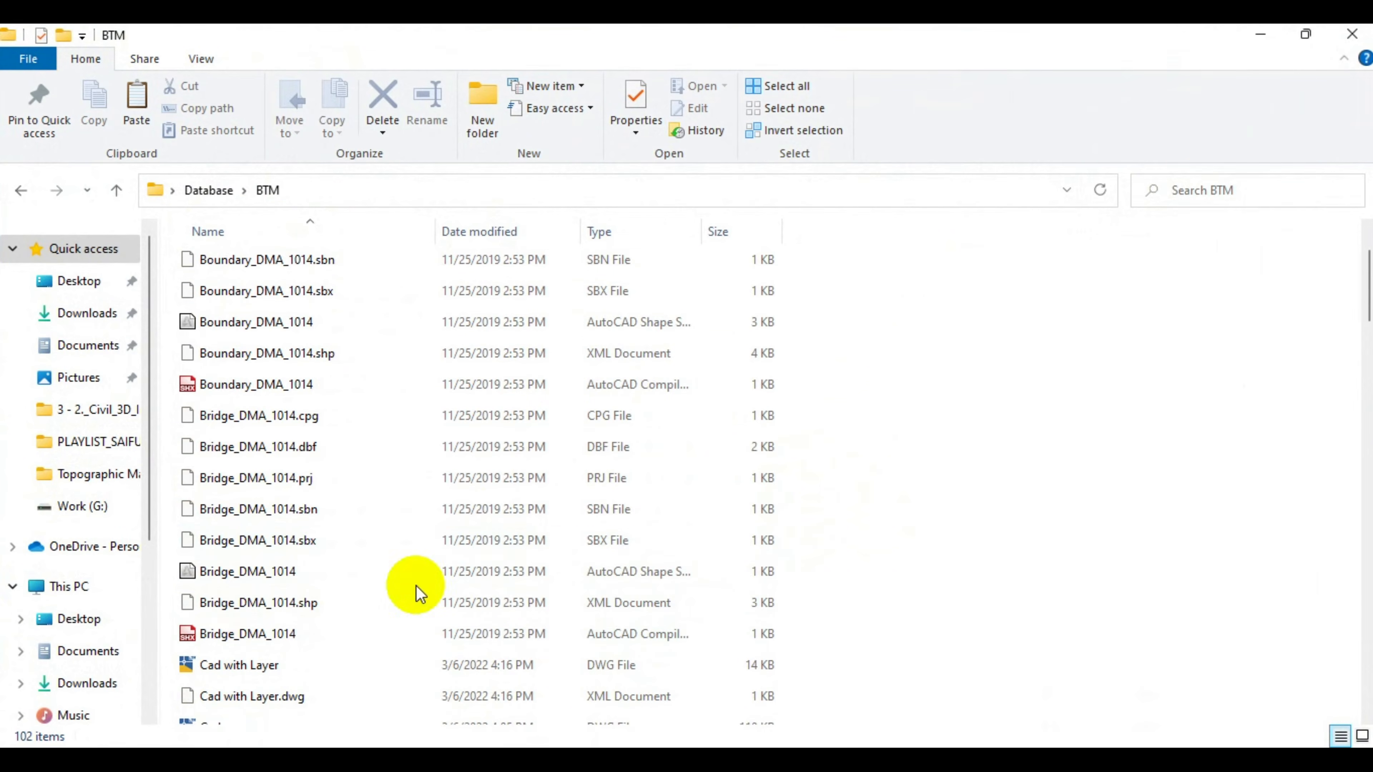
click(243, 665)
double_click(243, 666)
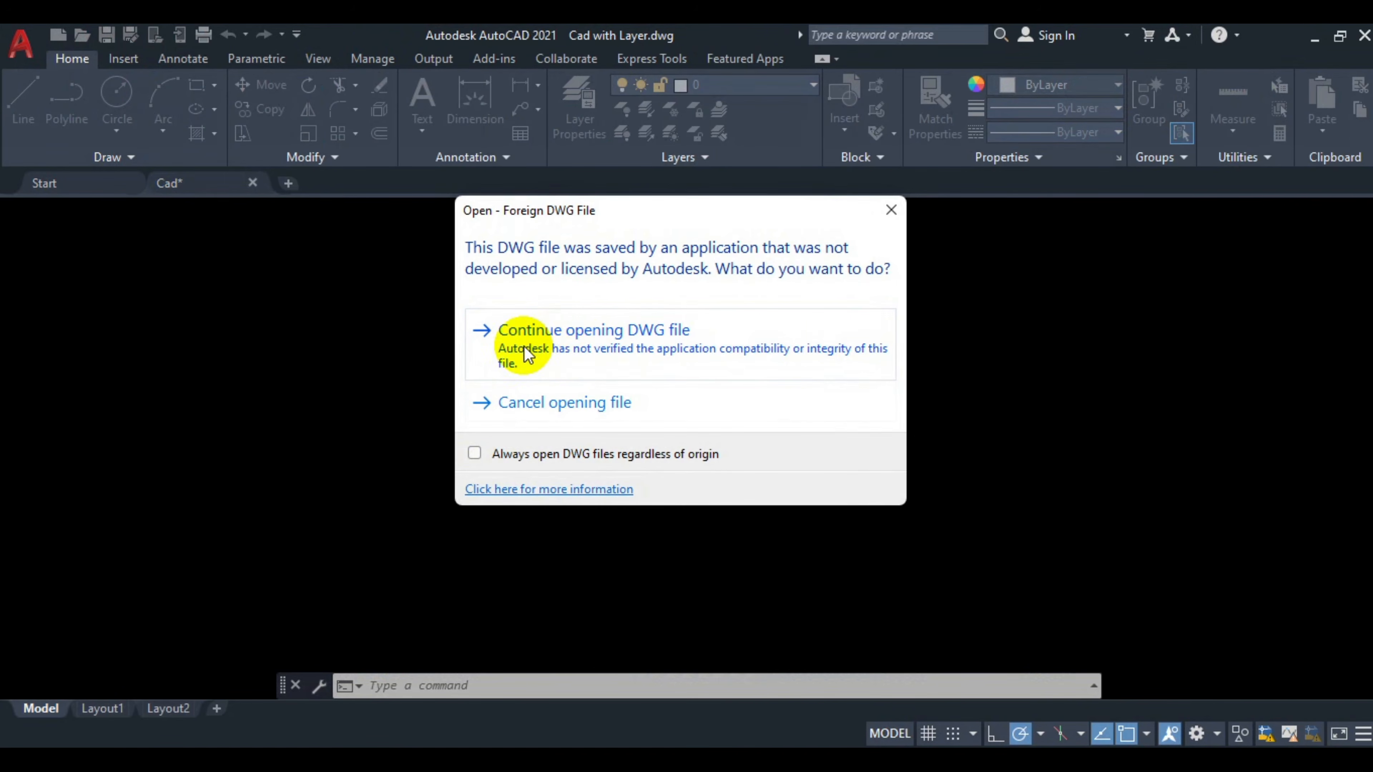
Continue opening the foreign DWG file, check which layers it contains, and return to ArcMap.
click(554, 351)
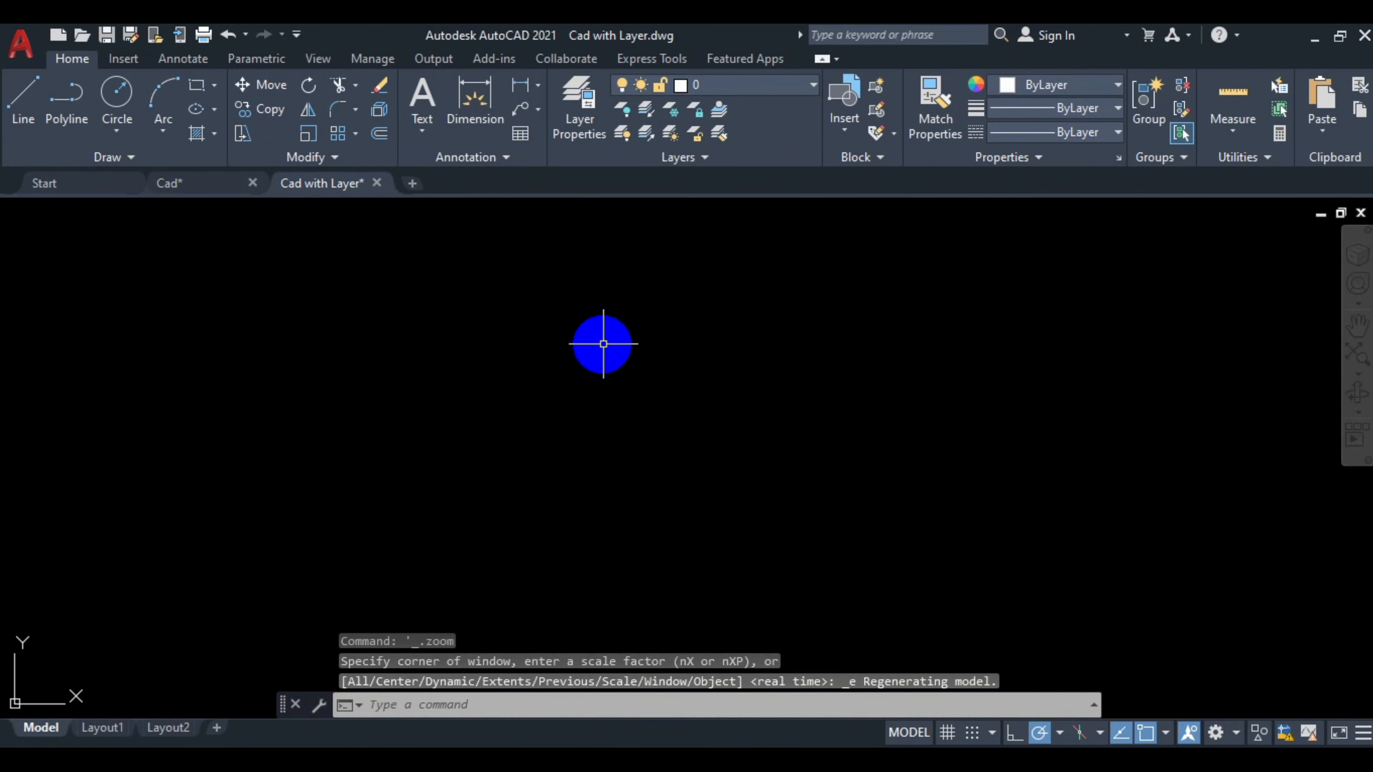
click(709, 81)
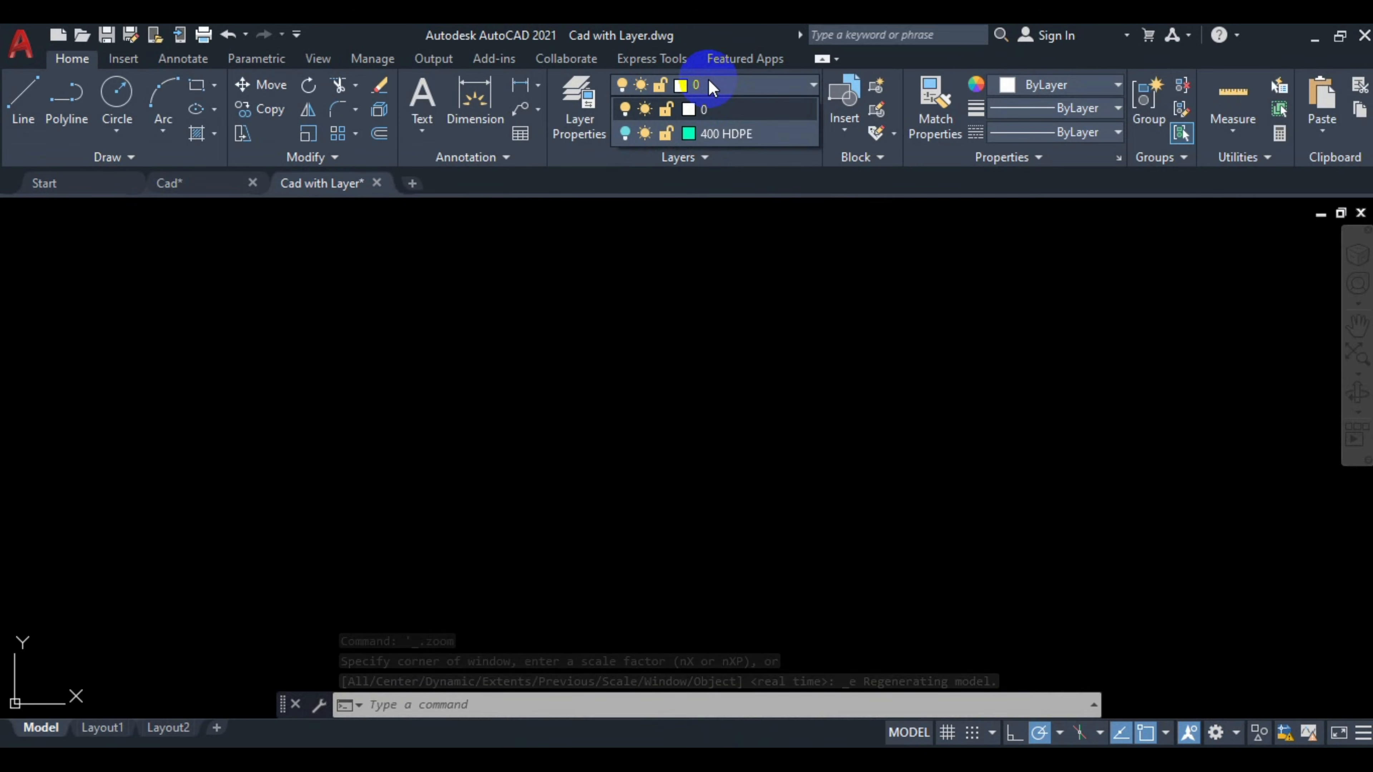
click(708, 81)
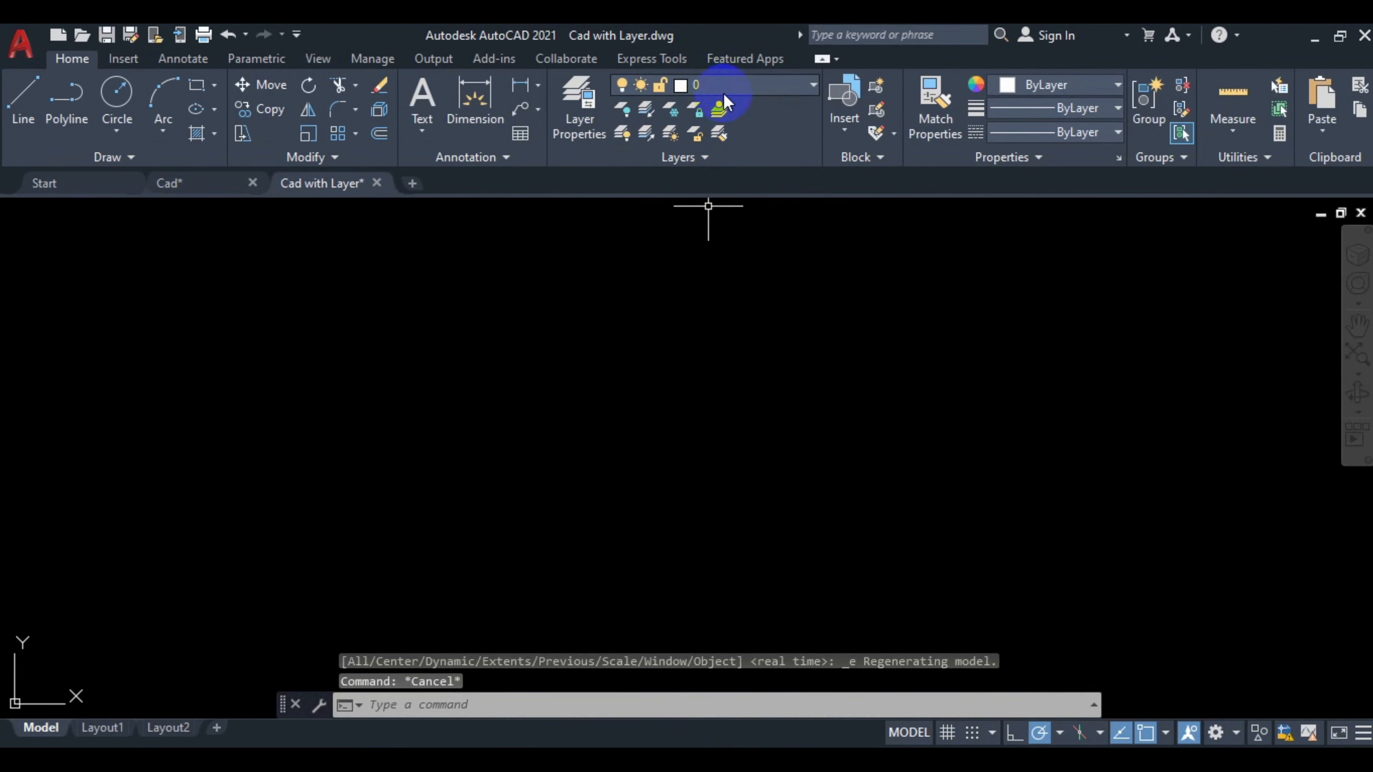
click(712, 84)
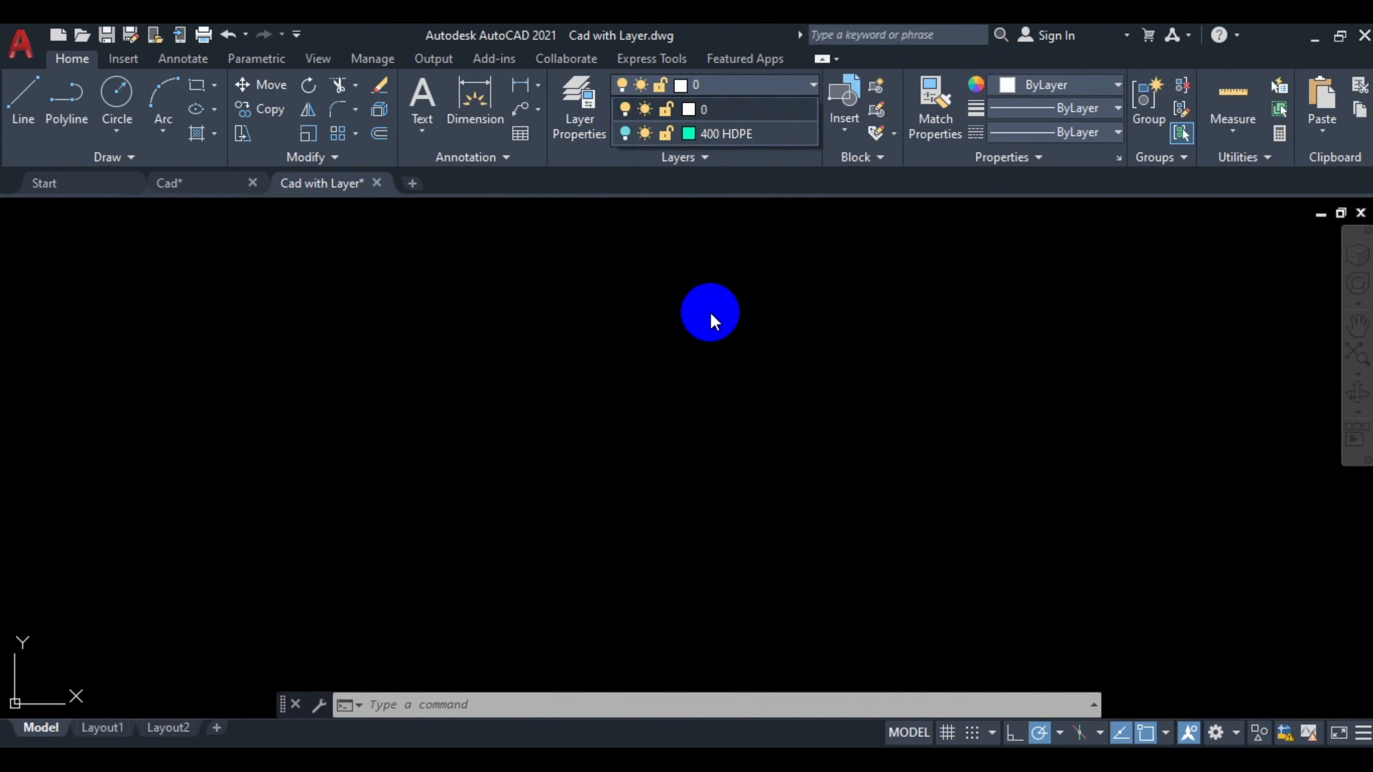
click(718, 341)
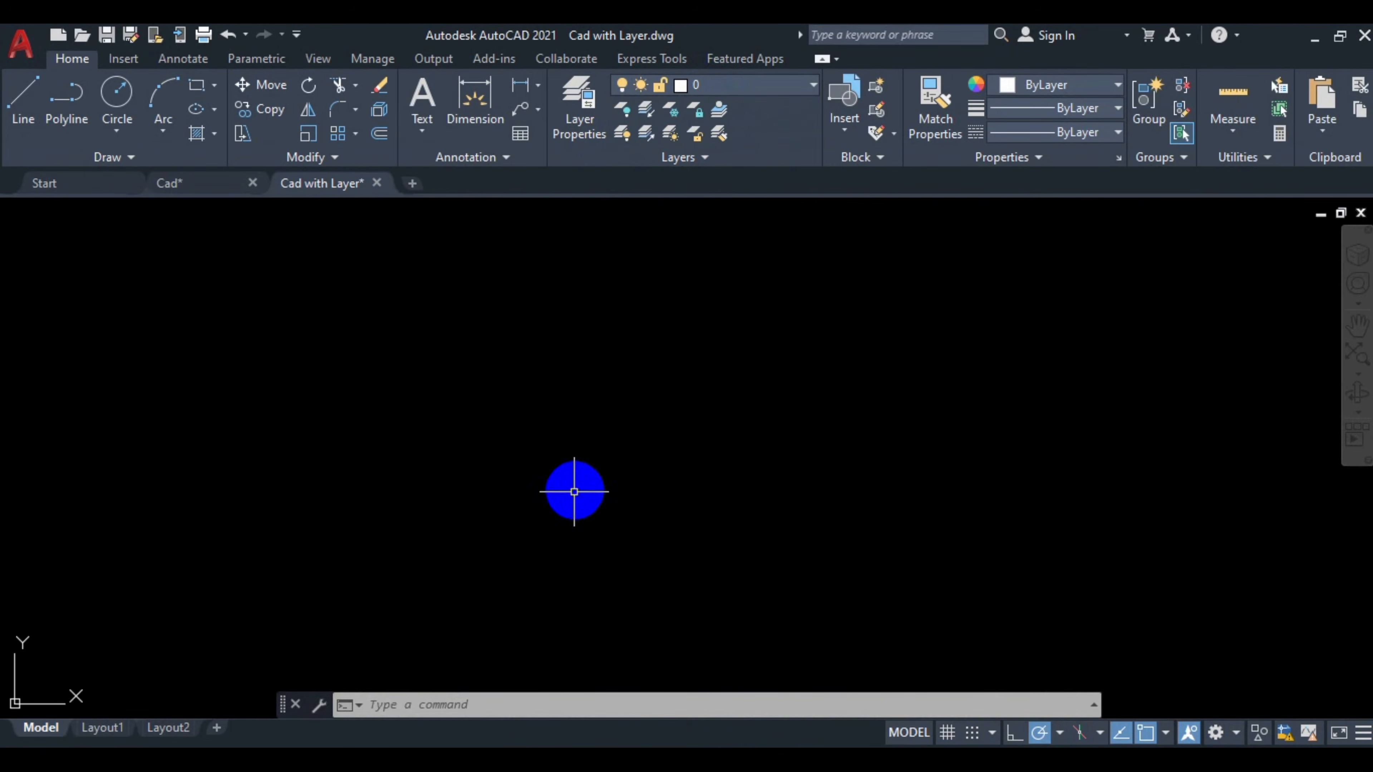
key(Escape)
key(Escape)
key(Escape)
click(962, 757)
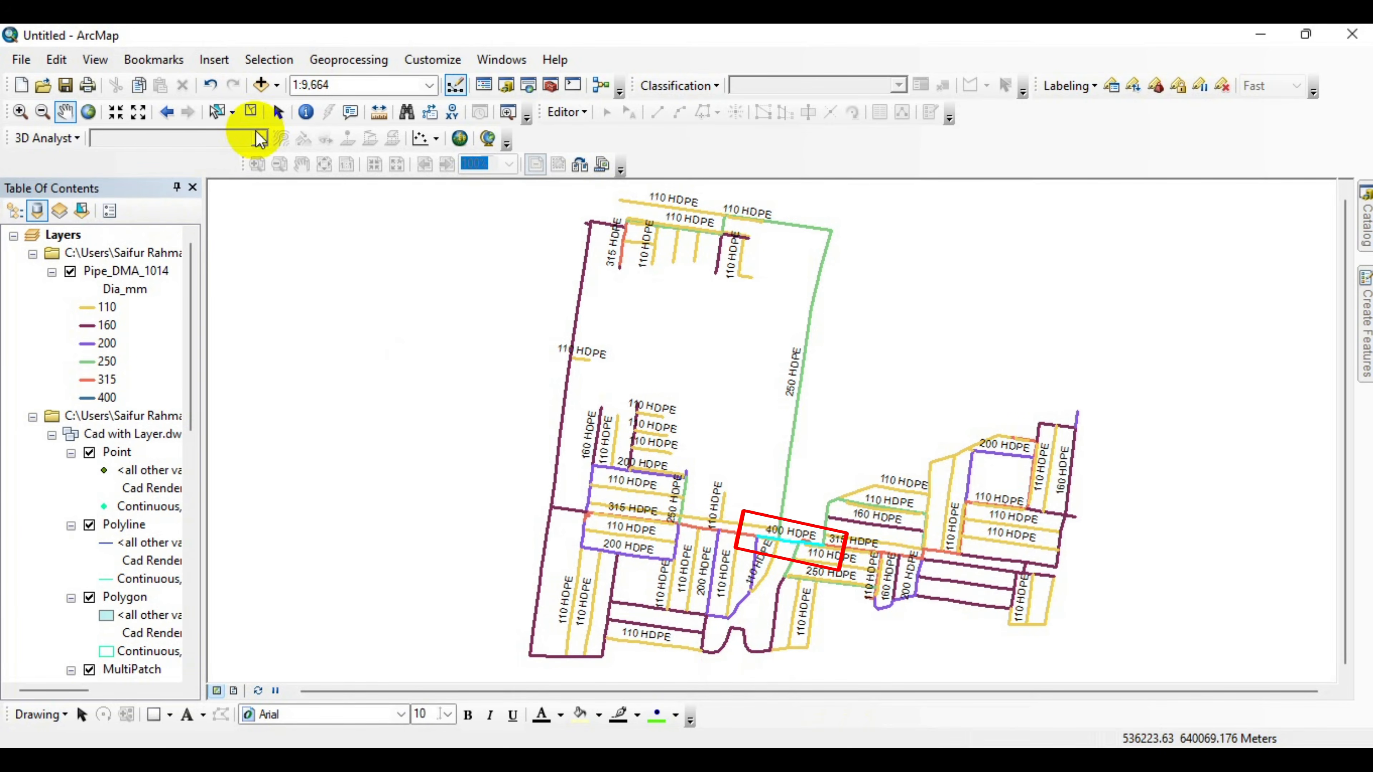
Clear the selected features and reopen Export To CAD for the Pipe_DMA_1014 layer.
click(252, 114)
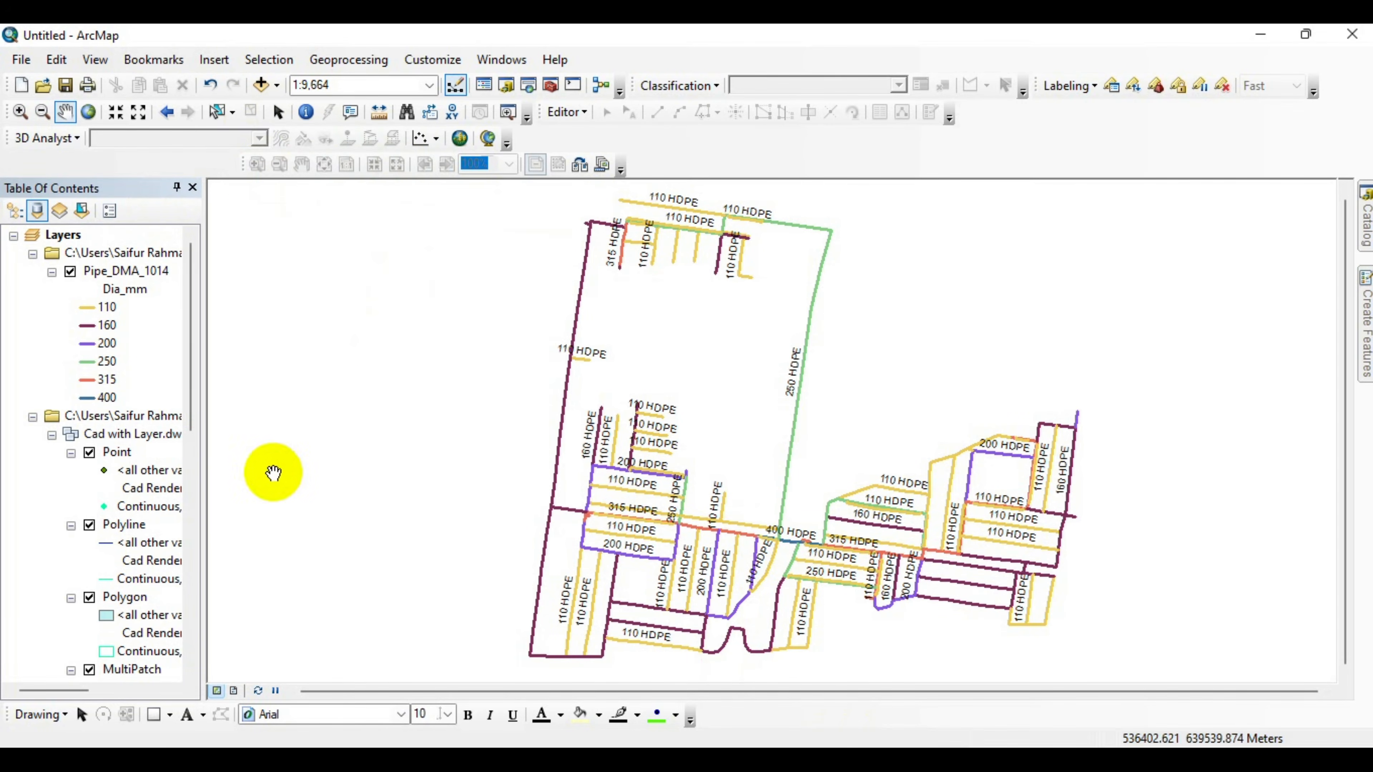
right_click(104, 279)
mouse_move(230, 626)
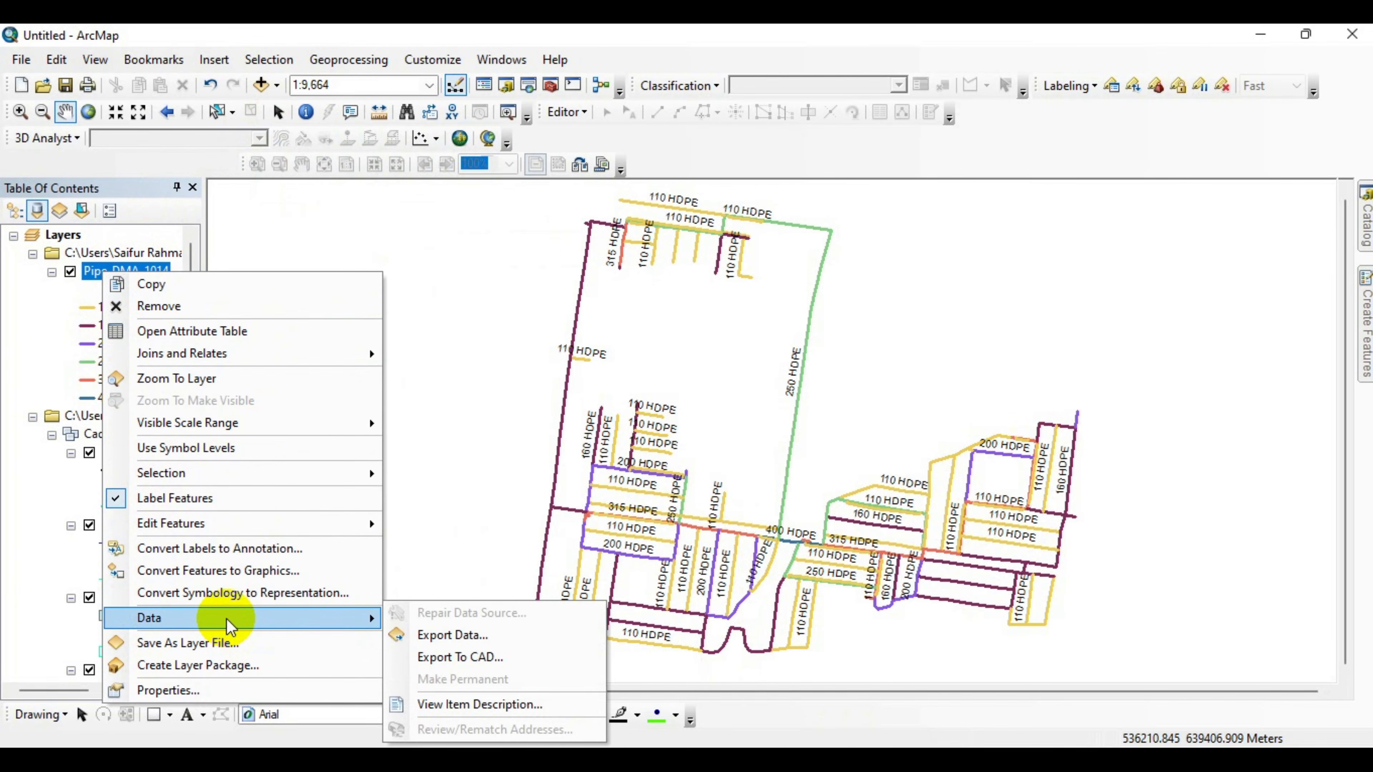
click(459, 656)
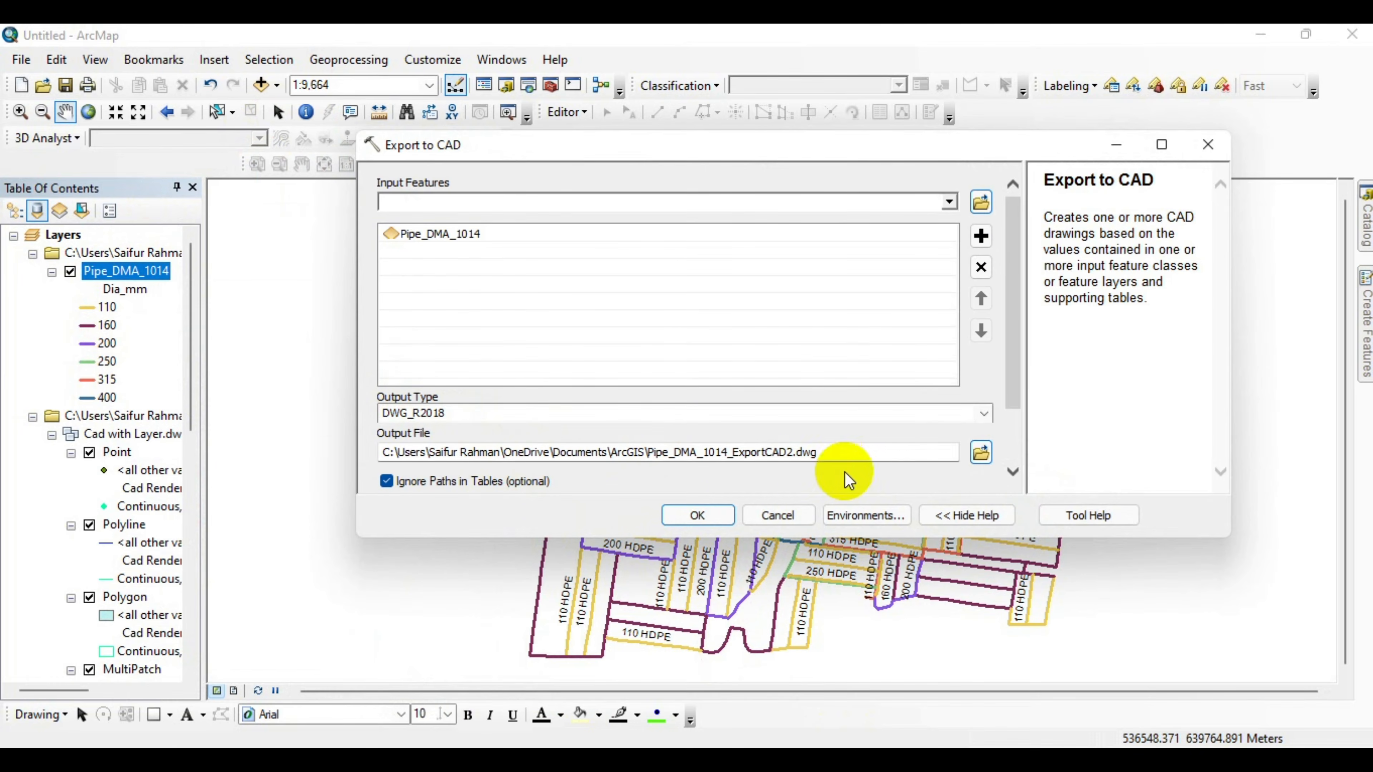
Save the CAD output as "Cad with Layer 1" in the same folder and run the export again.
click(981, 452)
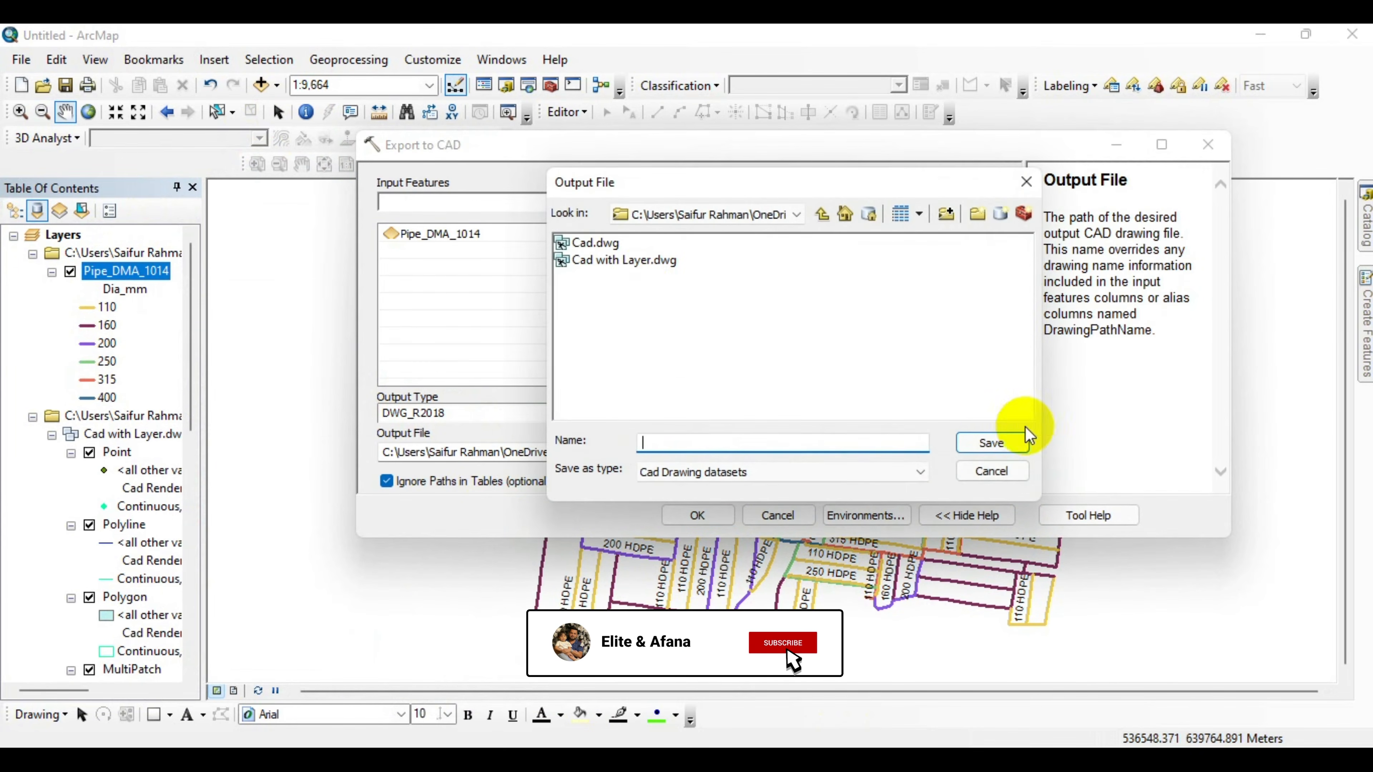
click(627, 260)
click(792, 444)
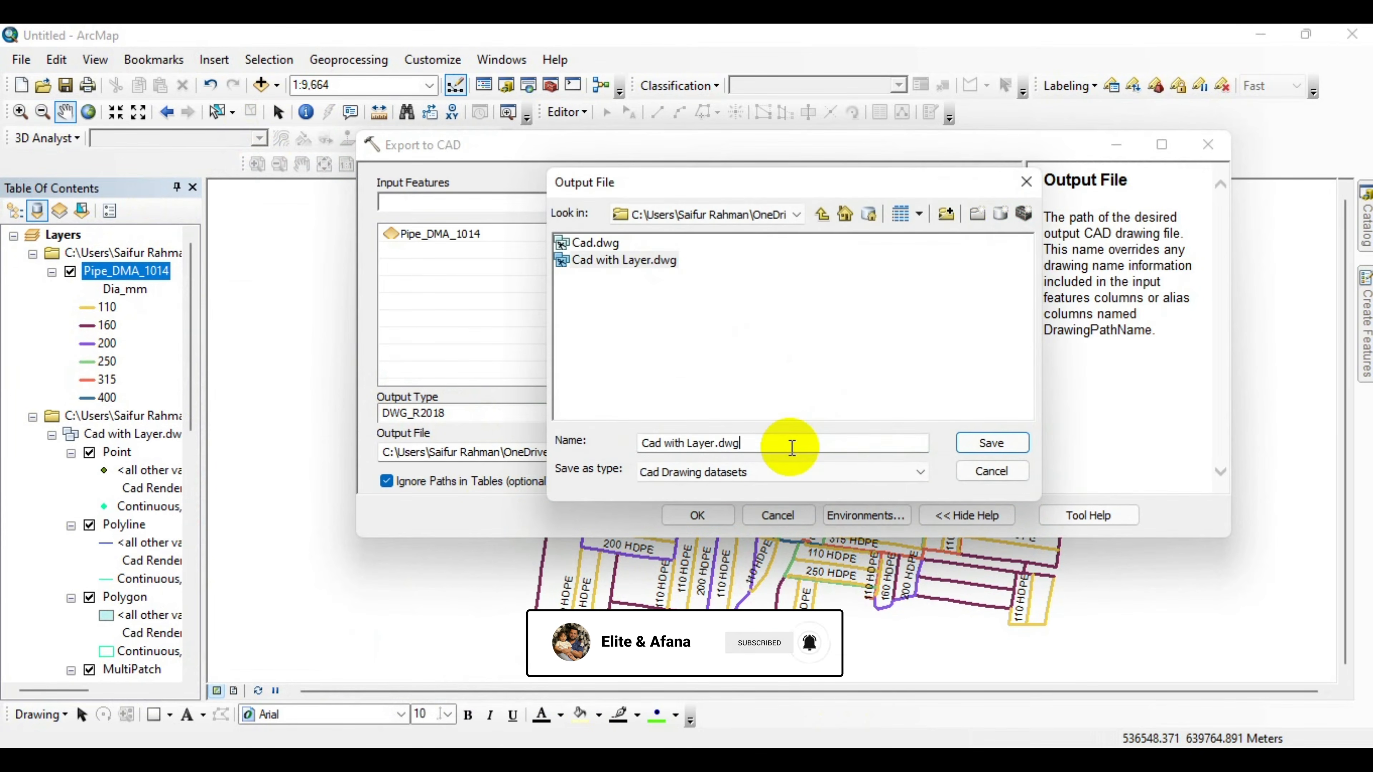
key(BackSpace)
key(BackSpace)
key(BackSpace)
key(BackSpace)
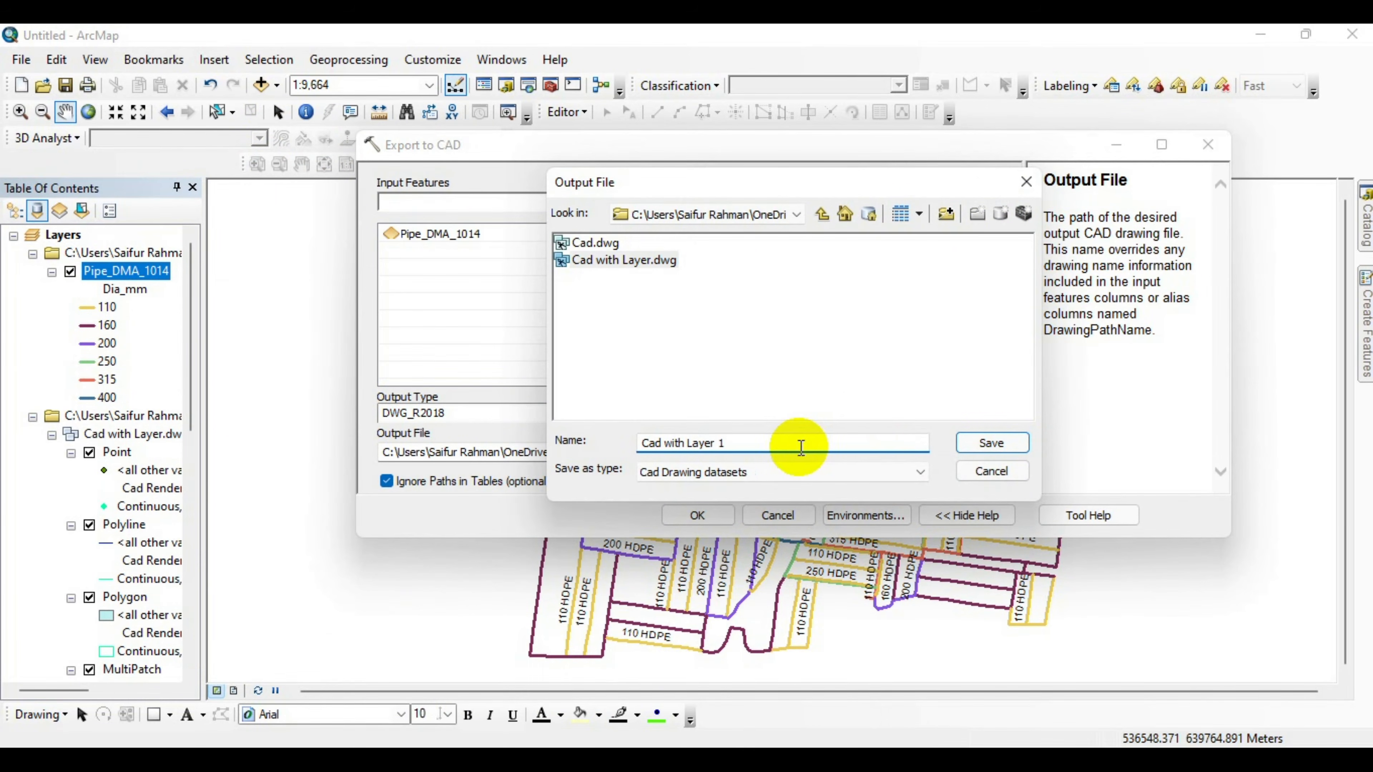
click(989, 443)
click(694, 517)
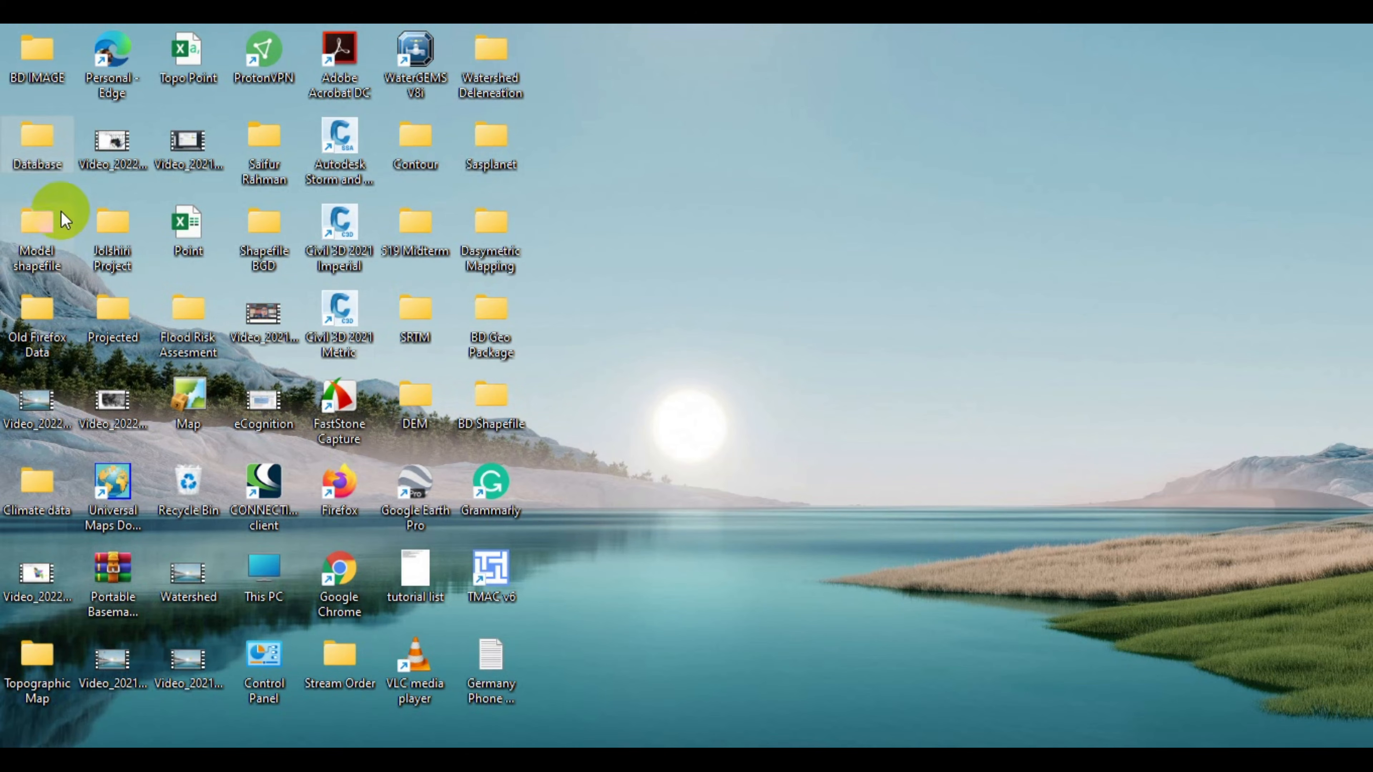
Open Cad with Layer 1.dwg from the Database\BTM folder in AutoCAD, continuing past the foreign-file warning.
click(48, 157)
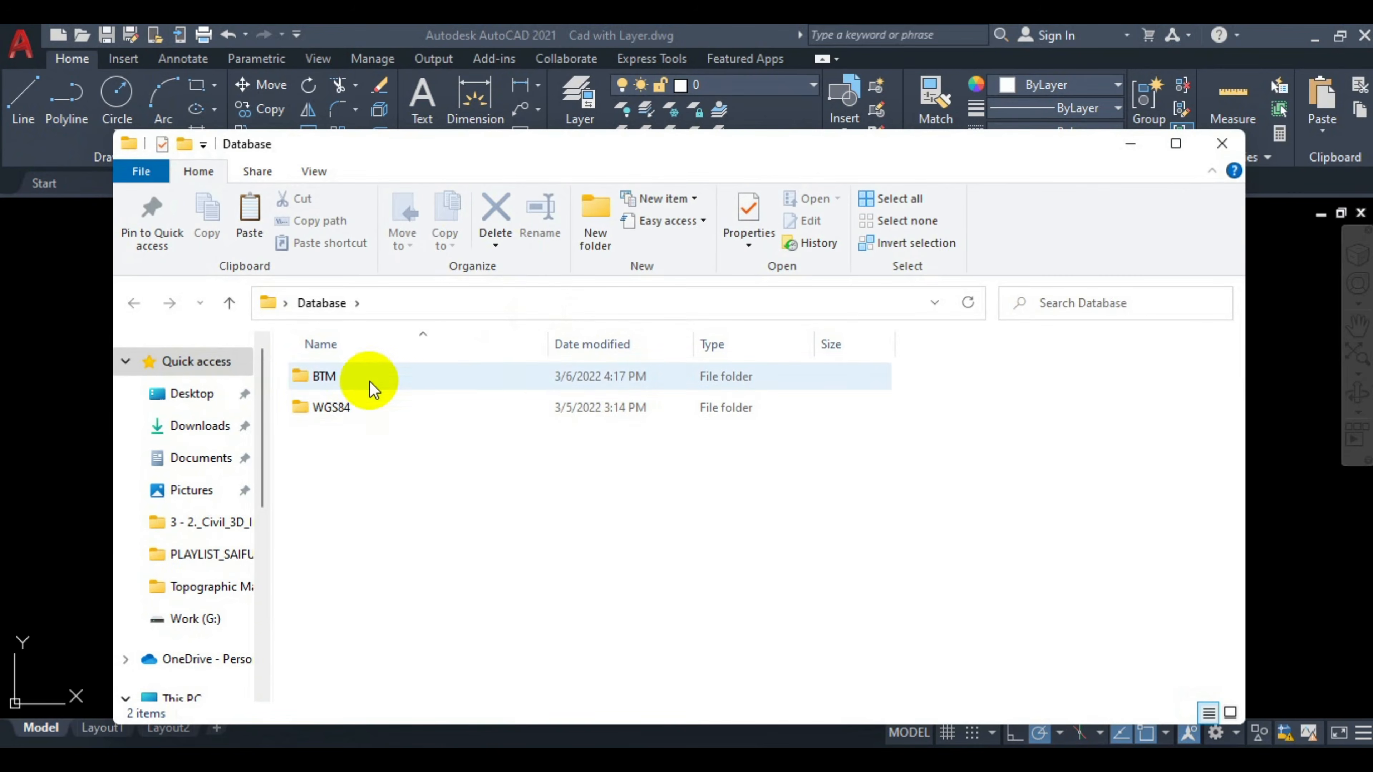
double_click(372, 380)
click(1174, 143)
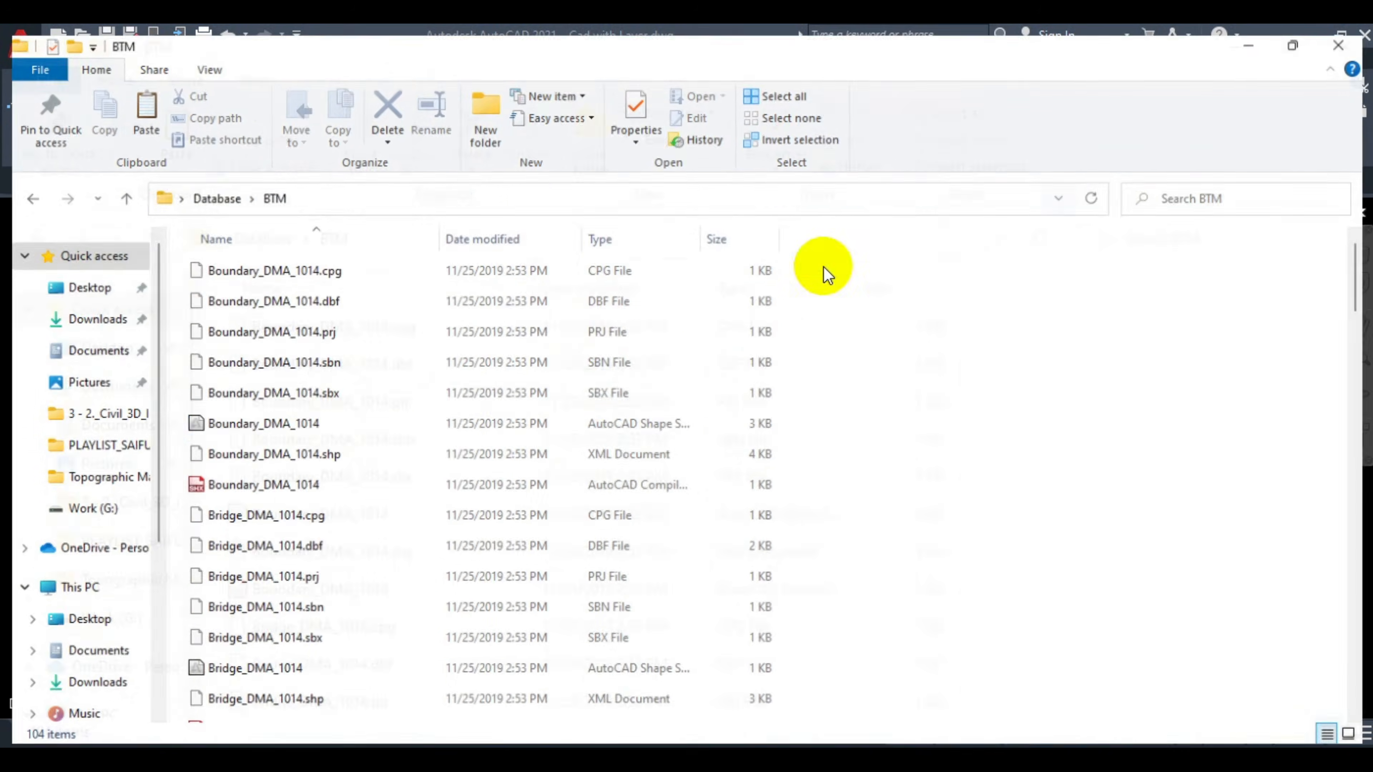
scroll(489, 427, down, 4)
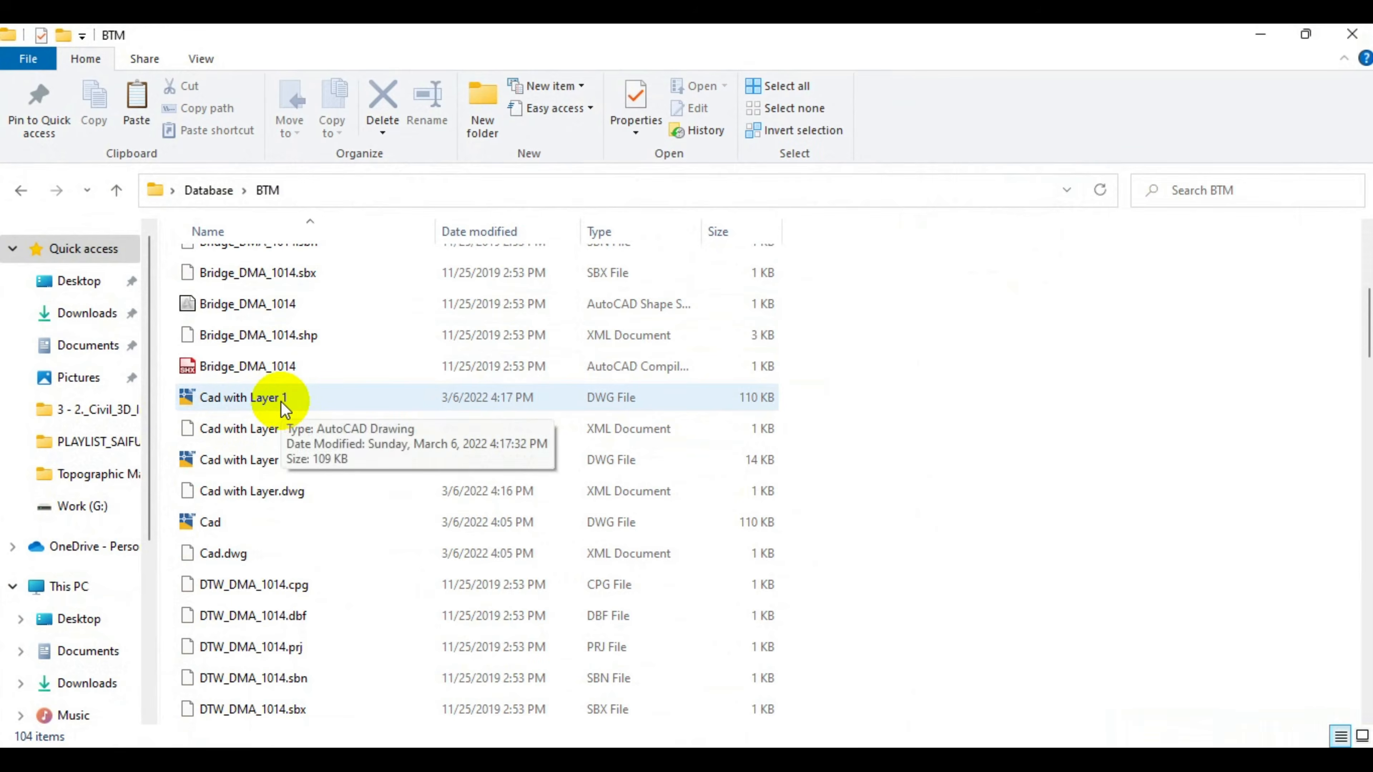
double_click(294, 399)
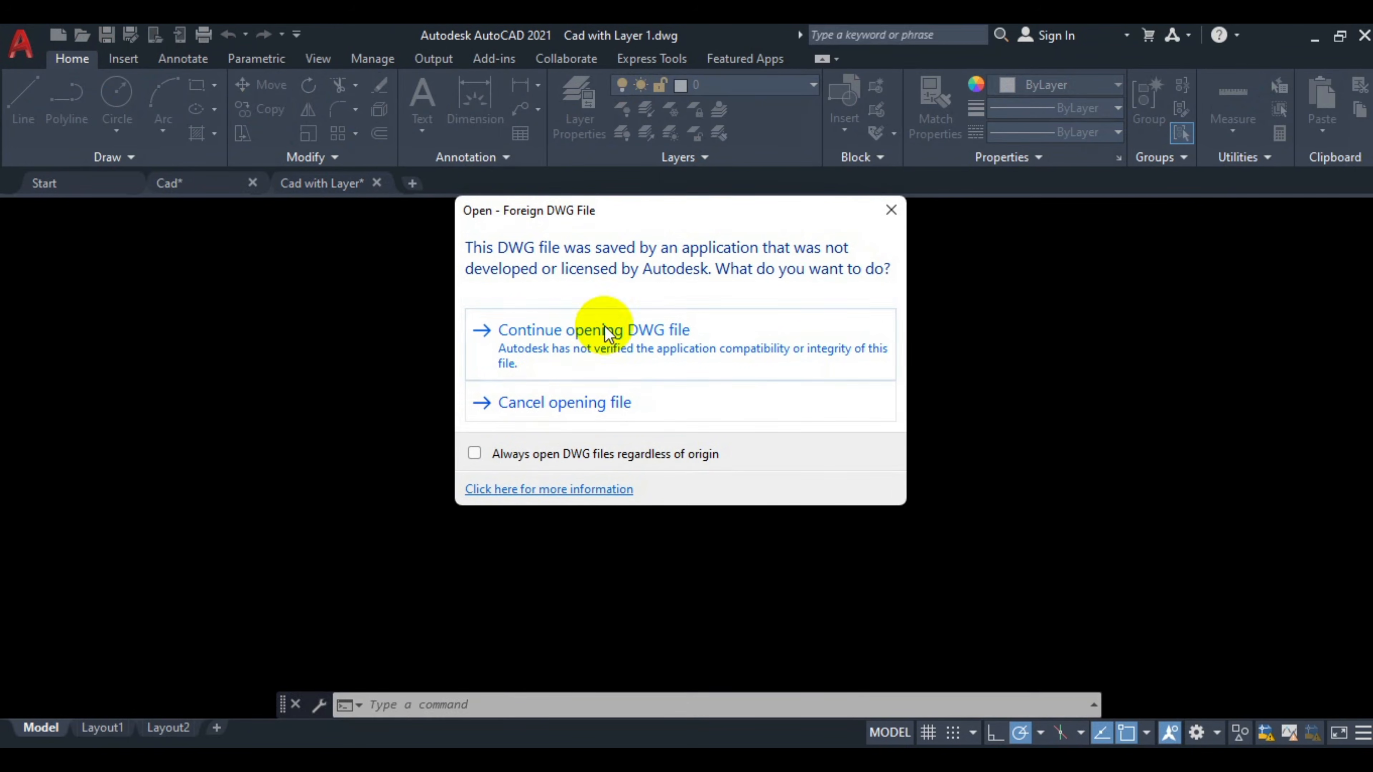
click(635, 350)
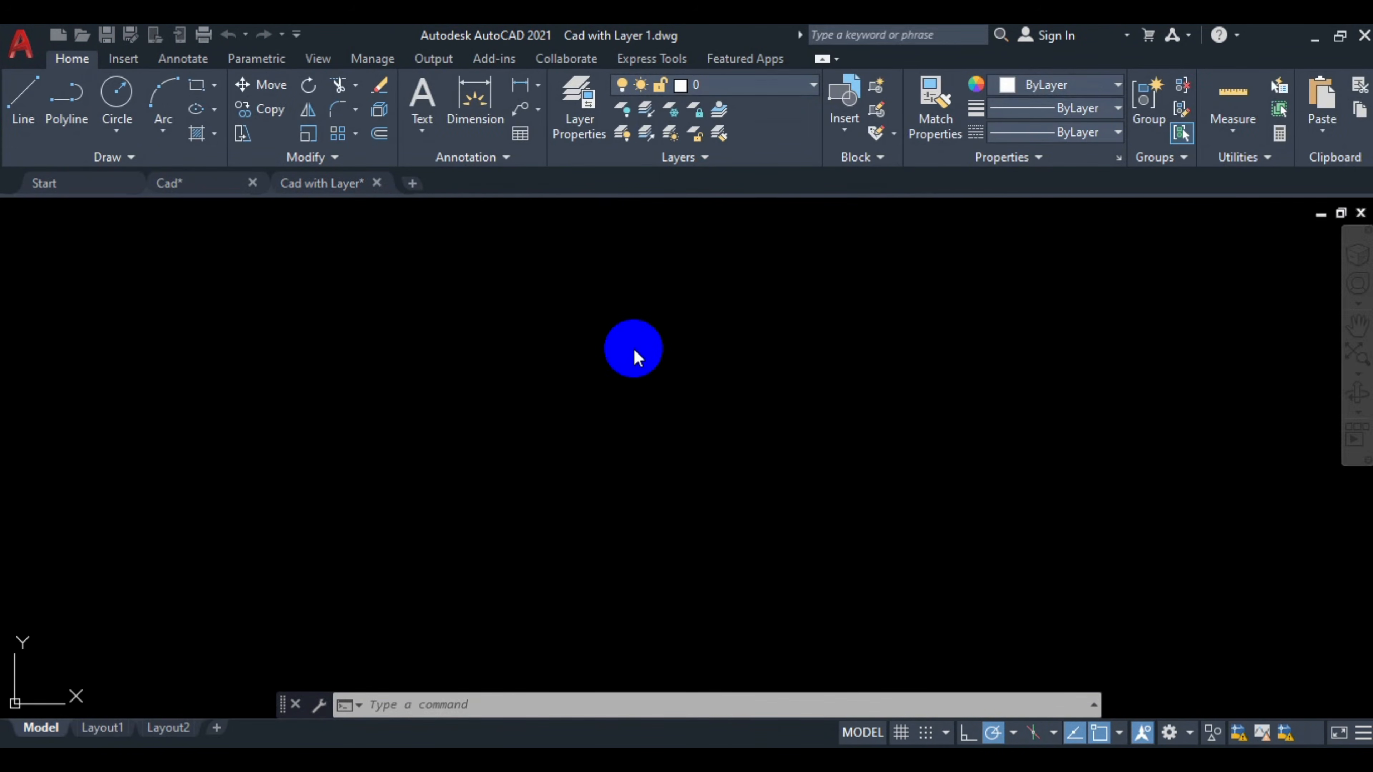
Zoom to the drawing extents and review the layer list of the new drawing.
middle_click(625, 377)
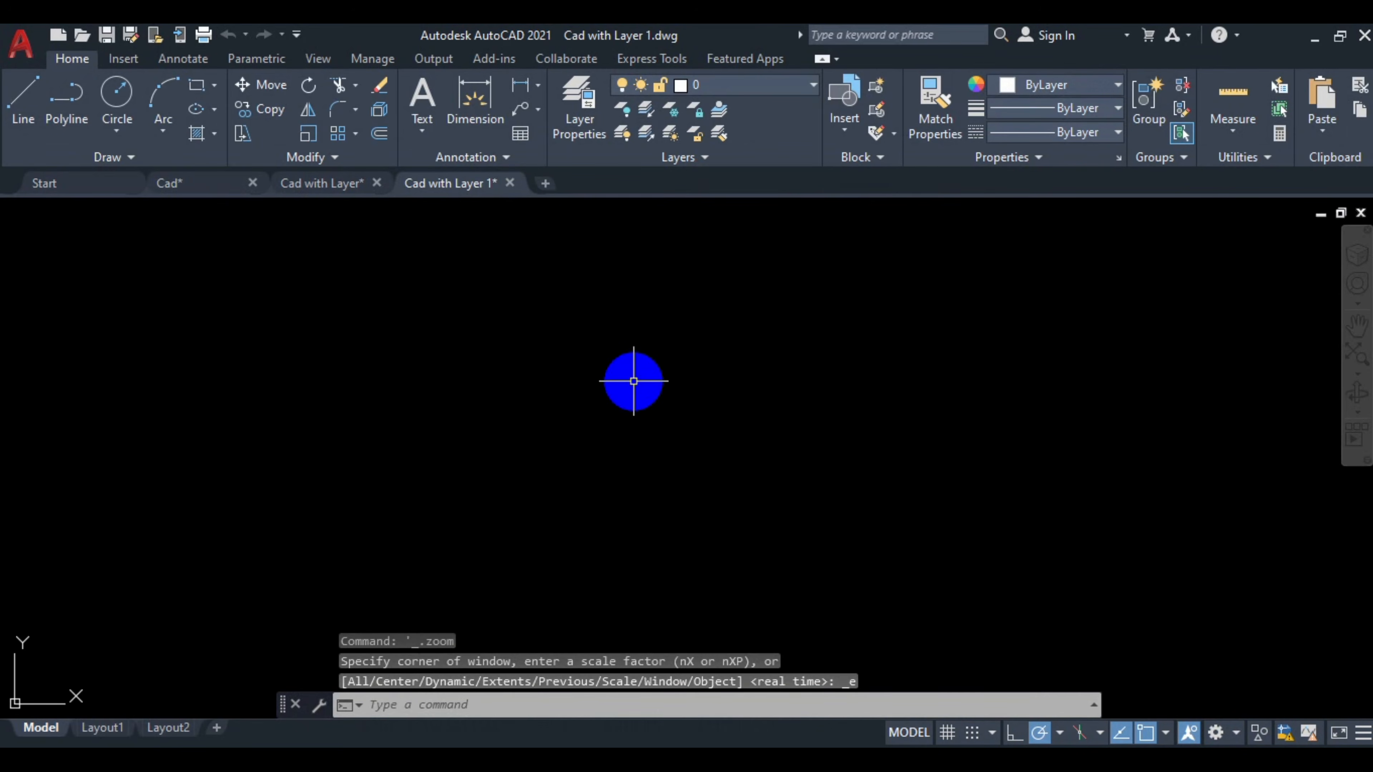
click(731, 86)
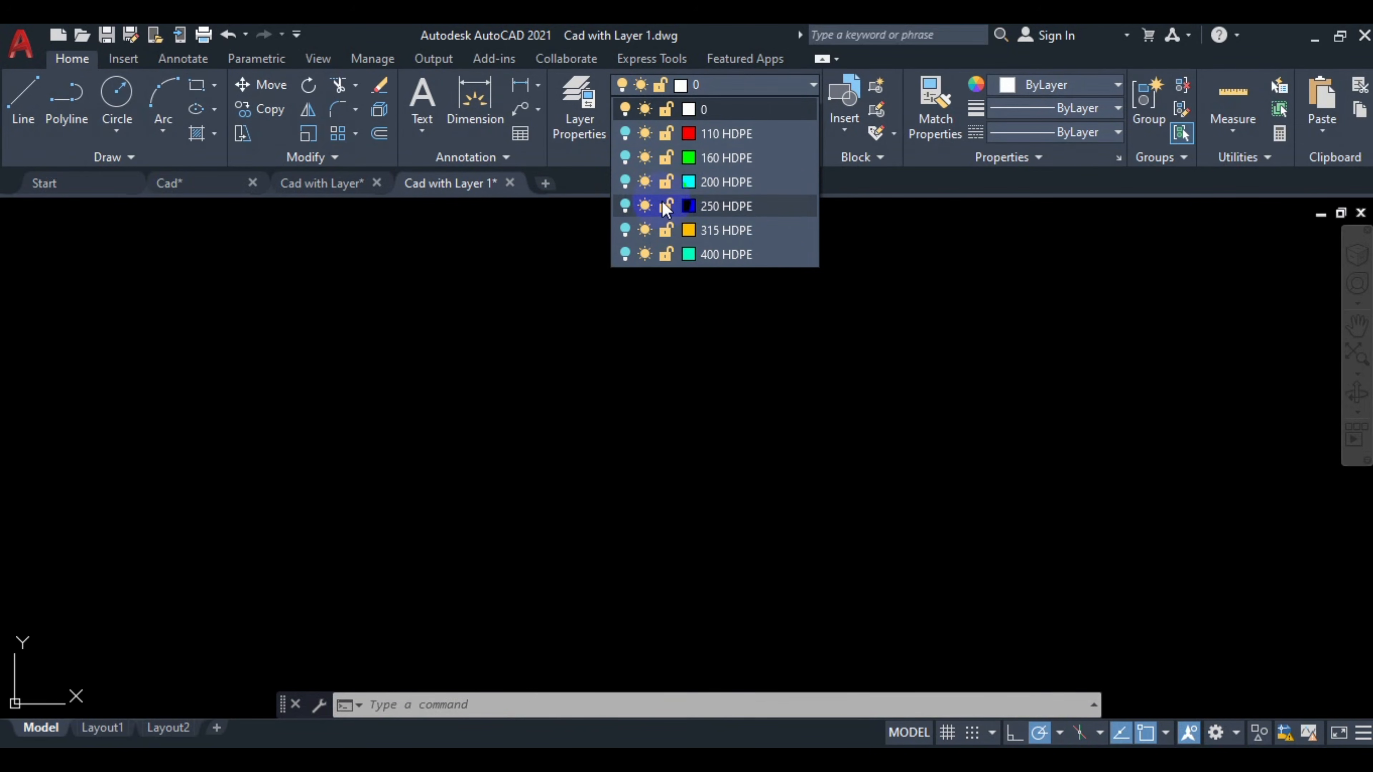
click(751, 438)
key(Escape)
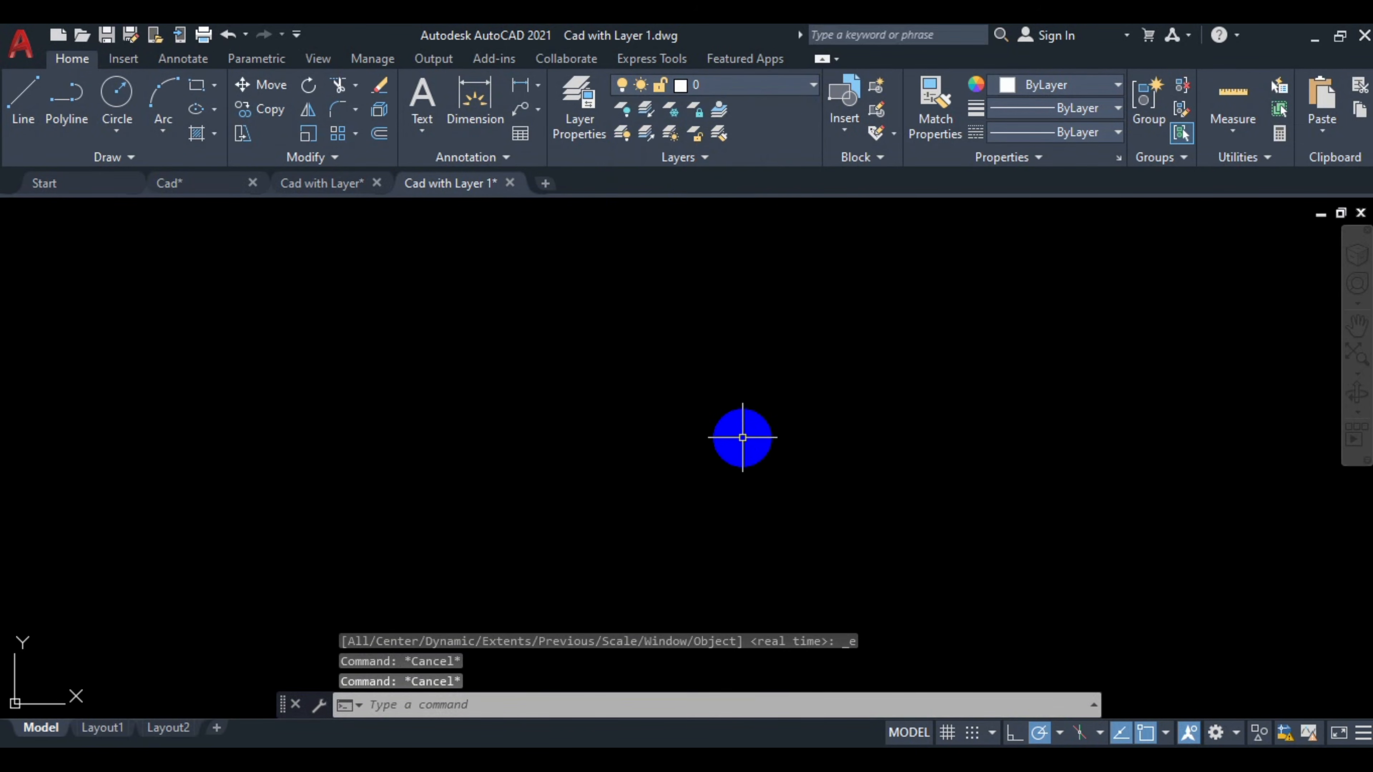
Open the Layer Properties Manager, select all layers and turn them all on.
text(LA)
key(Return)
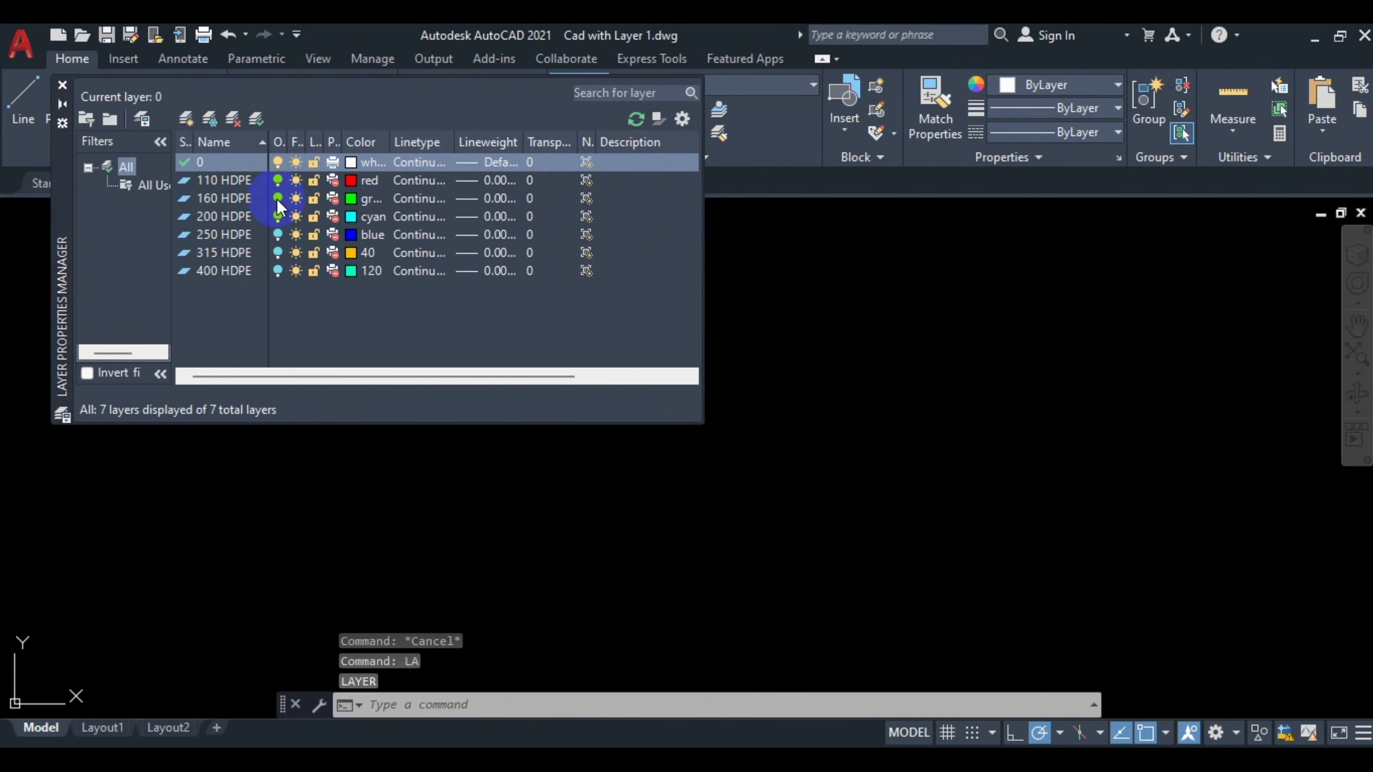
click(245, 179)
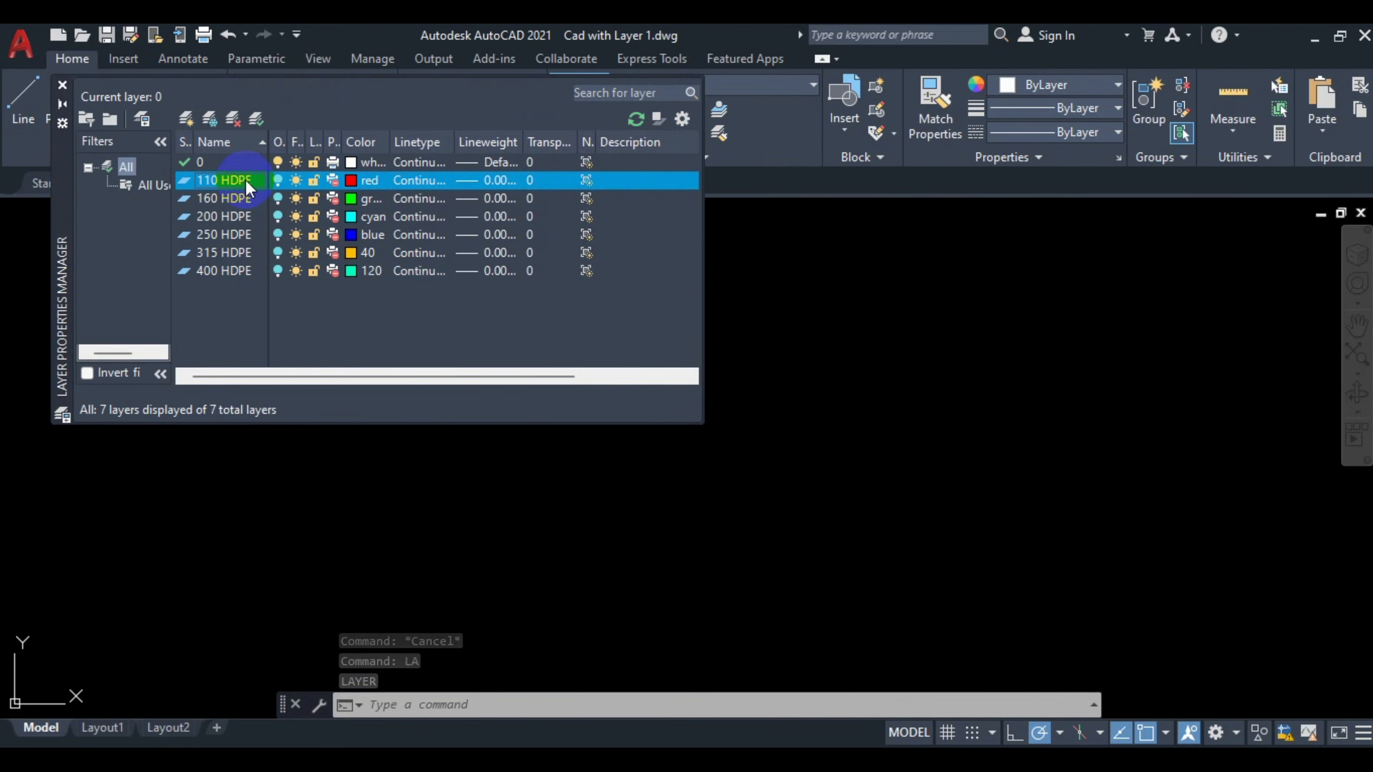
key(ctrl+a)
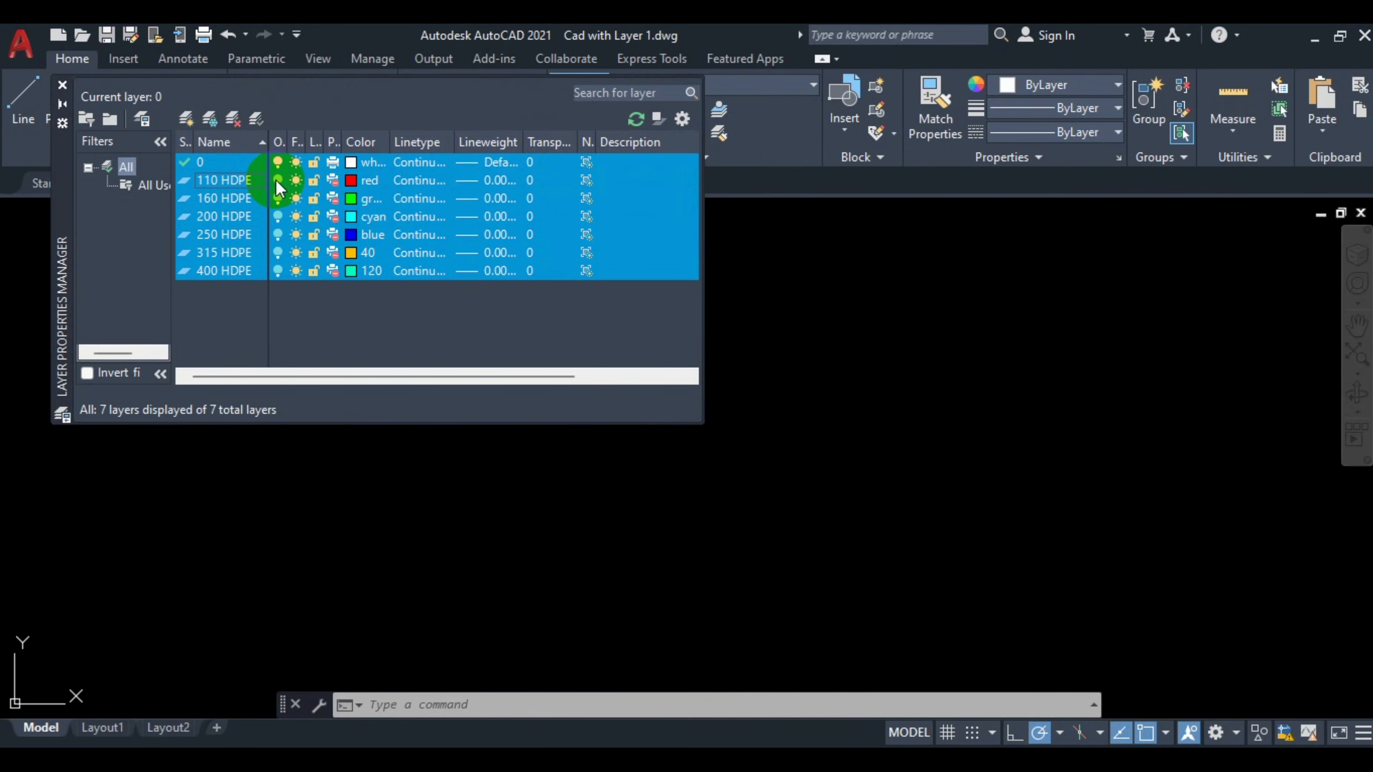
click(277, 180)
click(338, 200)
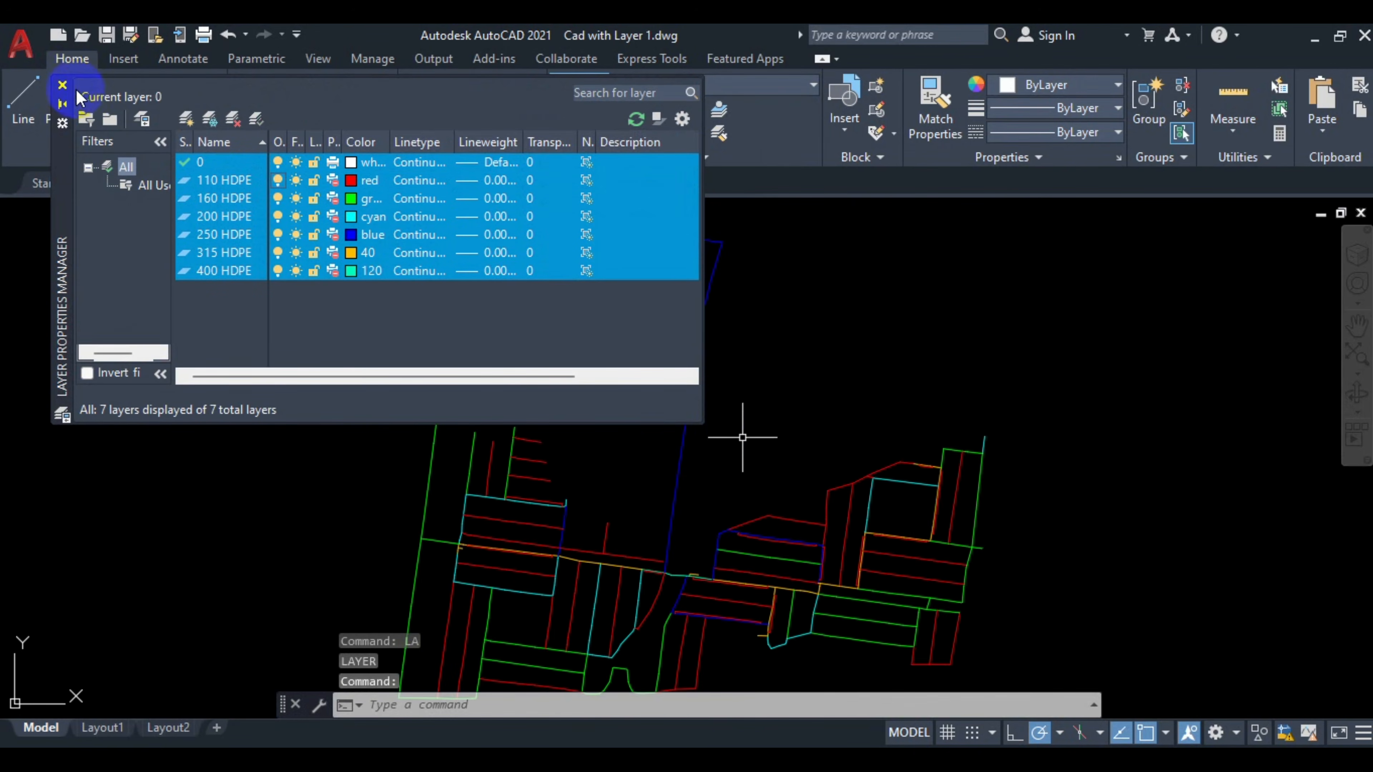
click(63, 84)
Examine the pipe network and the diameter layers listed in the drawing.
drag(662, 346, 852, 316)
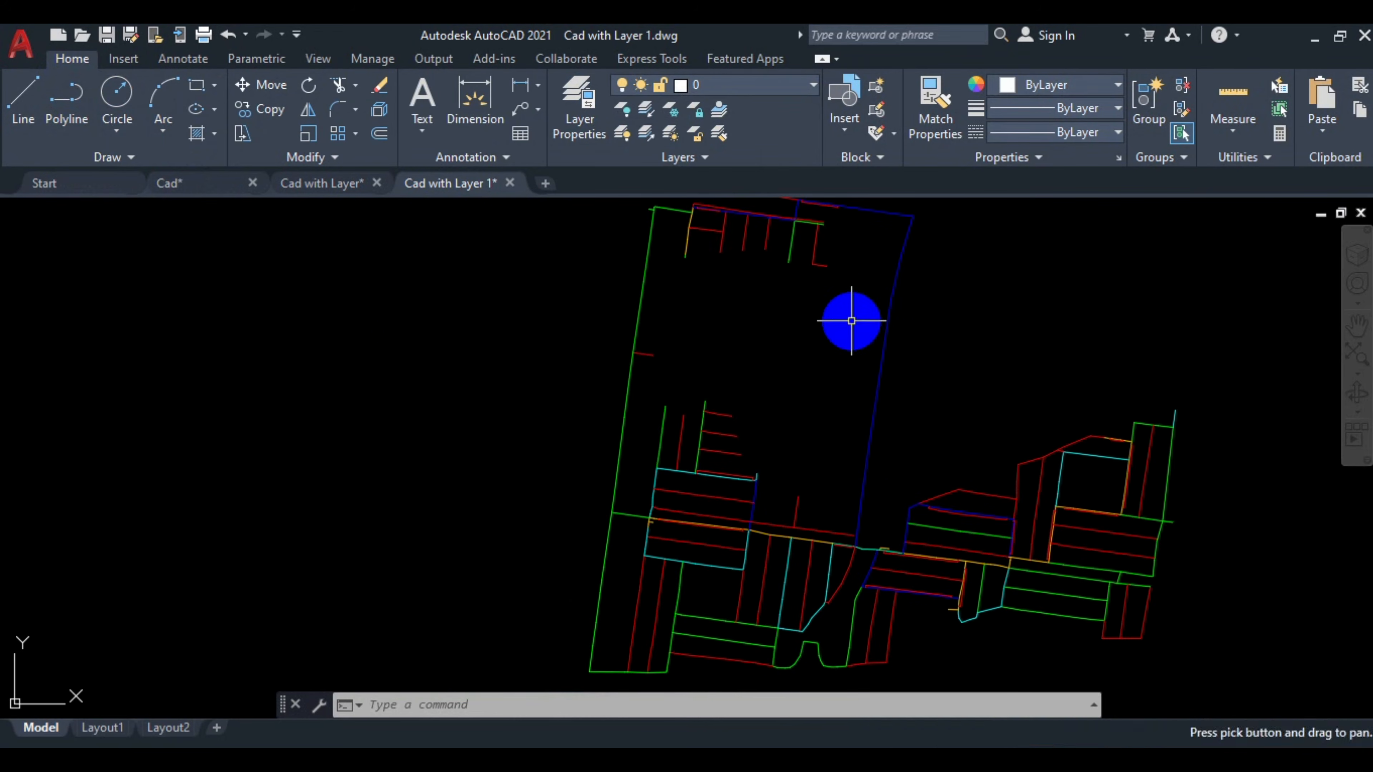
drag(870, 266, 821, 323)
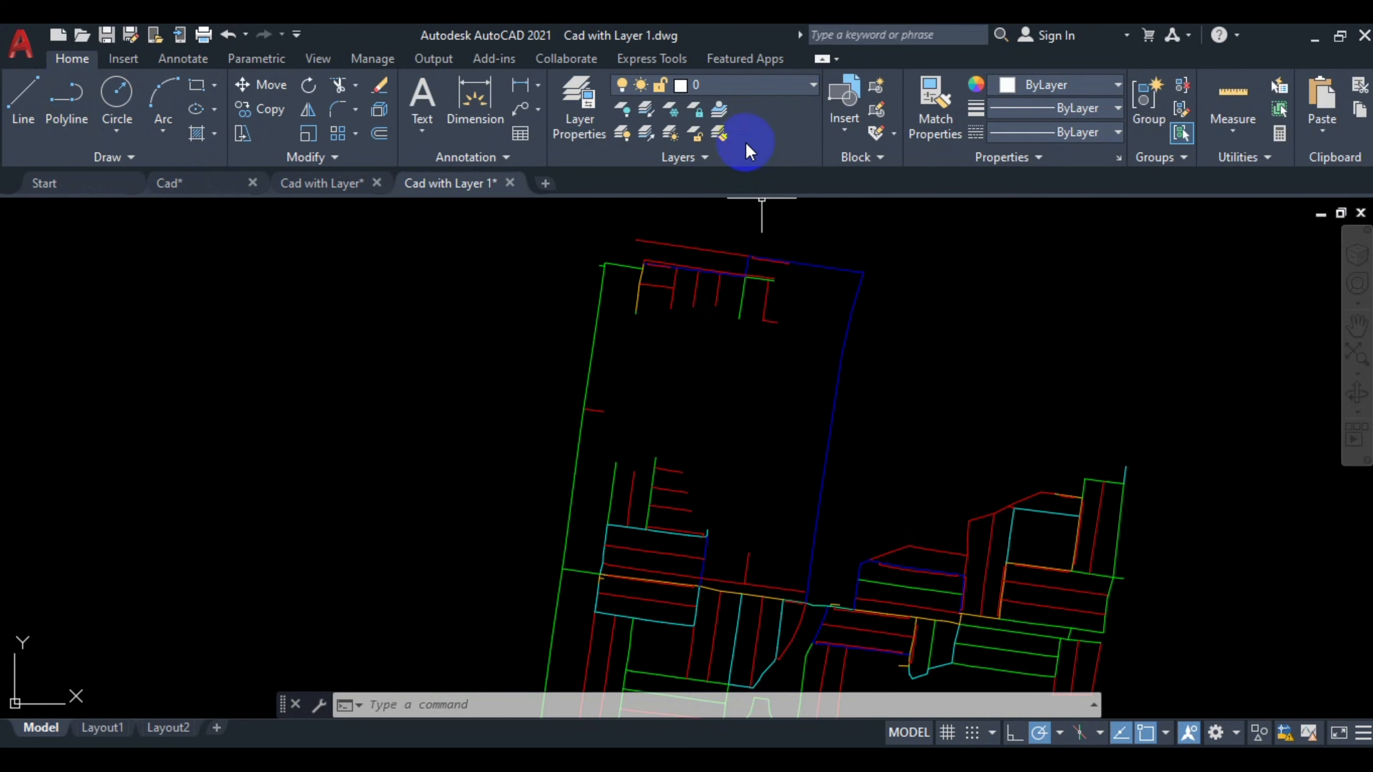
click(739, 86)
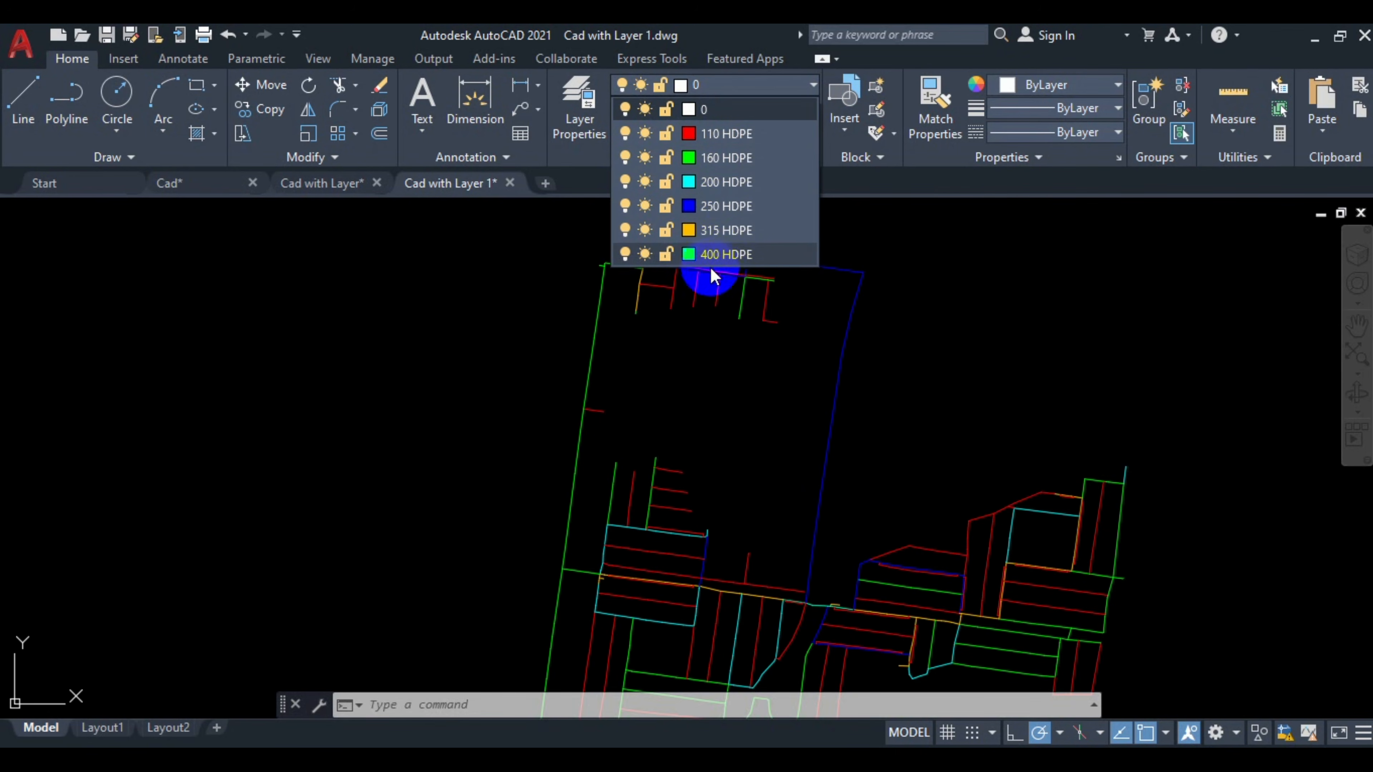
Select one pipe and use Select Similar to highlight every pipe on the same diameter layer.
click(735, 414)
click(589, 359)
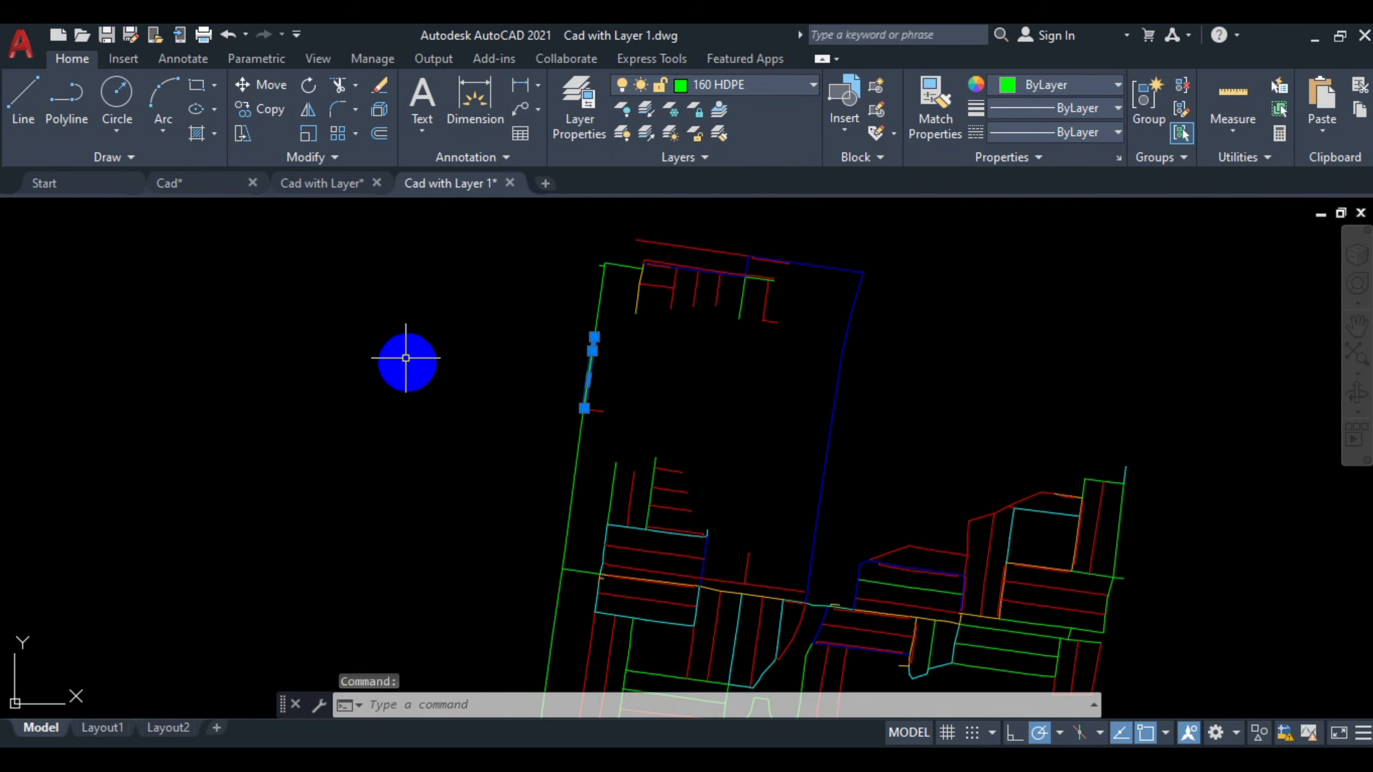
right_click(380, 278)
click(310, 290)
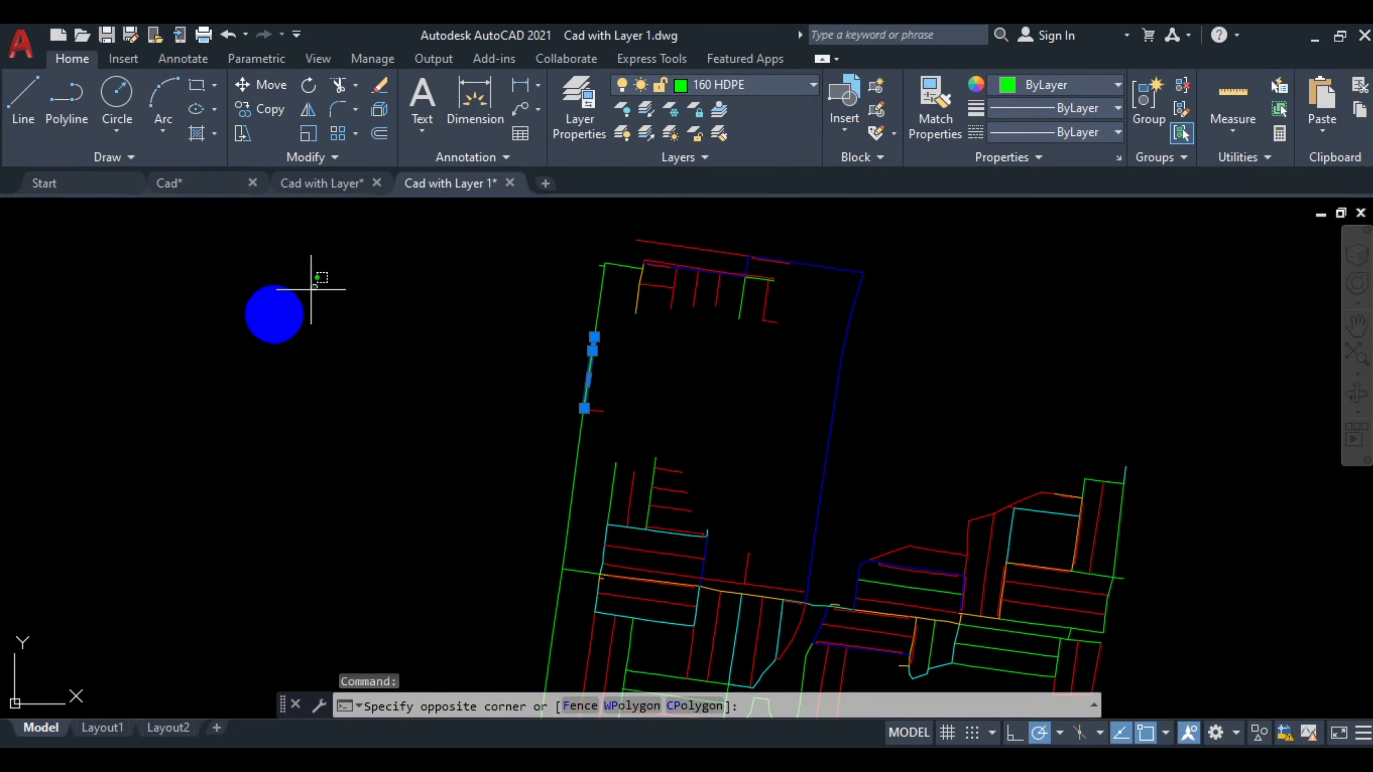
click(180, 422)
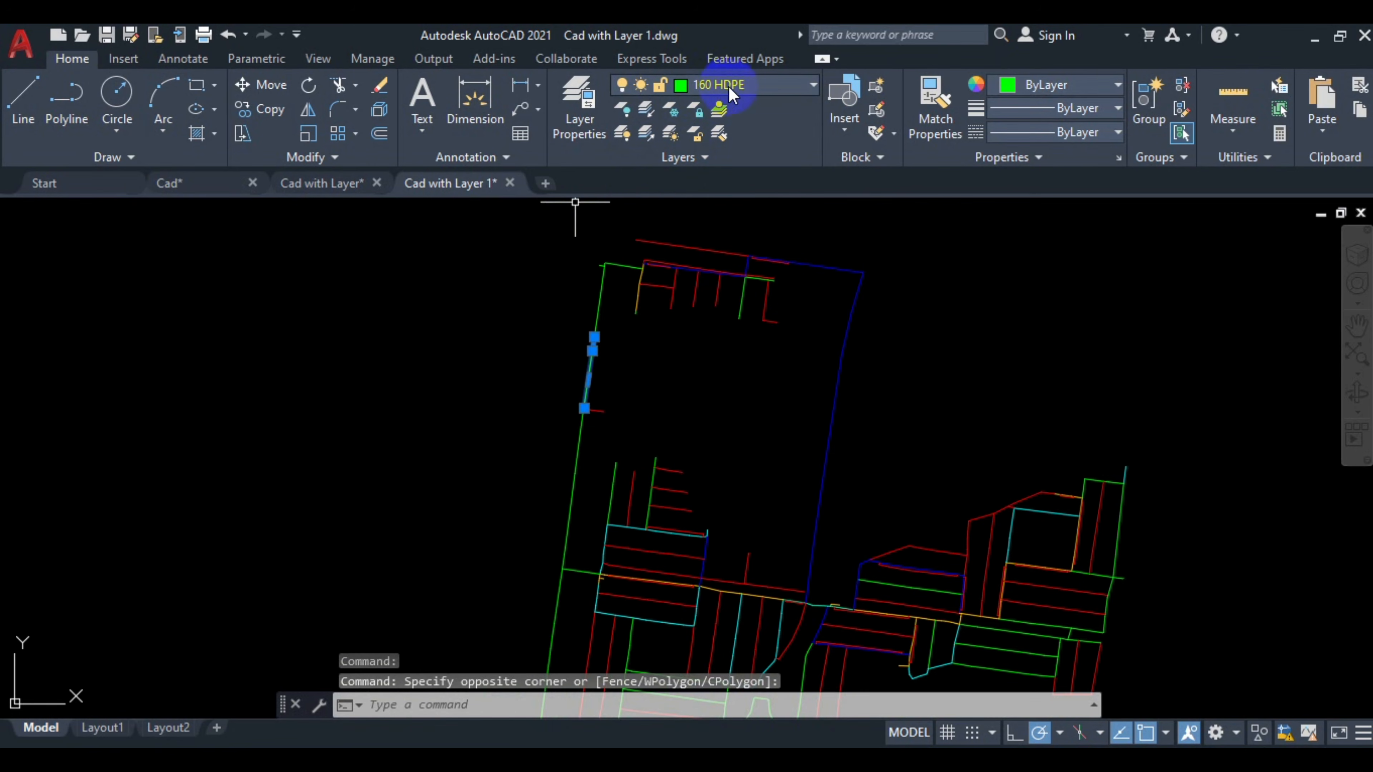
scroll(407, 270, down, 3)
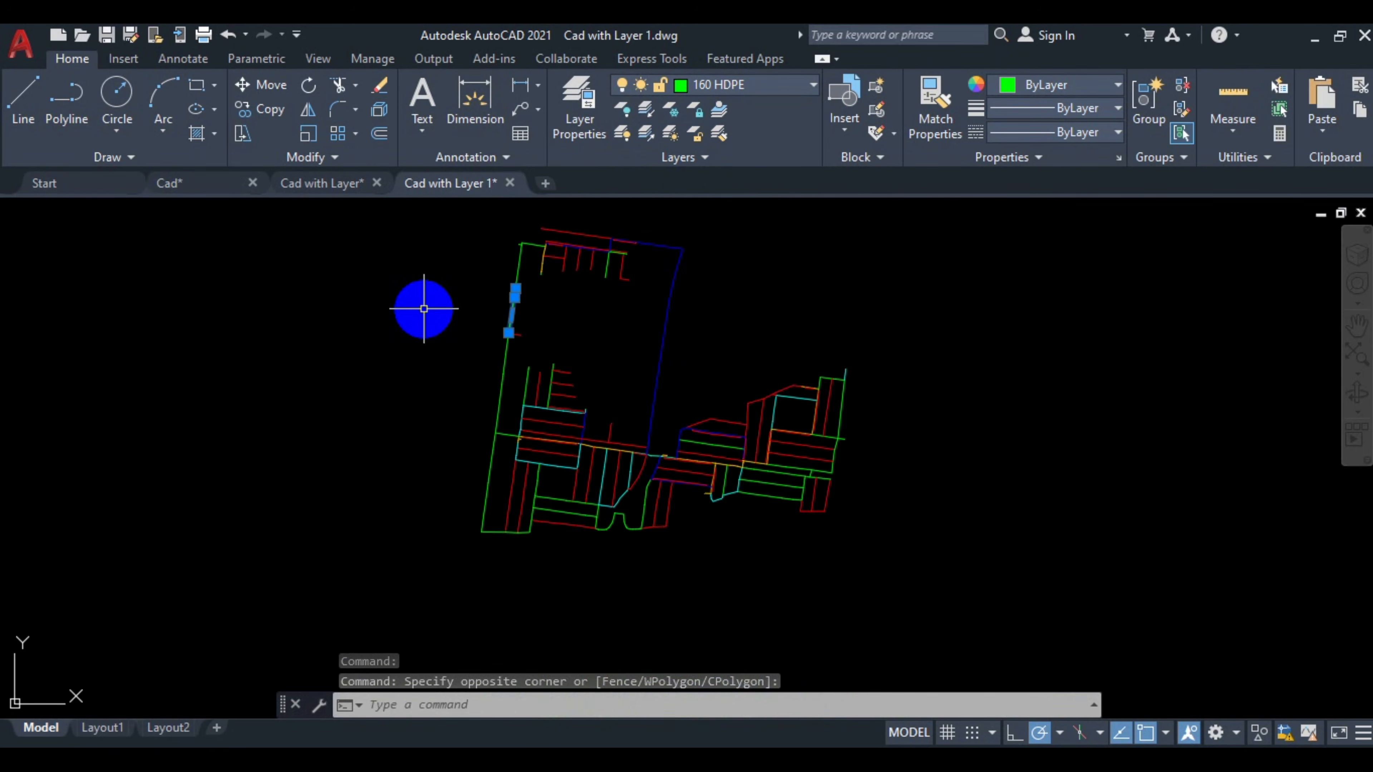
scroll(432, 309, up, 4)
right_click(498, 254)
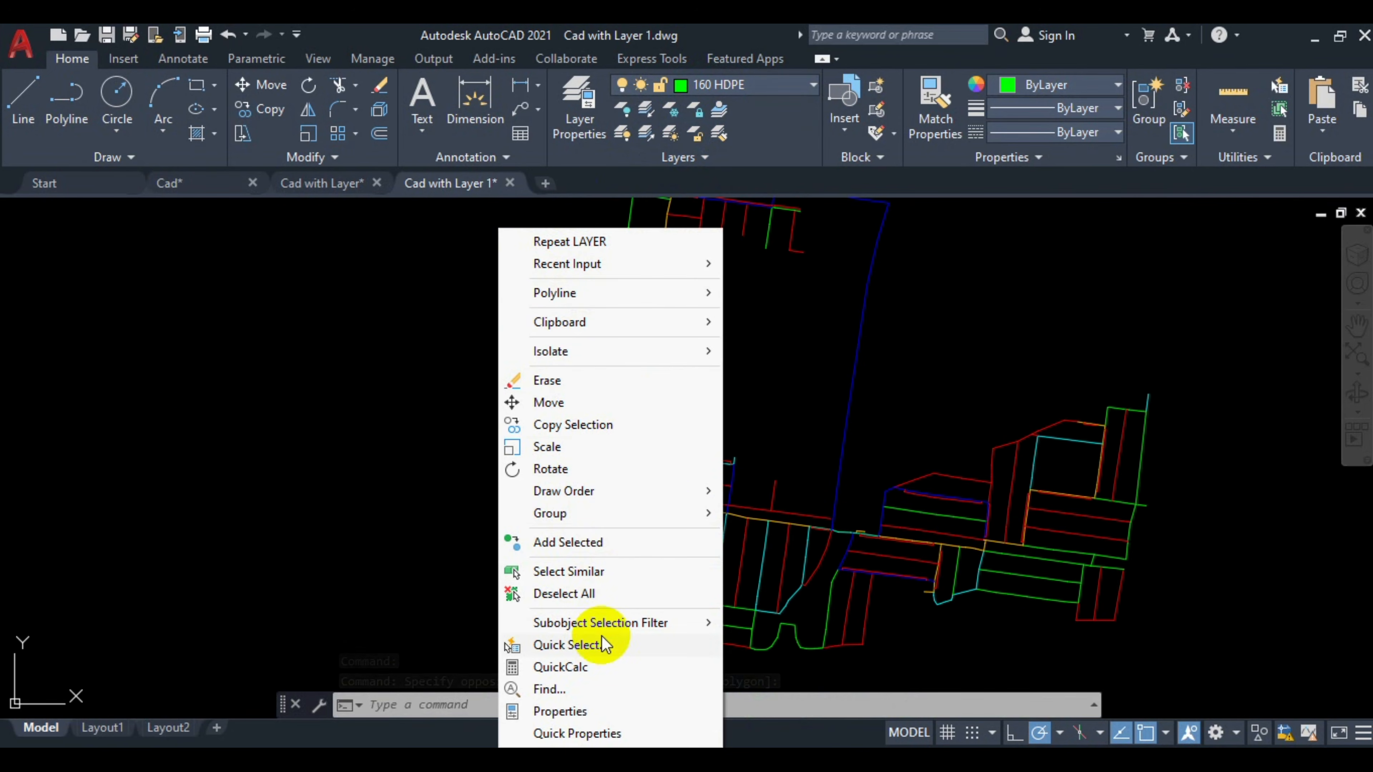
click(564, 573)
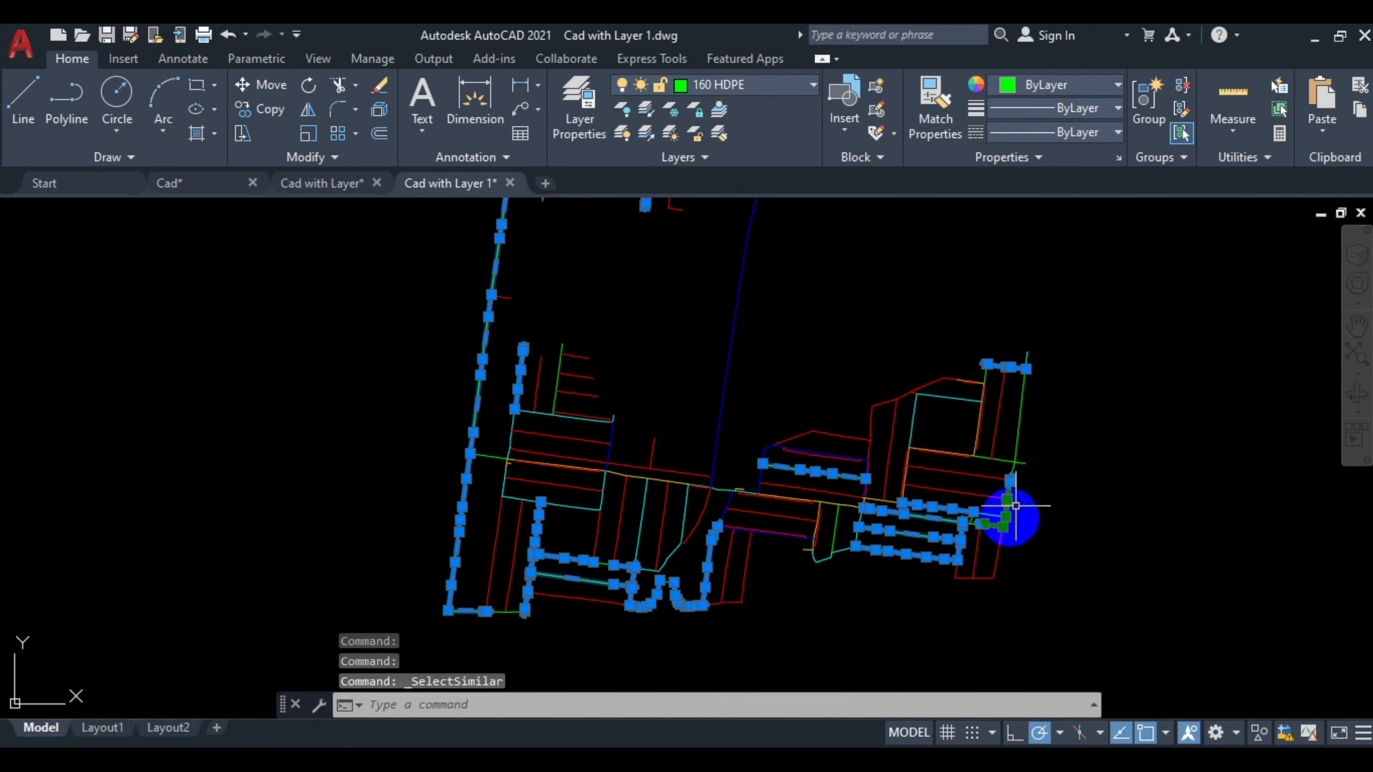
drag(749, 256, 813, 372)
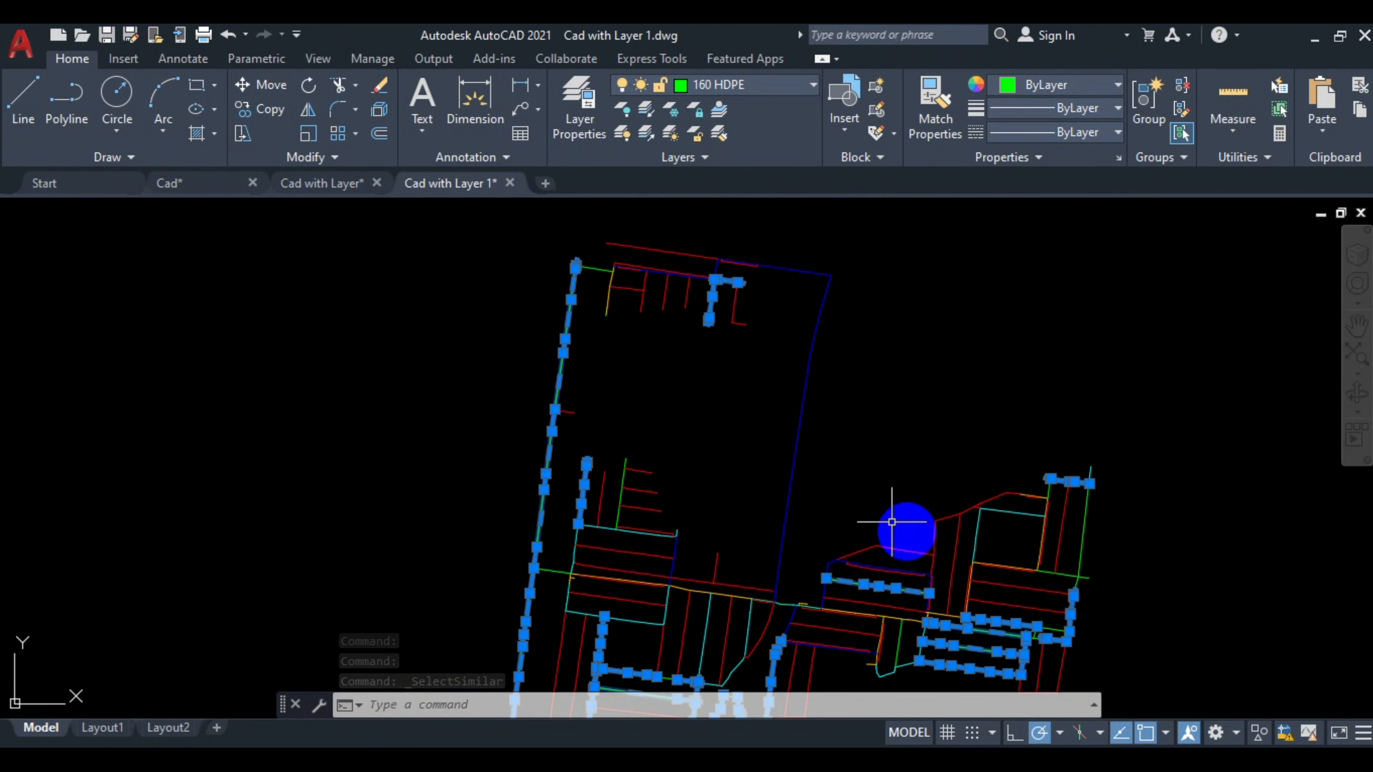
scroll(630, 273, up, 2)
Select a pipe on the 250 HDPE layer and highlight all similar pipes on that layer.
key(Escape)
click(957, 378)
click(861, 395)
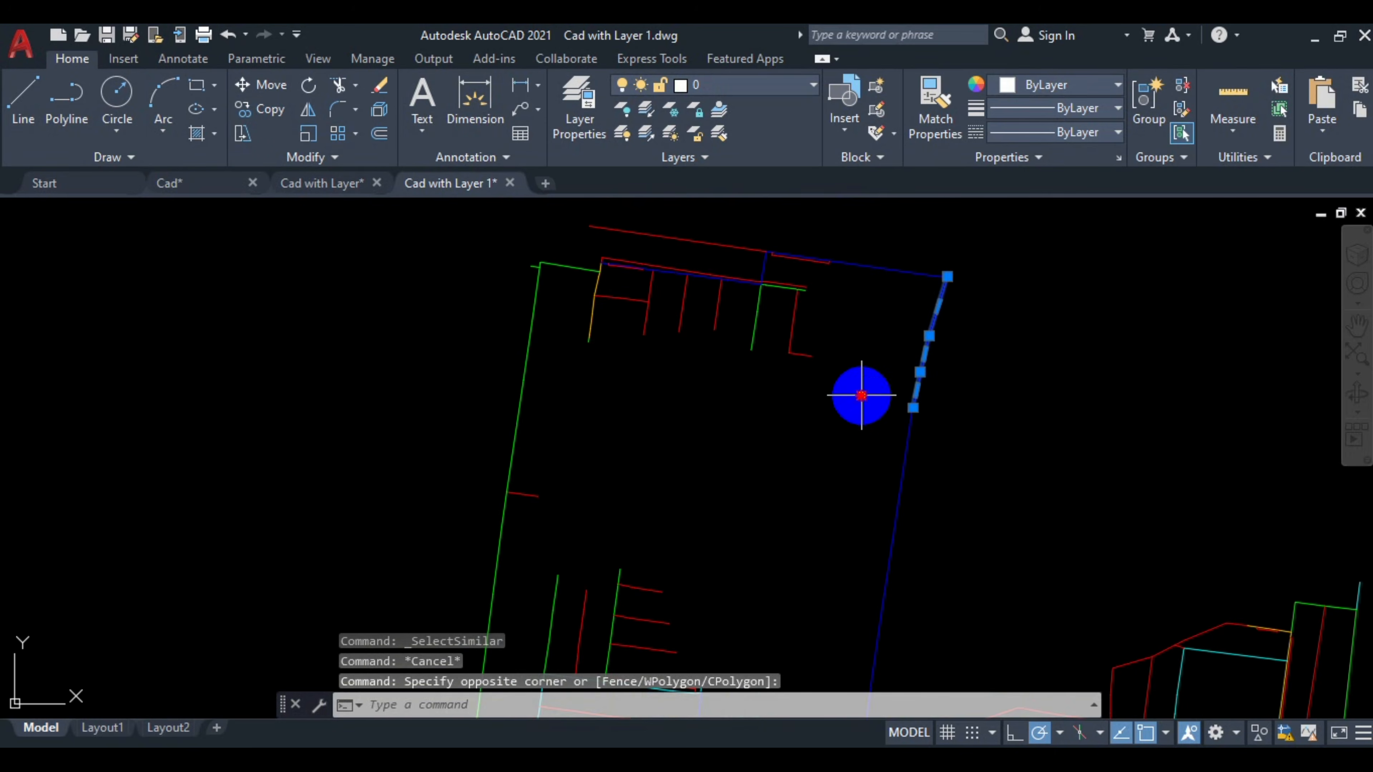
right_click(1026, 287)
click(1125, 570)
scroll(870, 335, down, 2)
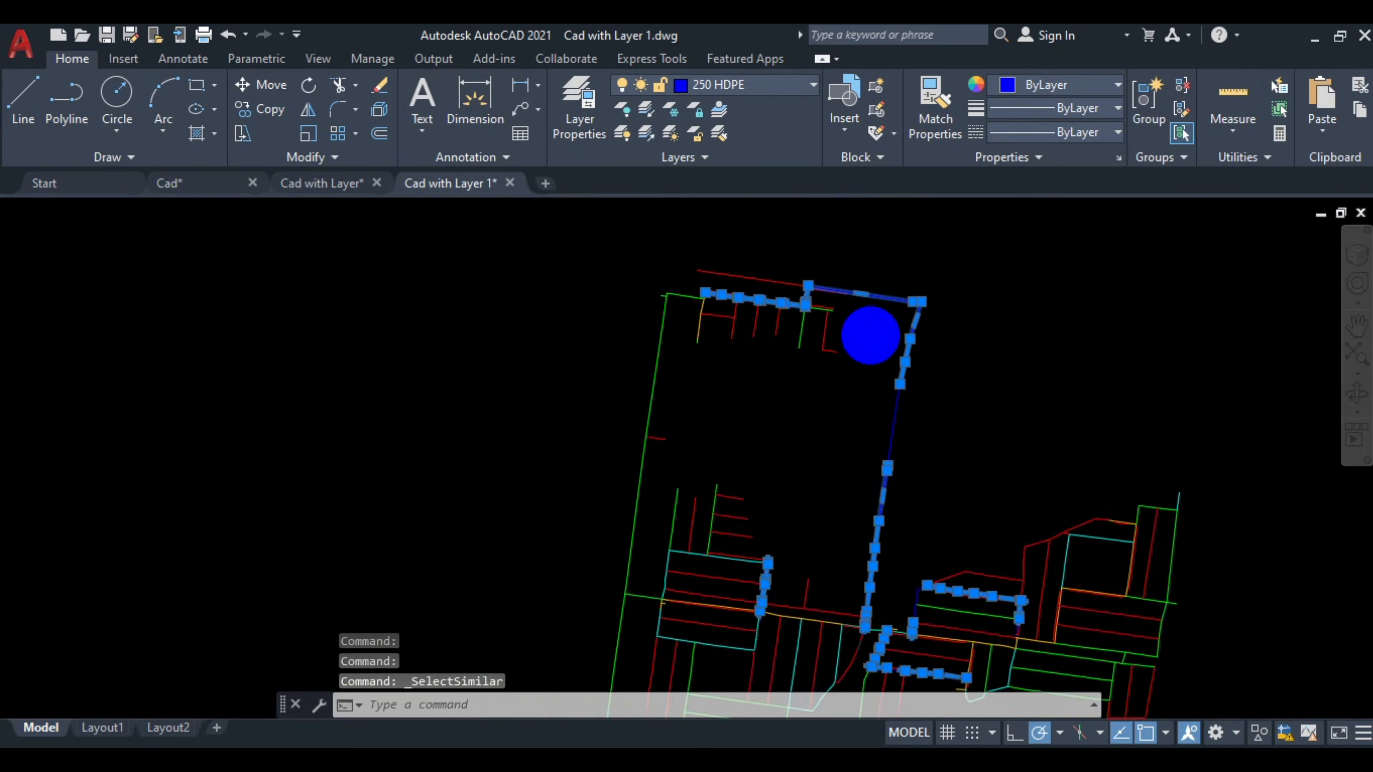
scroll(742, 357, up, 2)
key(Escape)
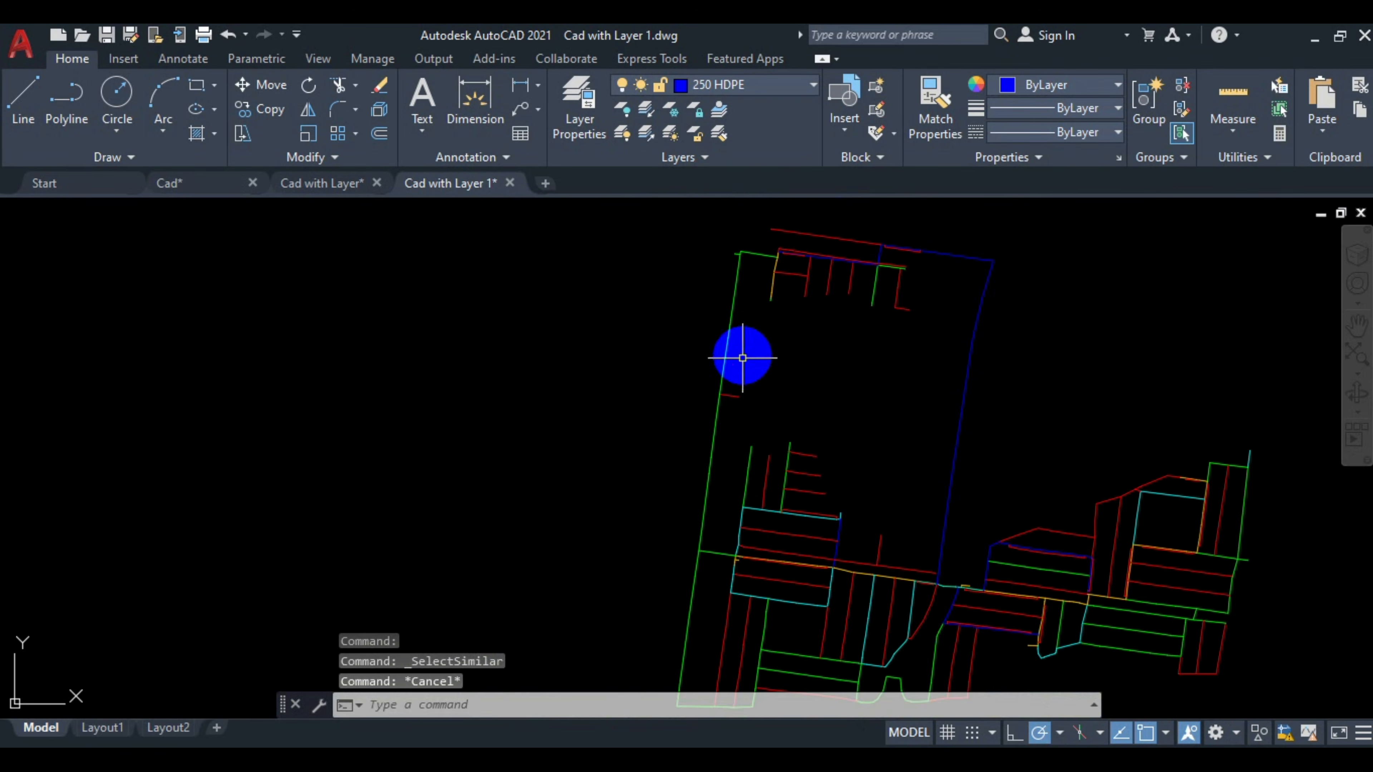
Open the Properties palette and inspect the layer of individual selected pipes across the network.
click(742, 357)
click(609, 307)
right_click(607, 306)
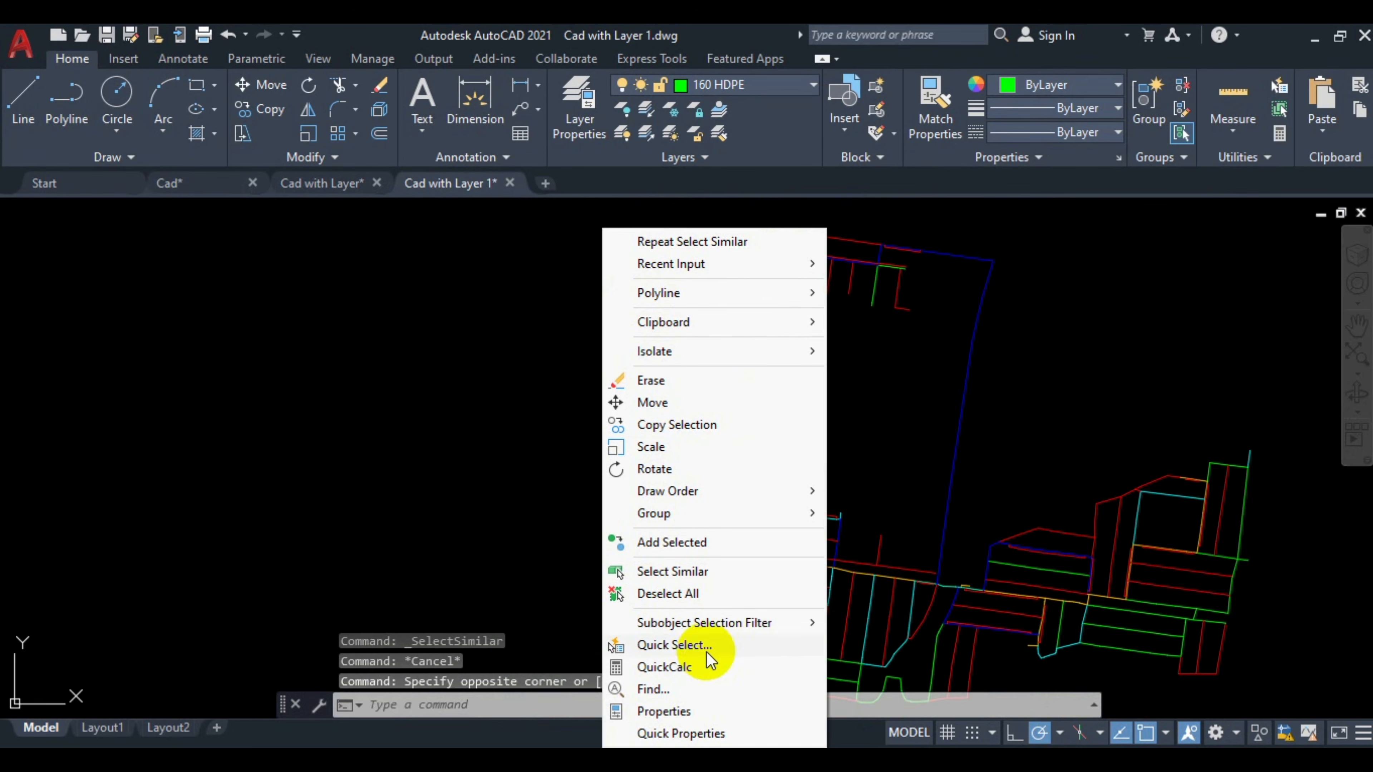
click(680, 711)
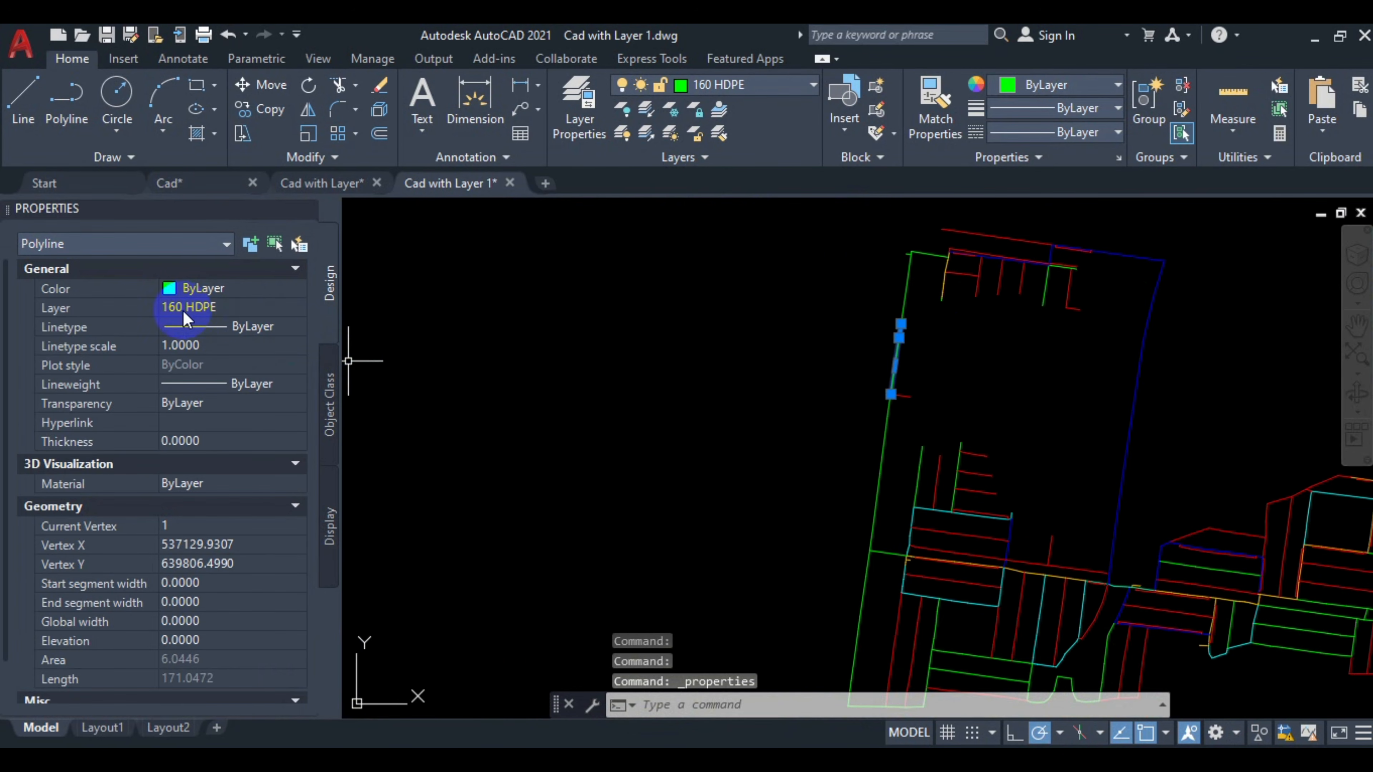
scroll(989, 465, up, 3)
key(Escape)
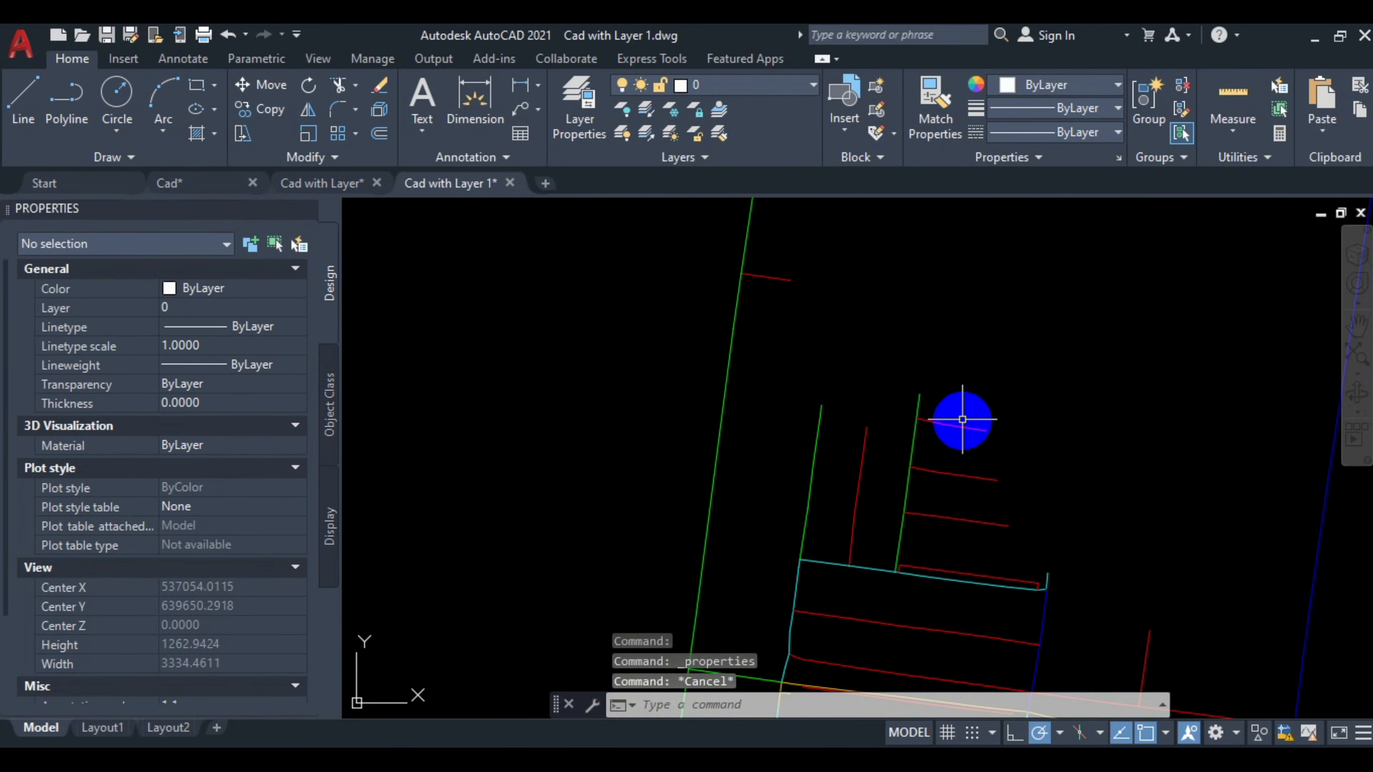
click(956, 430)
click(935, 421)
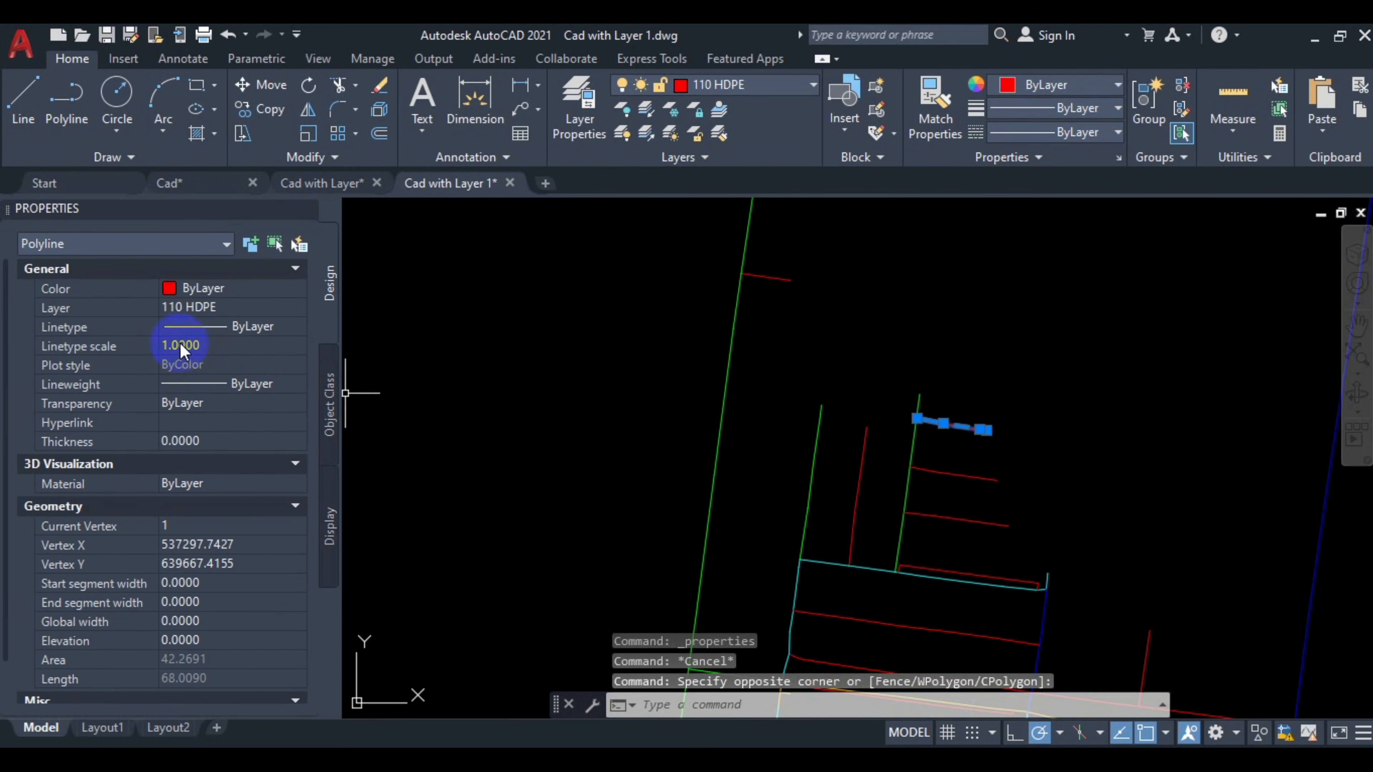
key(Escape)
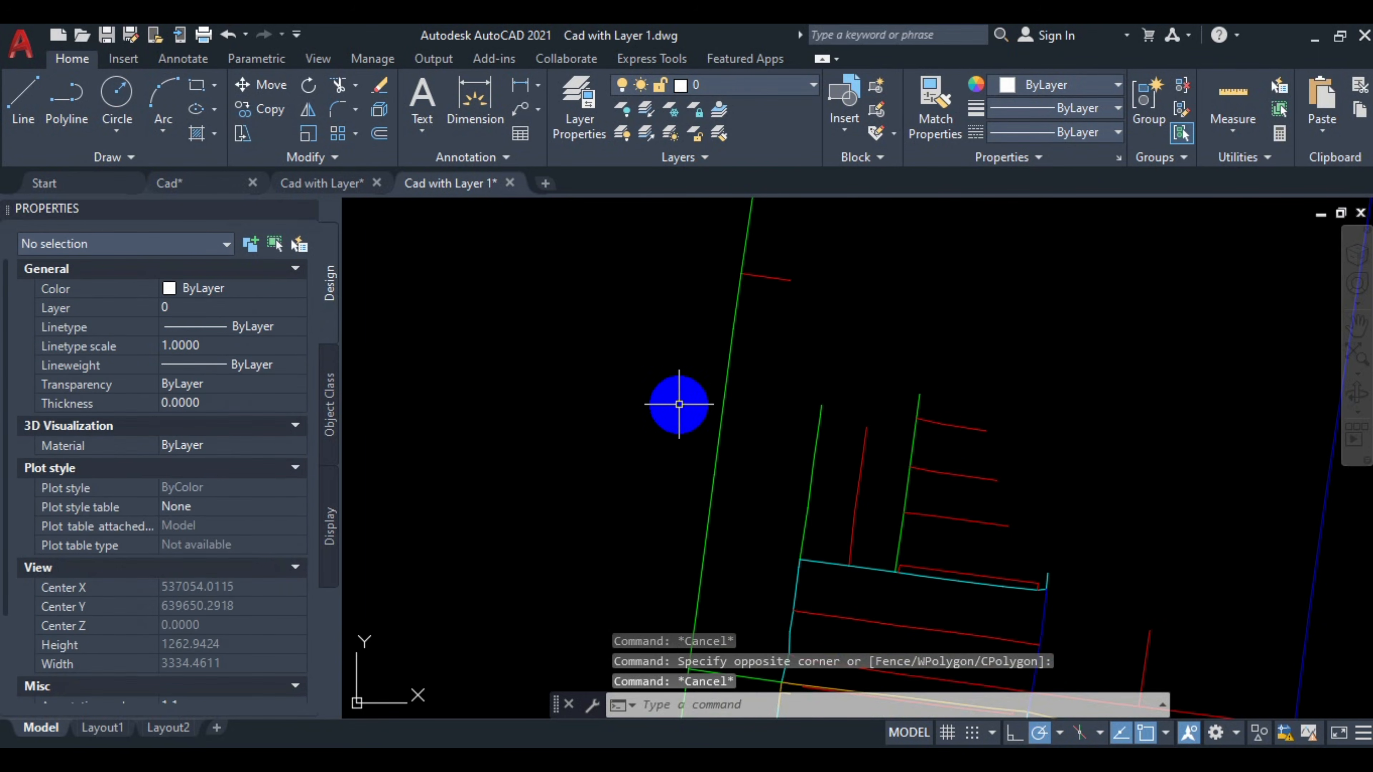
scroll(714, 361, down, 5)
middle_click(778, 381)
middle_click(778, 381)
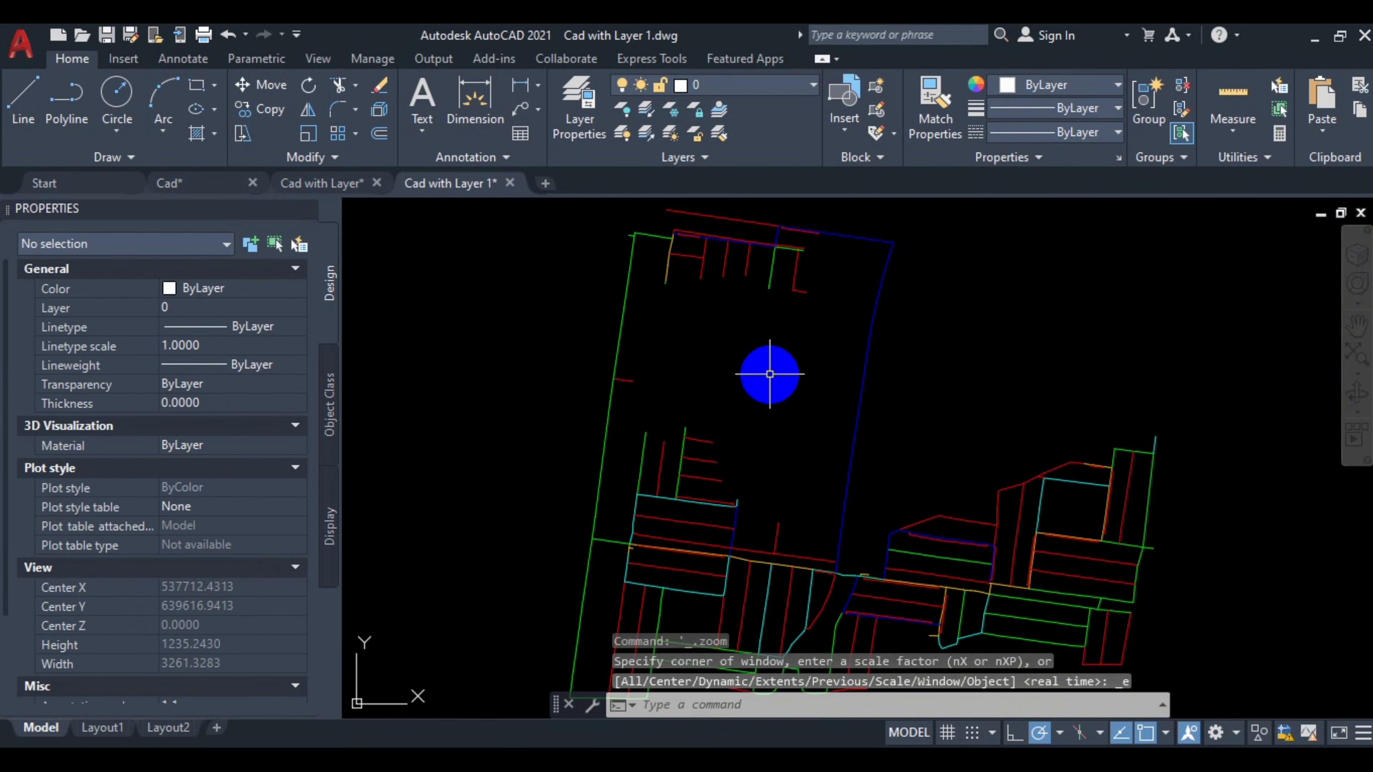
key(Escape)
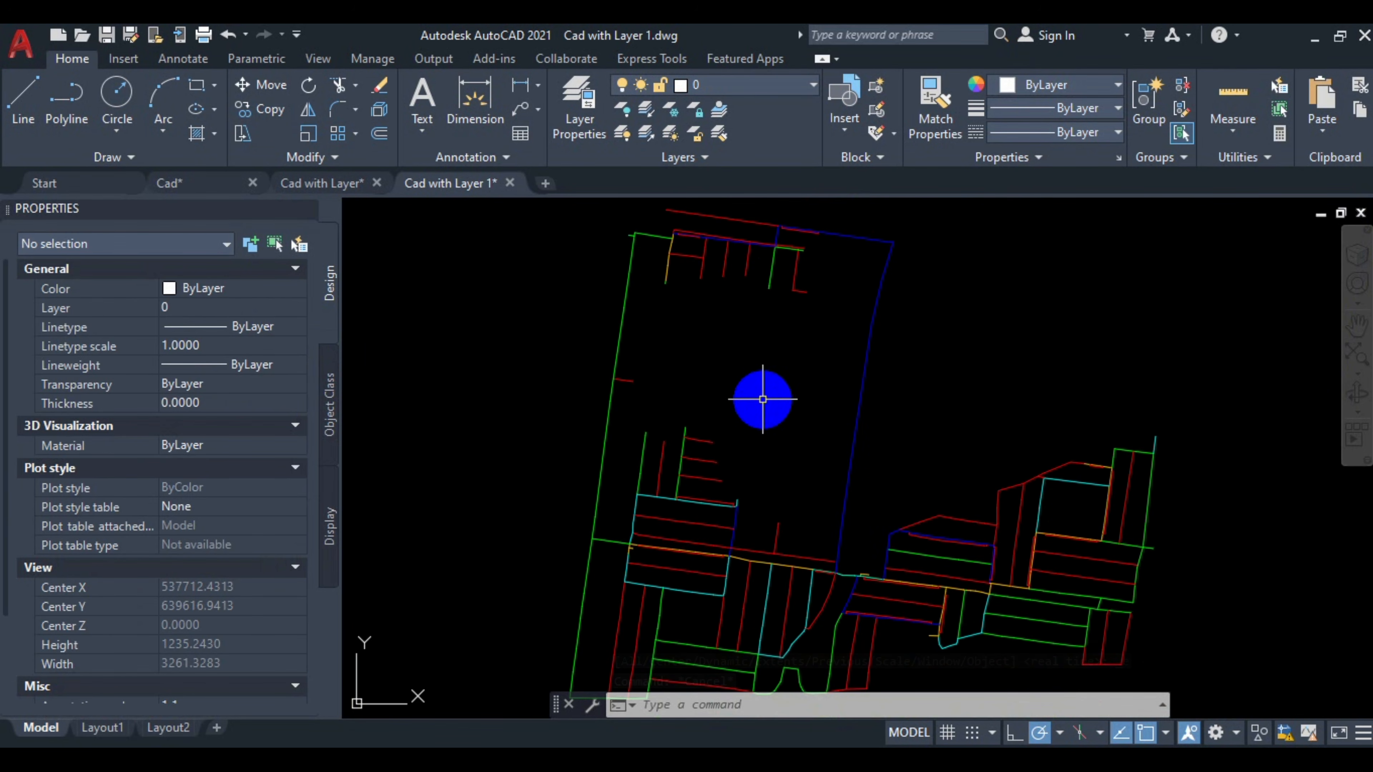
drag(745, 395, 800, 388)
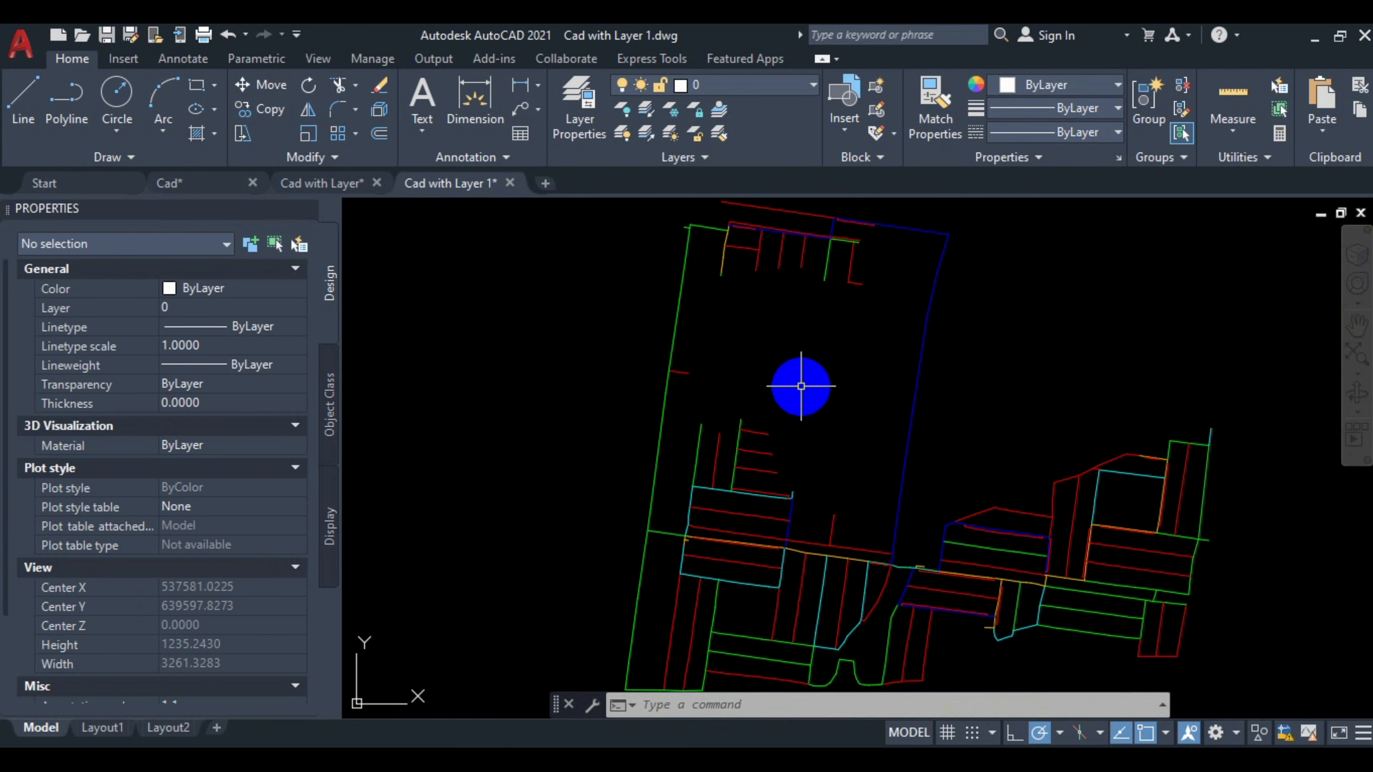